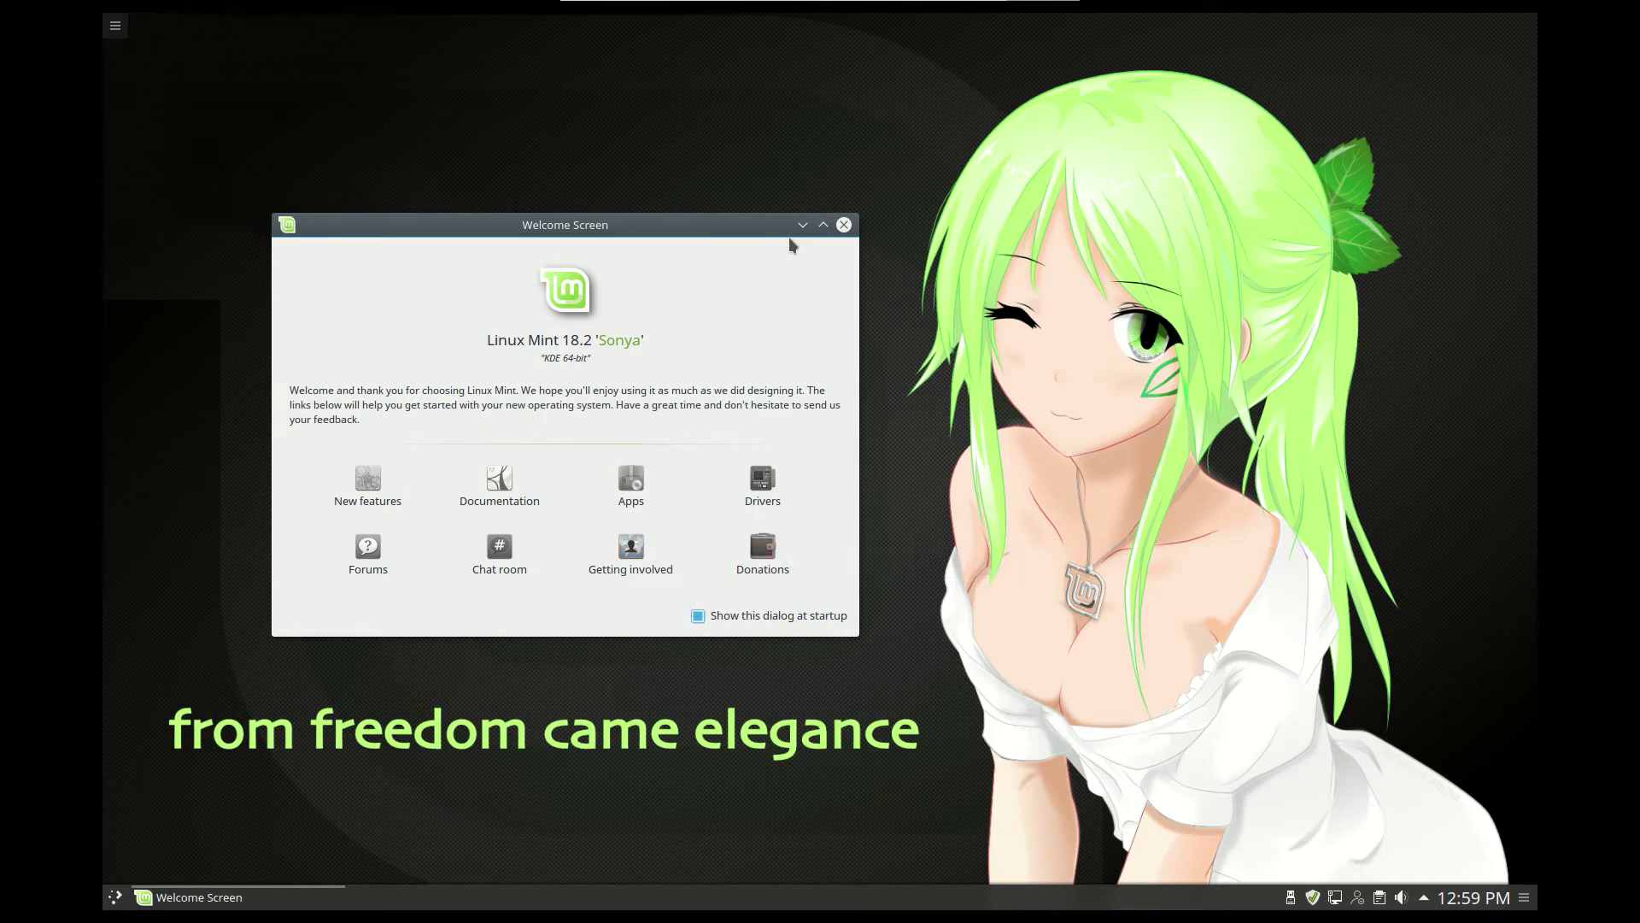
Step: Close the Linux Mint 18.2 'Sonya' KDE Welcome Screen window
{"action": "left_click", "coordinate": [844, 224]}
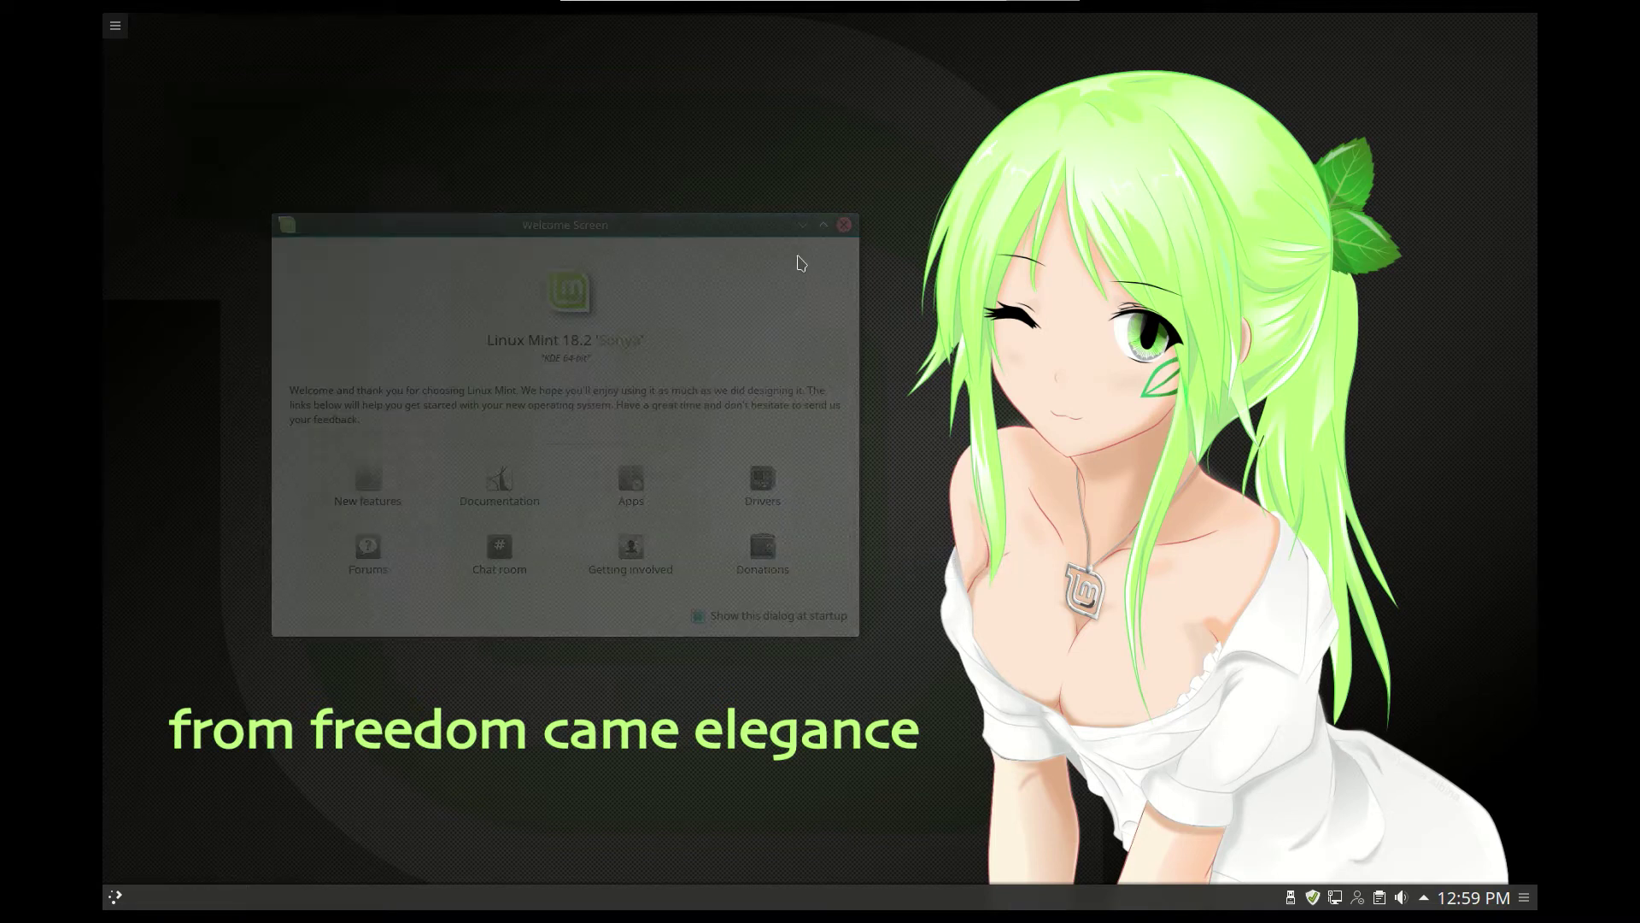
Step: Browse Kickoff's Applications, Computer, History, Leave and Favorites tabs, then launch Dolphin from Favorites
{"action": "key", "text": "super"}
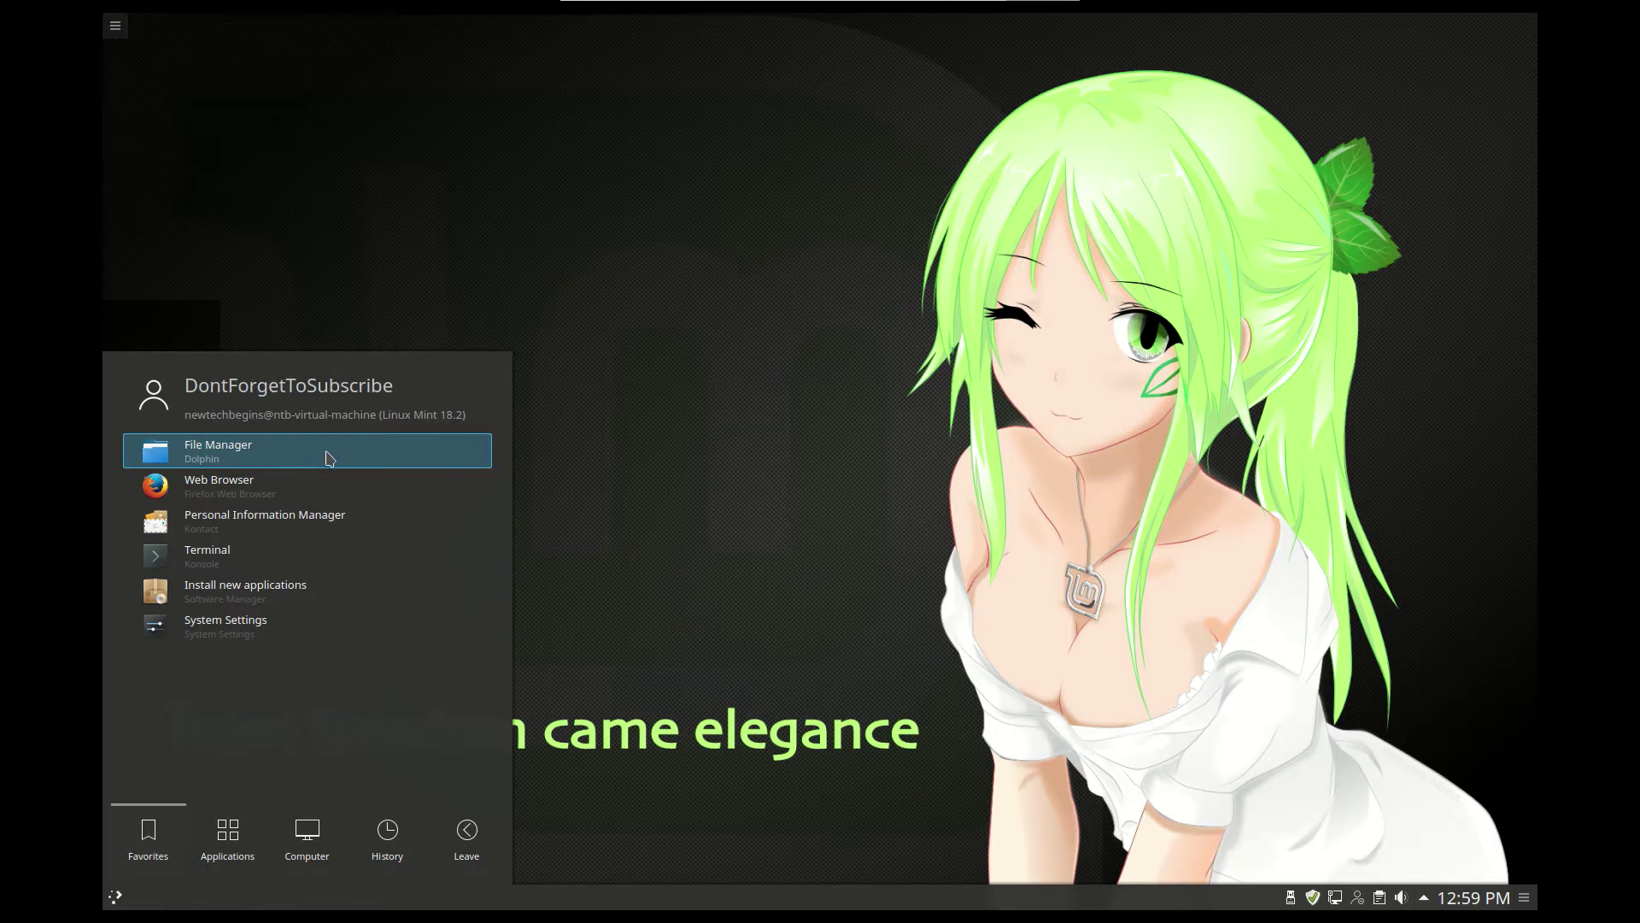
{"action": "left_click", "coordinate": [215, 838]}
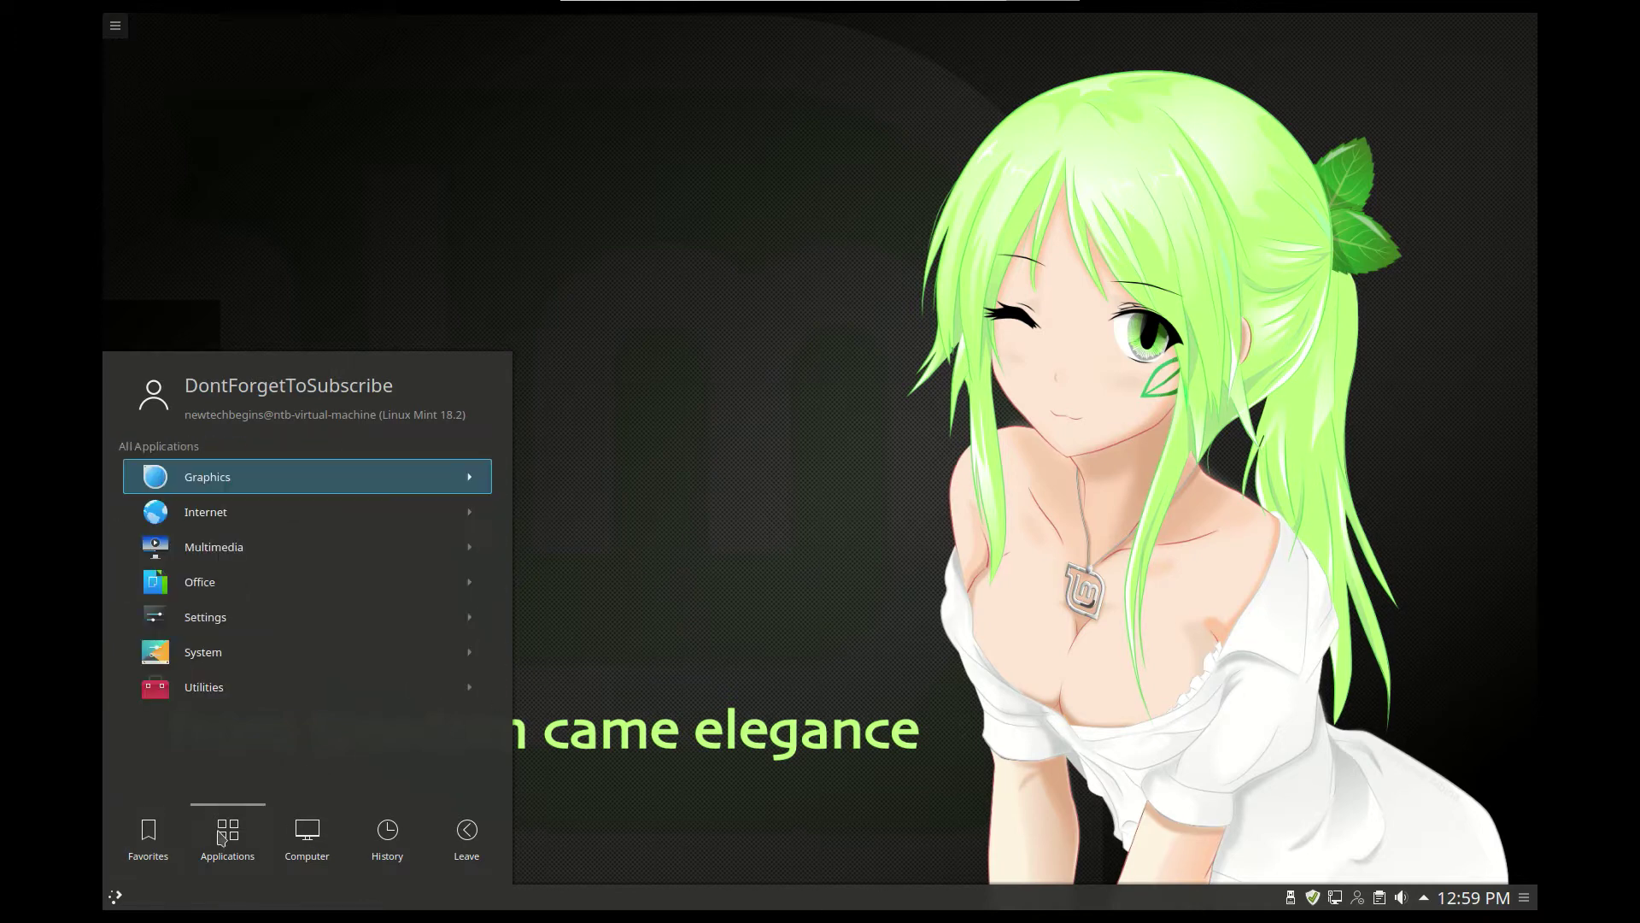
{"action": "left_click", "coordinate": [308, 838]}
{"action": "left_click", "coordinate": [386, 844]}
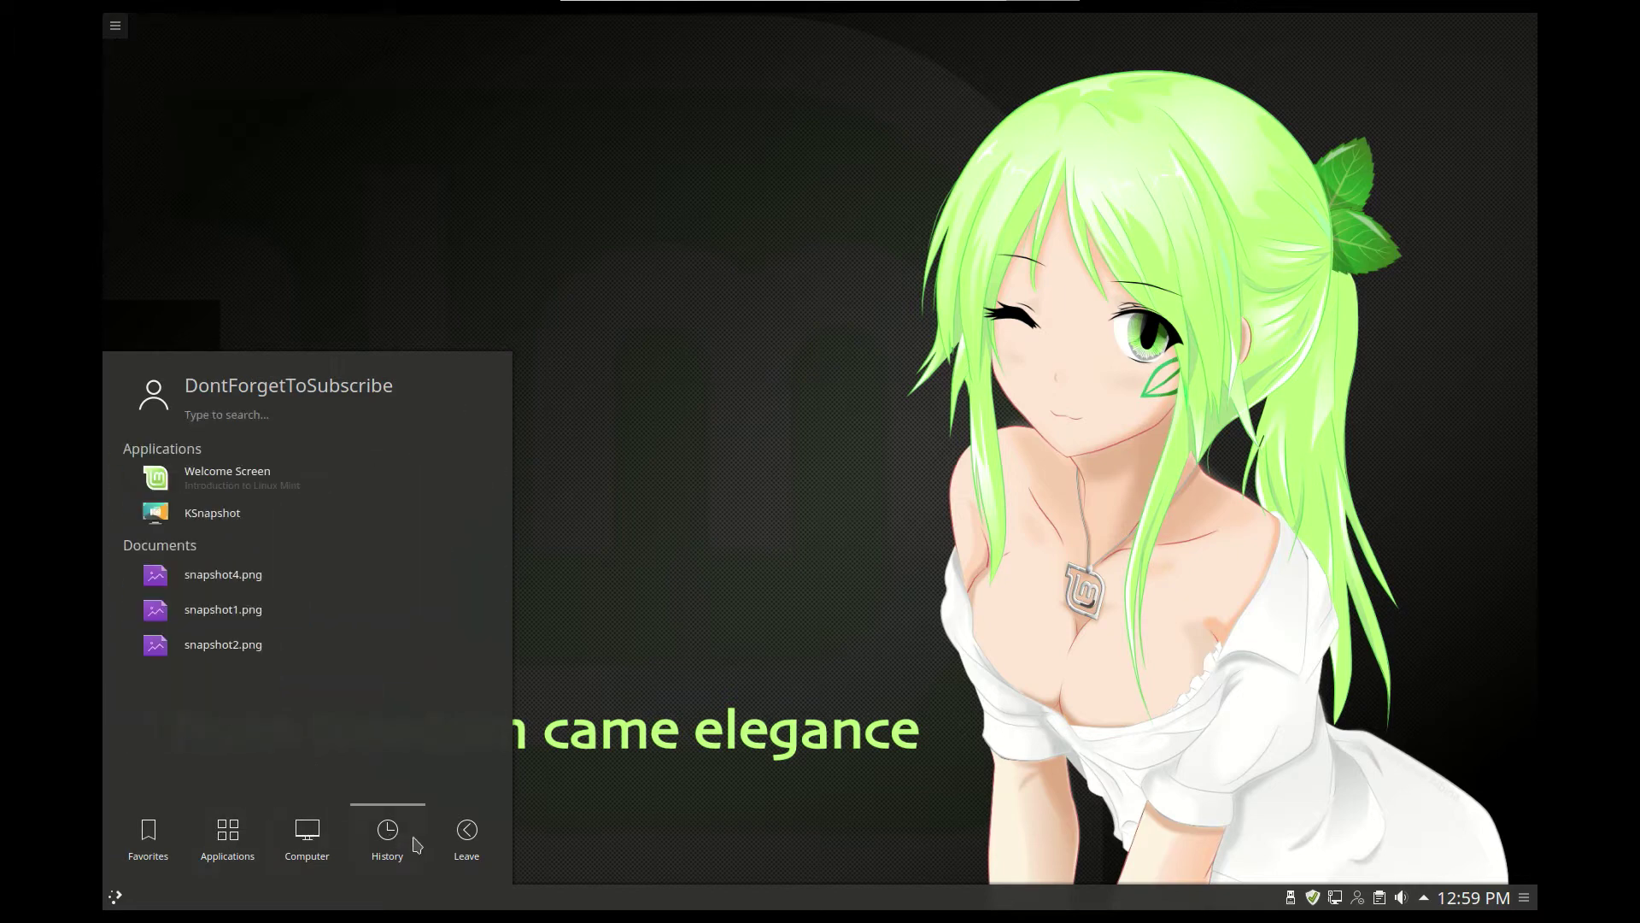
{"action": "left_click", "coordinate": [470, 854]}
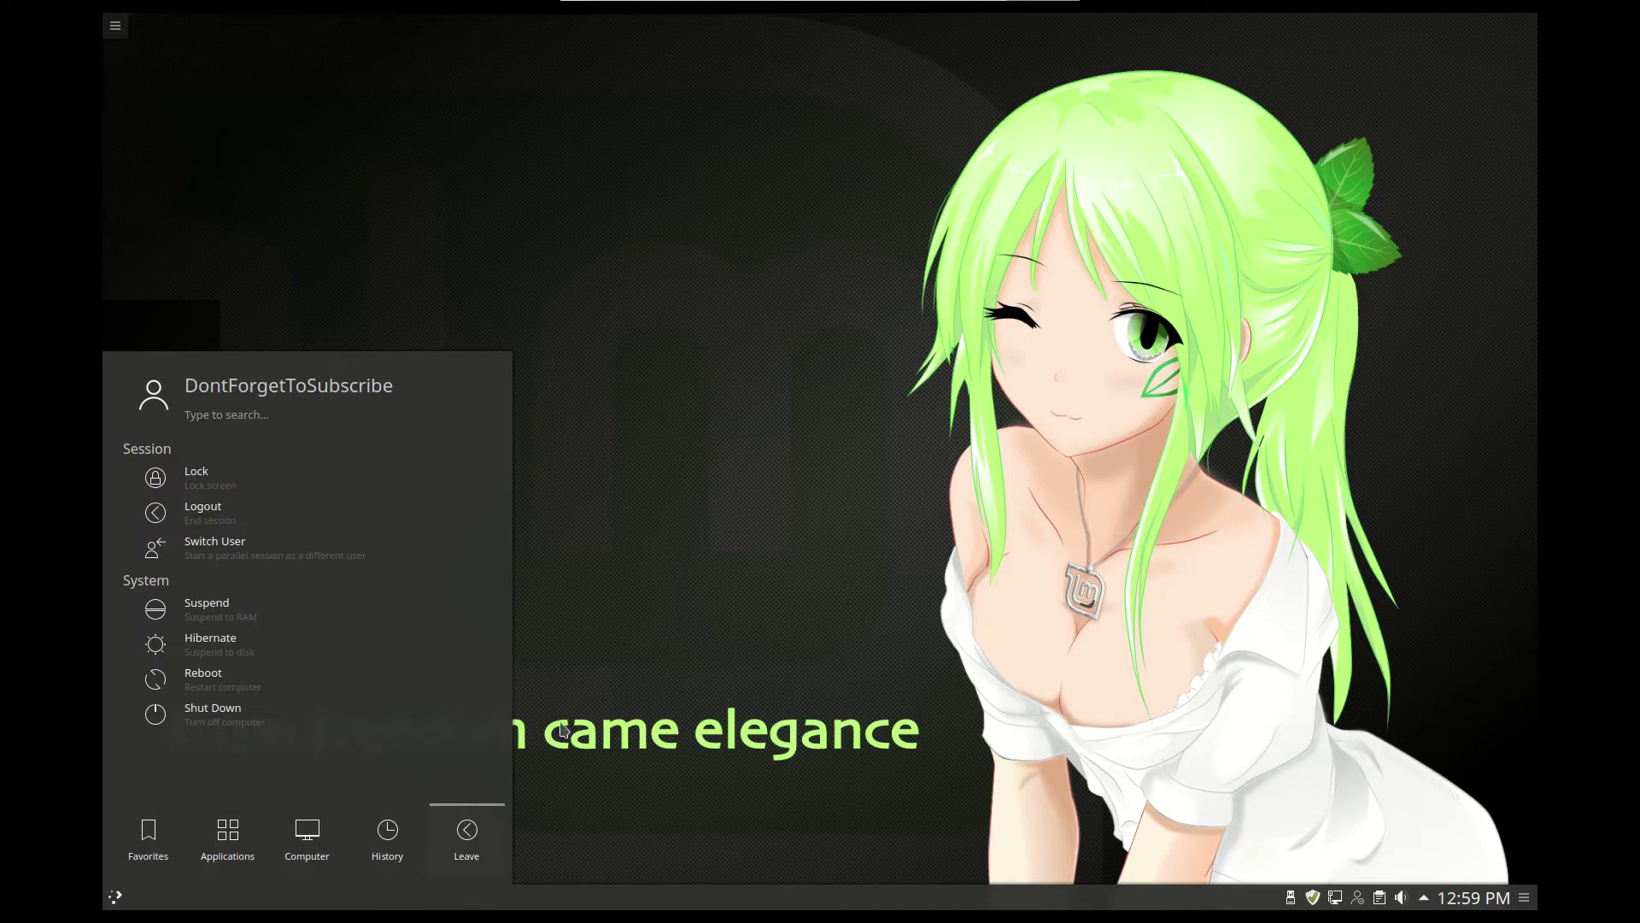
{"action": "left_click", "coordinate": [149, 844]}
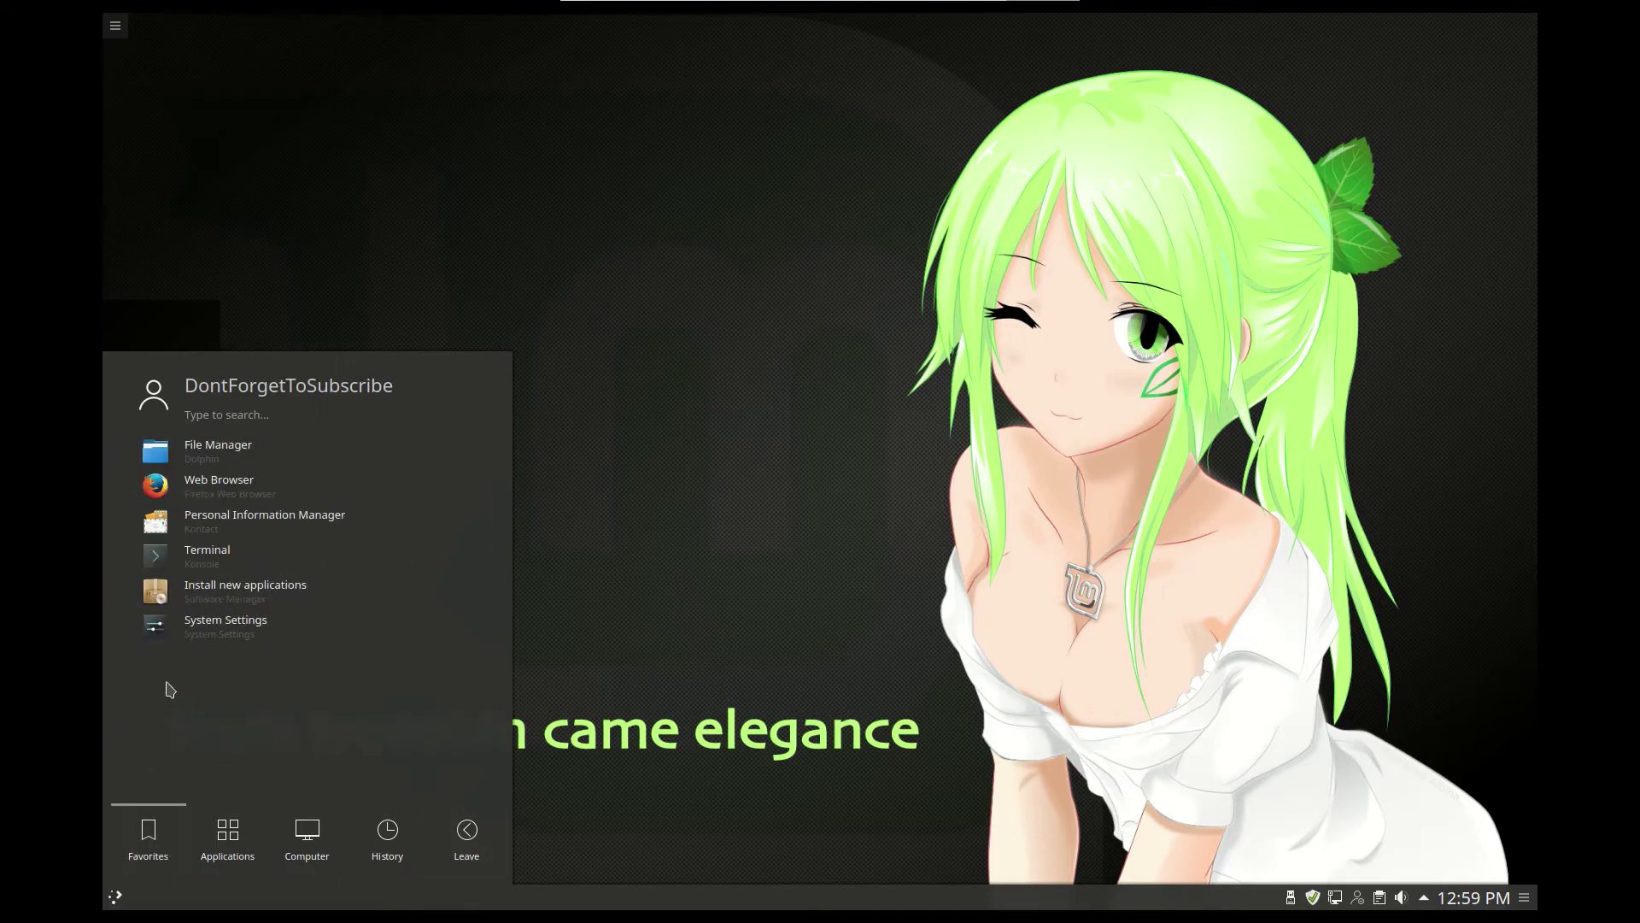
{"action": "left_click", "coordinate": [195, 462]}
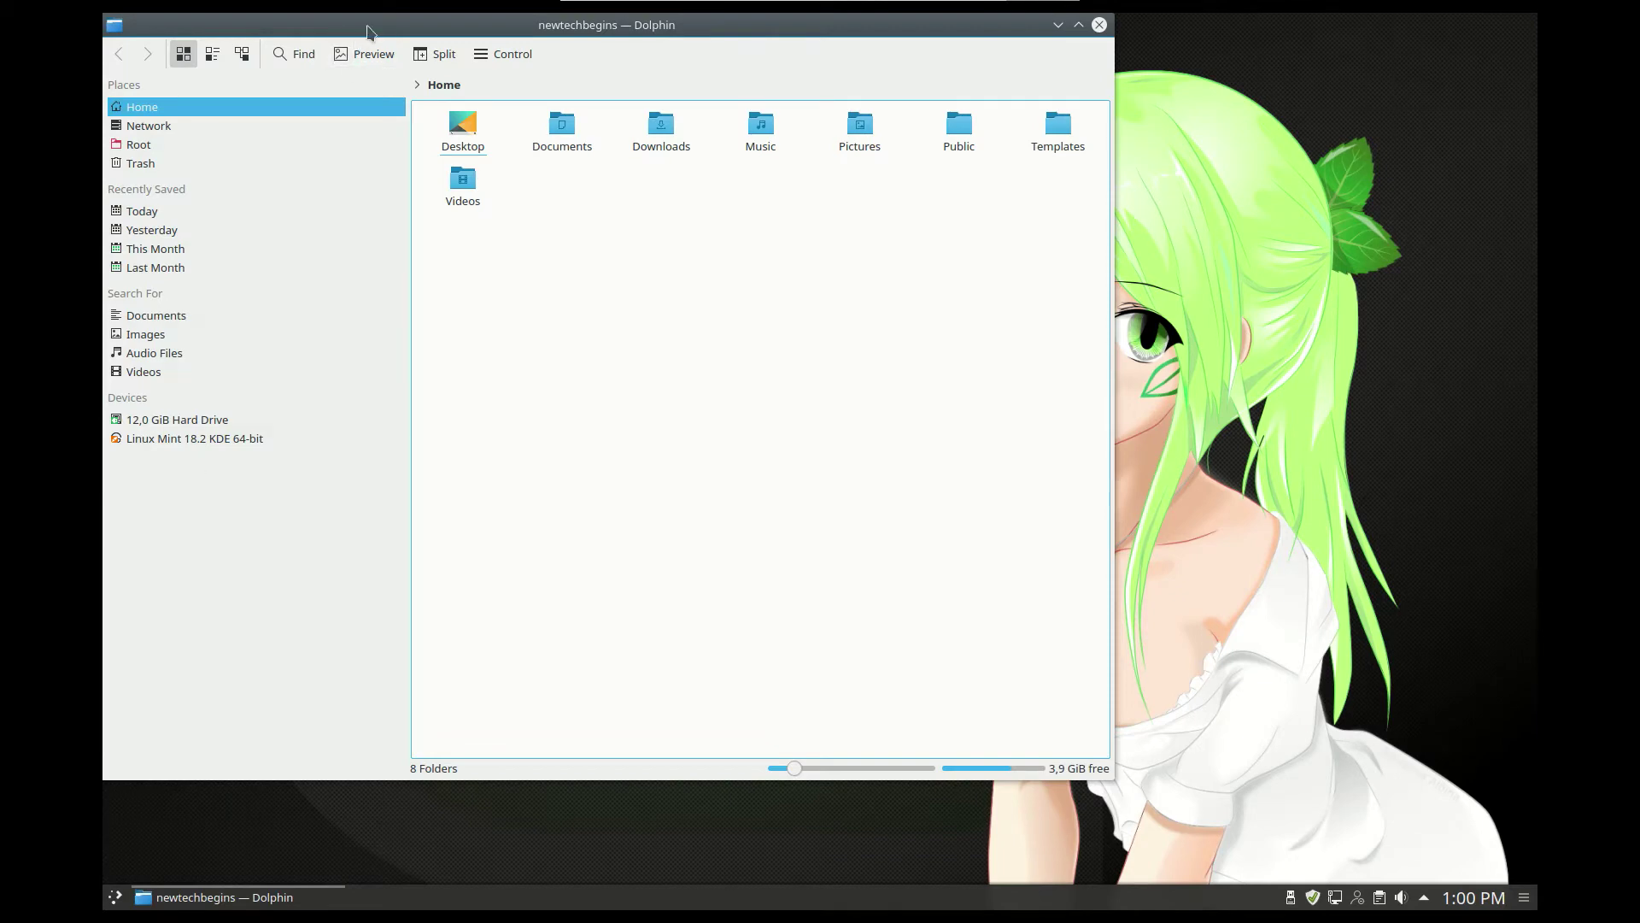
Step: Move the Dolphin window, browse Root (21 folders, 4 files), then close Dolphin
{"action": "left_click_drag", "start_coordinate": [366, 24], "coordinate": [390, 62]}
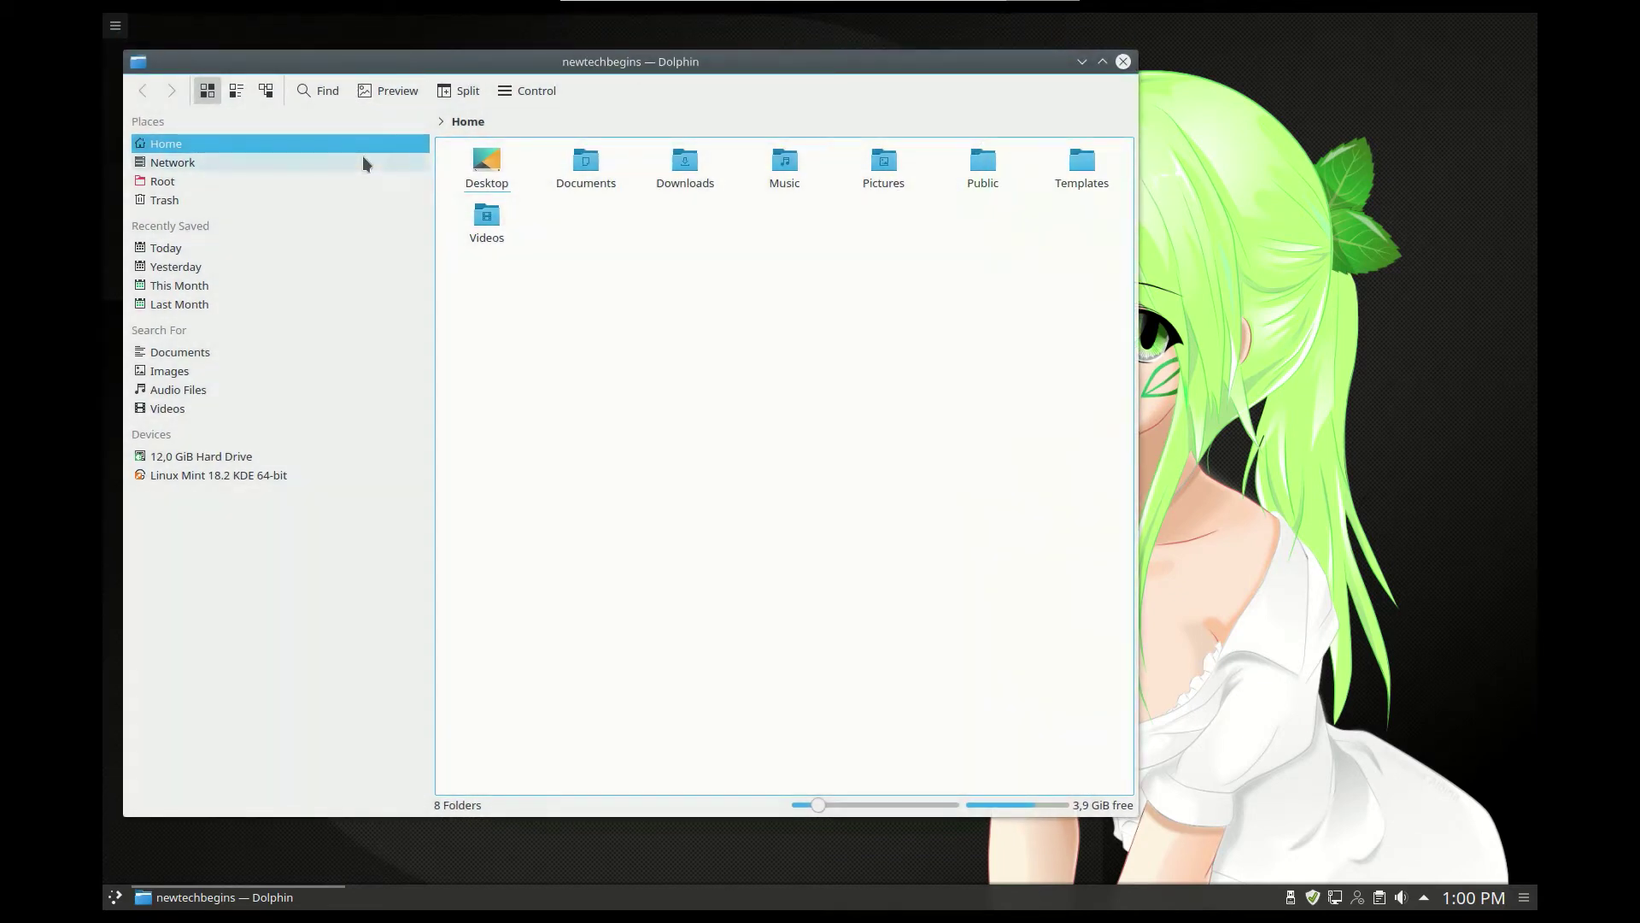
{"action": "left_click", "coordinate": [193, 179]}
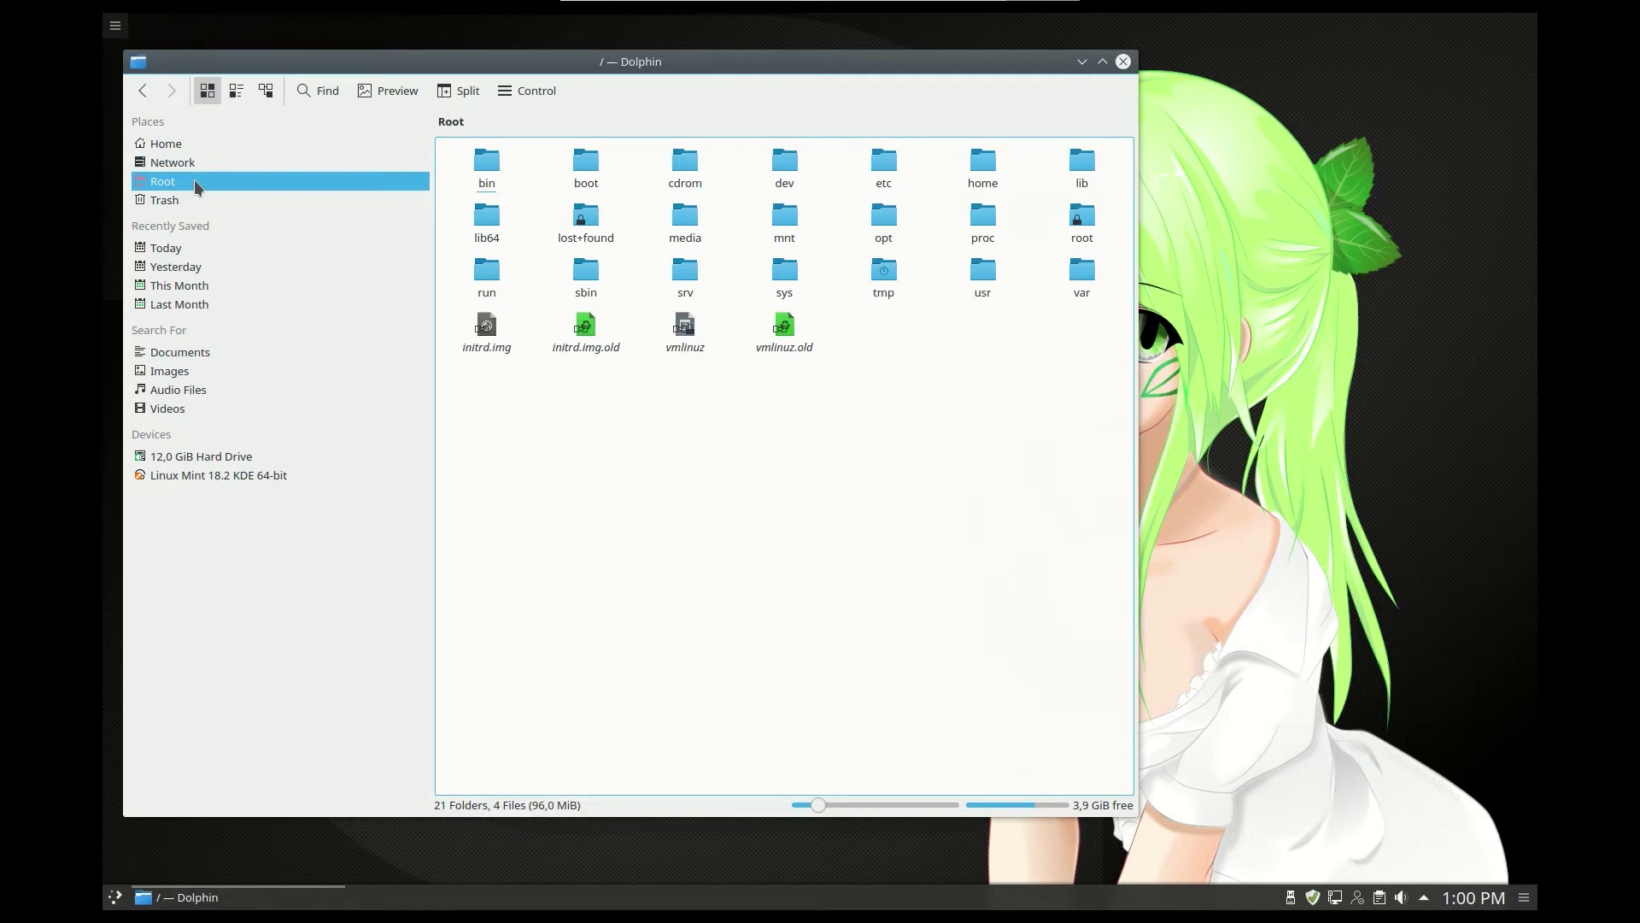
{"action": "left_click", "coordinate": [1124, 66]}
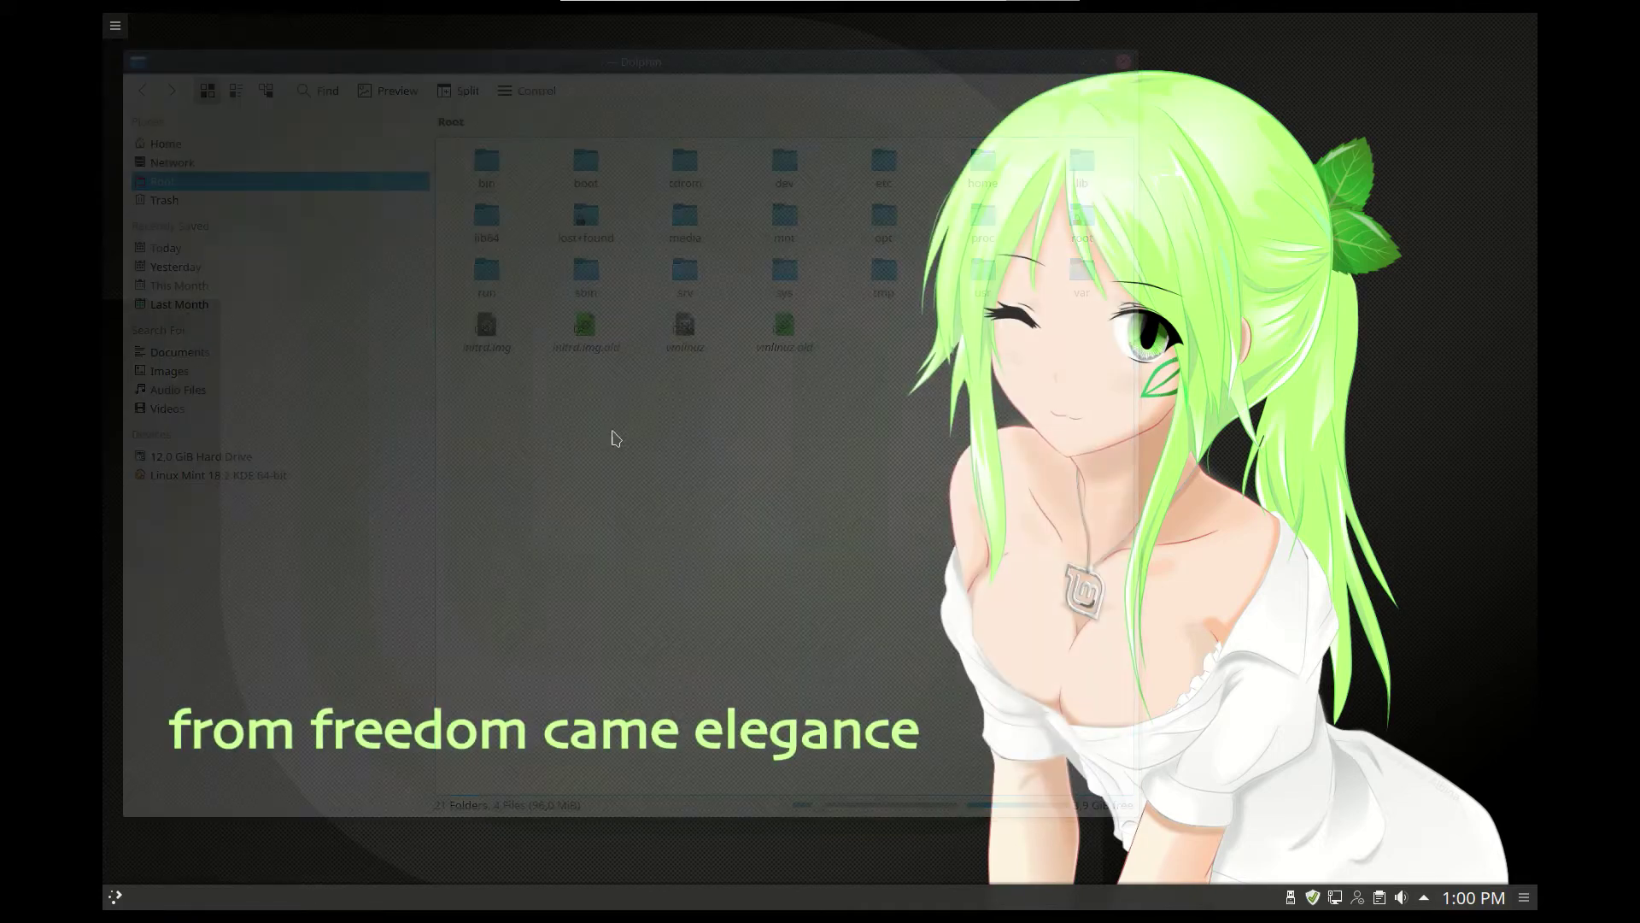
Step: Launch the Firefox web browser from the launcher and reposition its window
{"action": "key", "text": "super"}
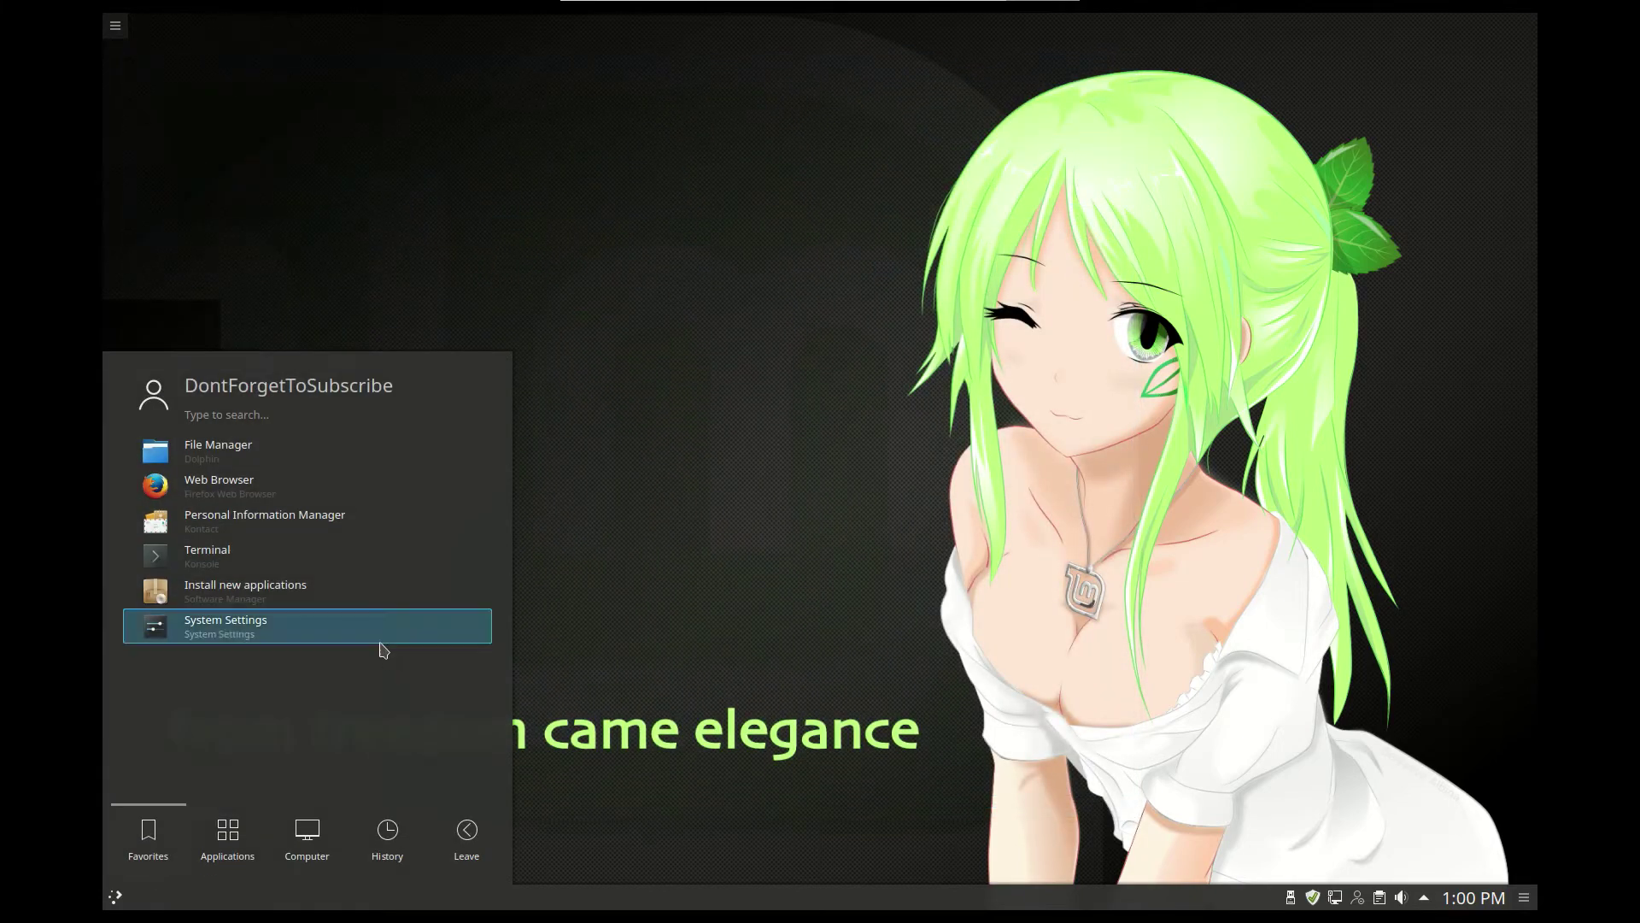
{"action": "left_click", "coordinate": [252, 489]}
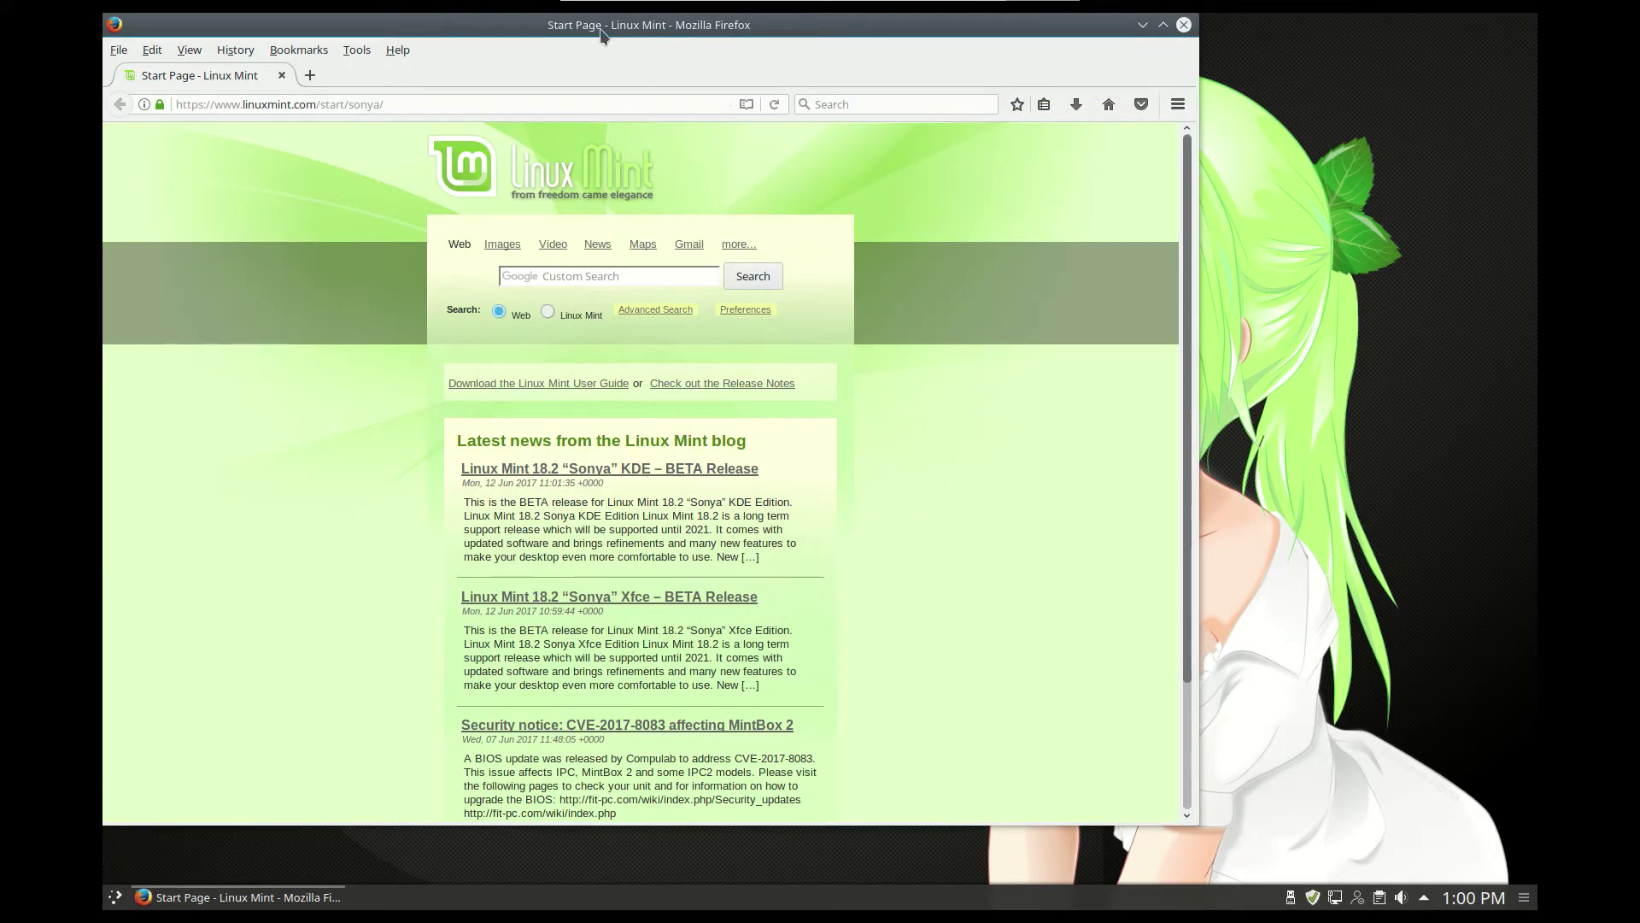
{"action": "left_click_drag", "start_coordinate": [603, 34], "coordinate": [644, 52]}
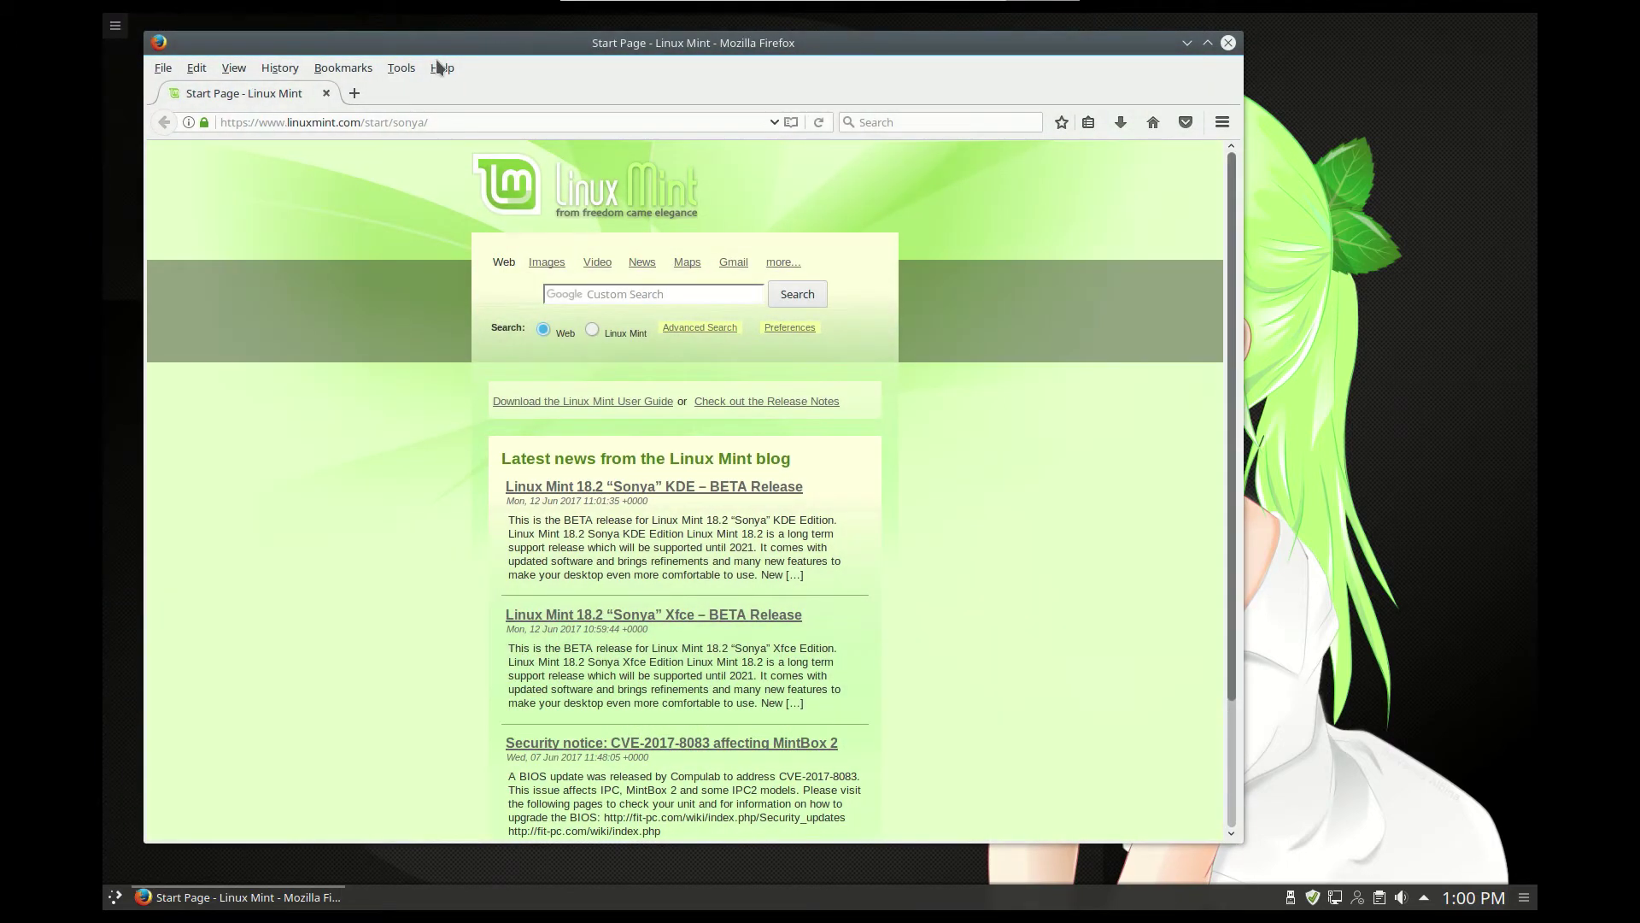
Step: Confirm Firefox 54.0 (64-bit) via Help > About Firefox, then close Firefox
{"action": "left_click", "coordinate": [440, 68]}
{"action": "left_click", "coordinate": [531, 278]}
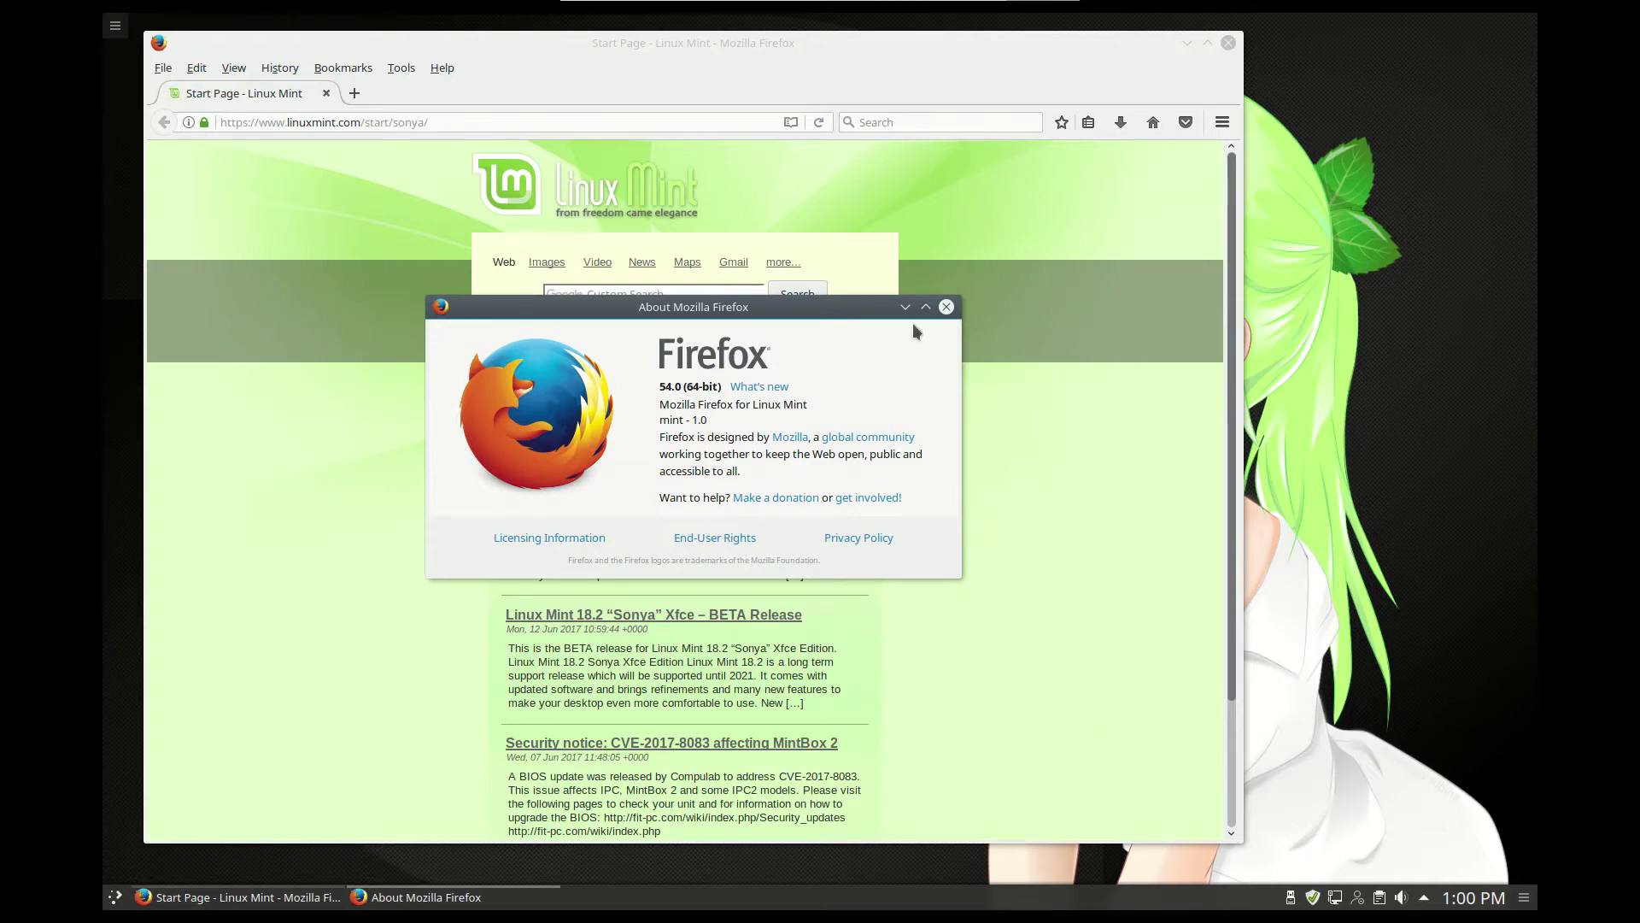
{"action": "left_click", "coordinate": [946, 306]}
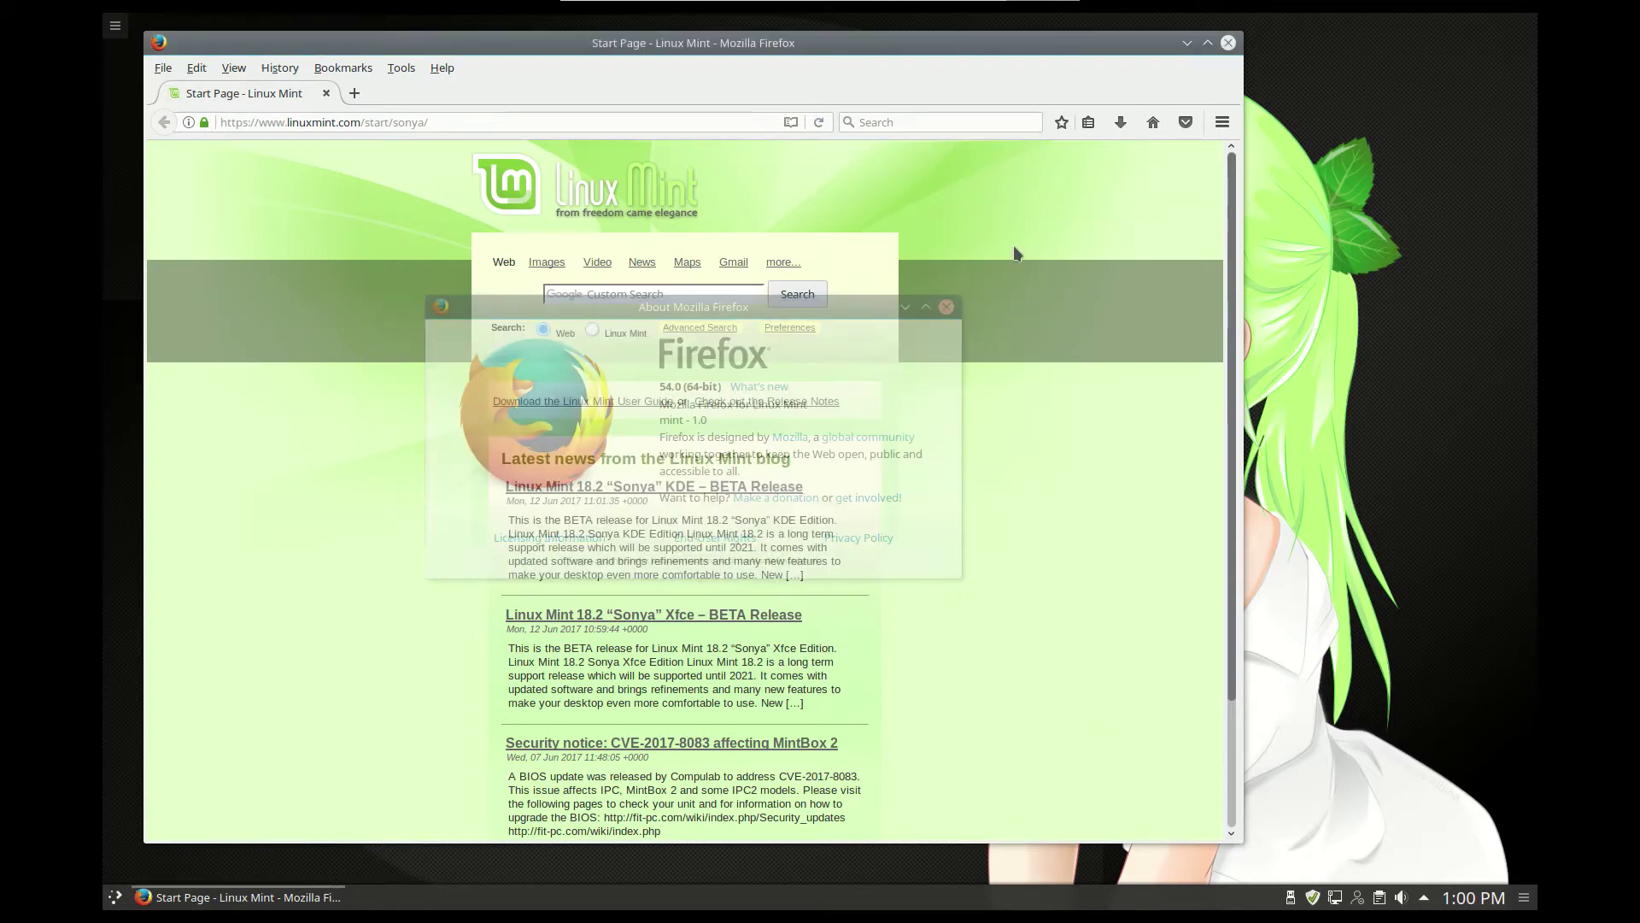
{"action": "left_click", "coordinate": [1228, 43]}
{"action": "key", "text": "super"}
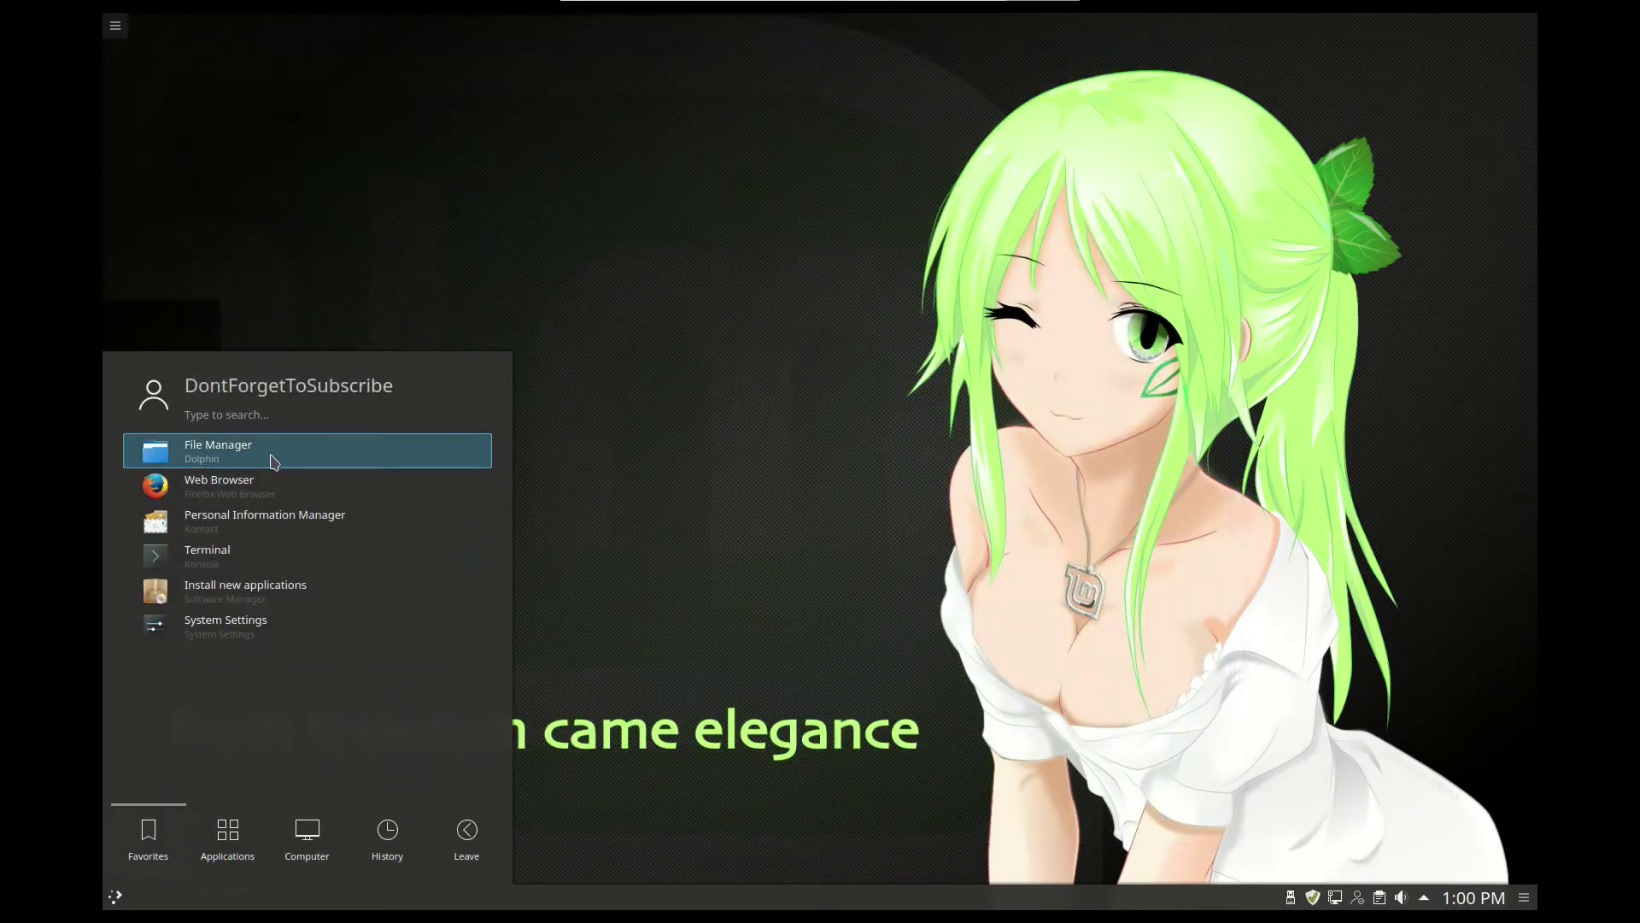
Step: Launch Kontact, enlarge its window, and view the Mail, Contacts and Calendar pages
{"action": "left_click", "coordinate": [239, 533]}
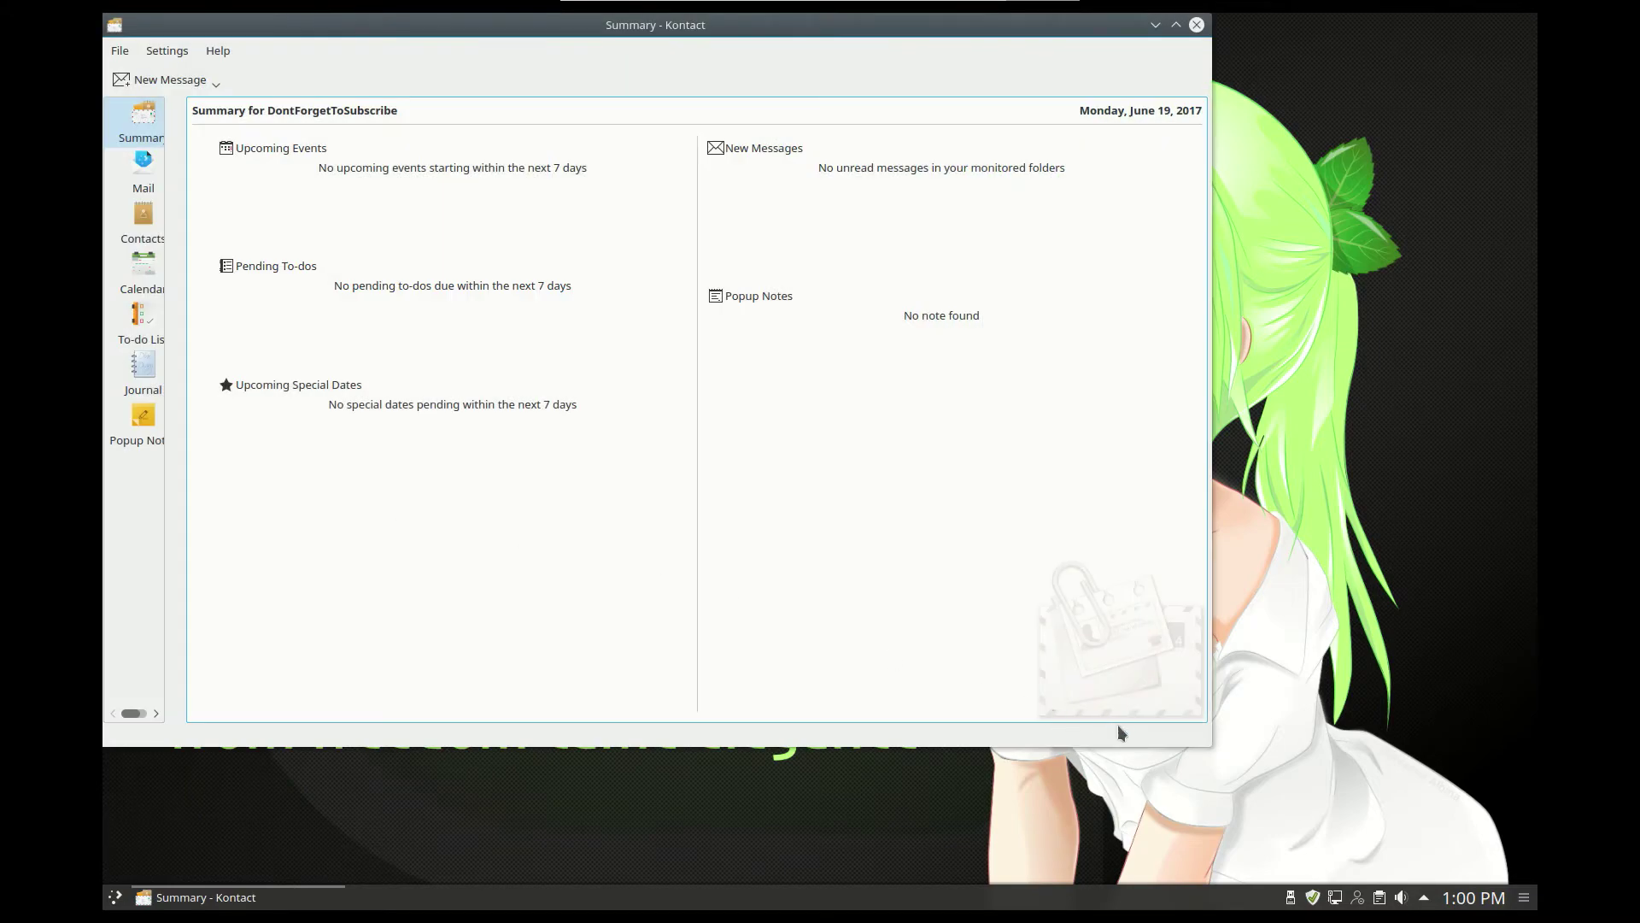
{"action": "left_click_drag", "start_coordinate": [1194, 746], "coordinate": [1384, 829]}
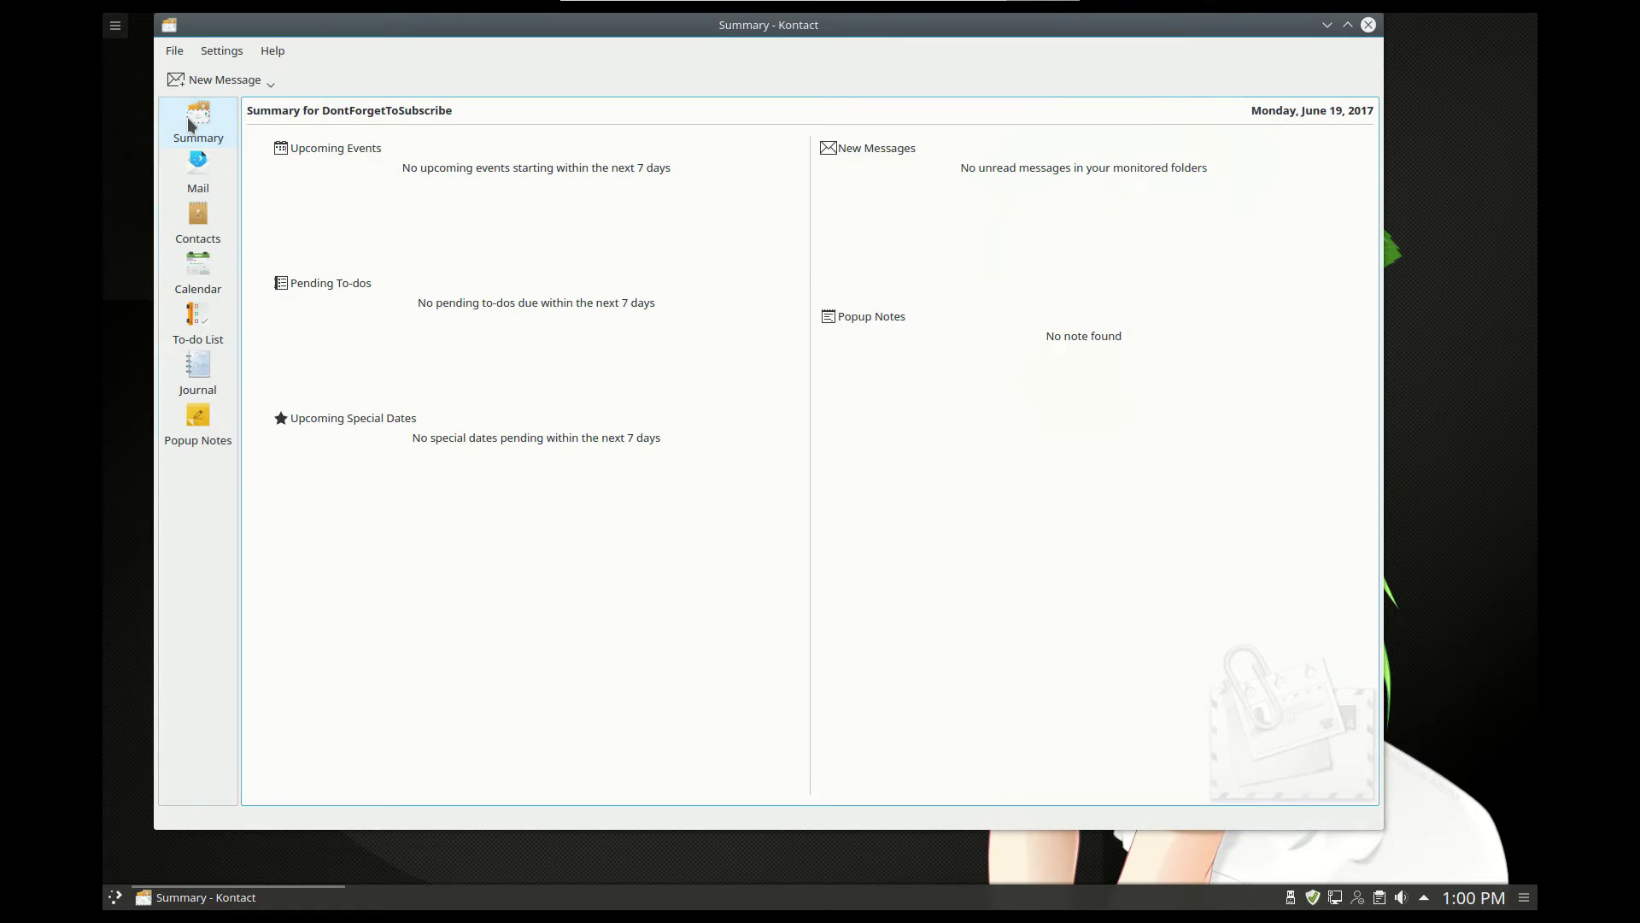
{"action": "left_click", "coordinate": [196, 179]}
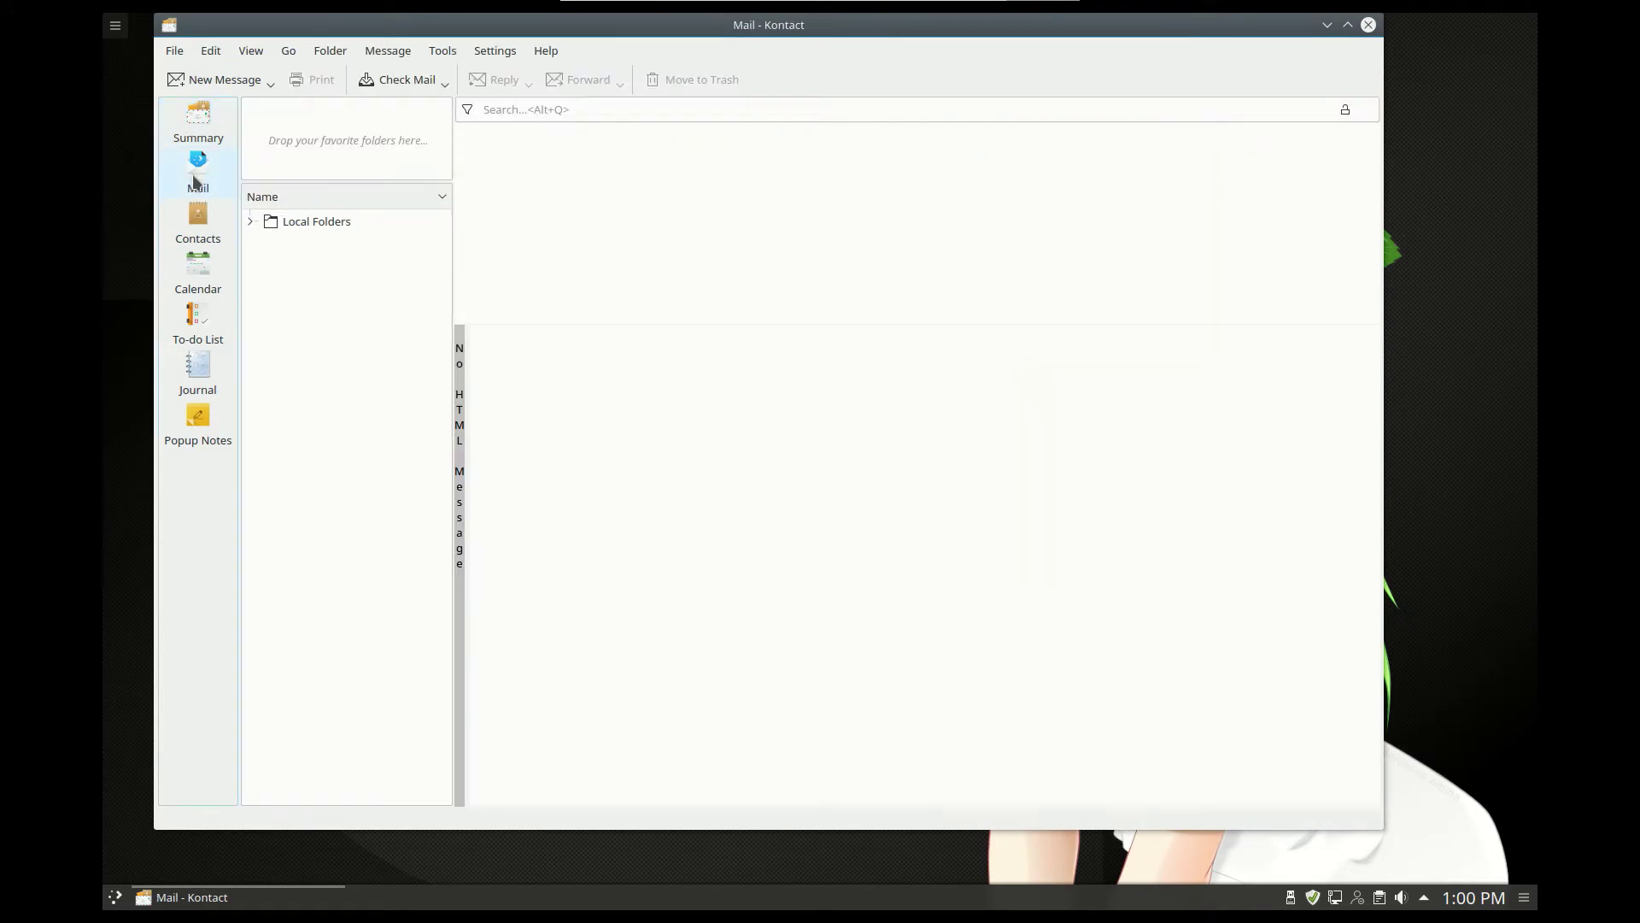
{"action": "left_click", "coordinate": [205, 224]}
{"action": "left_click", "coordinate": [198, 274]}
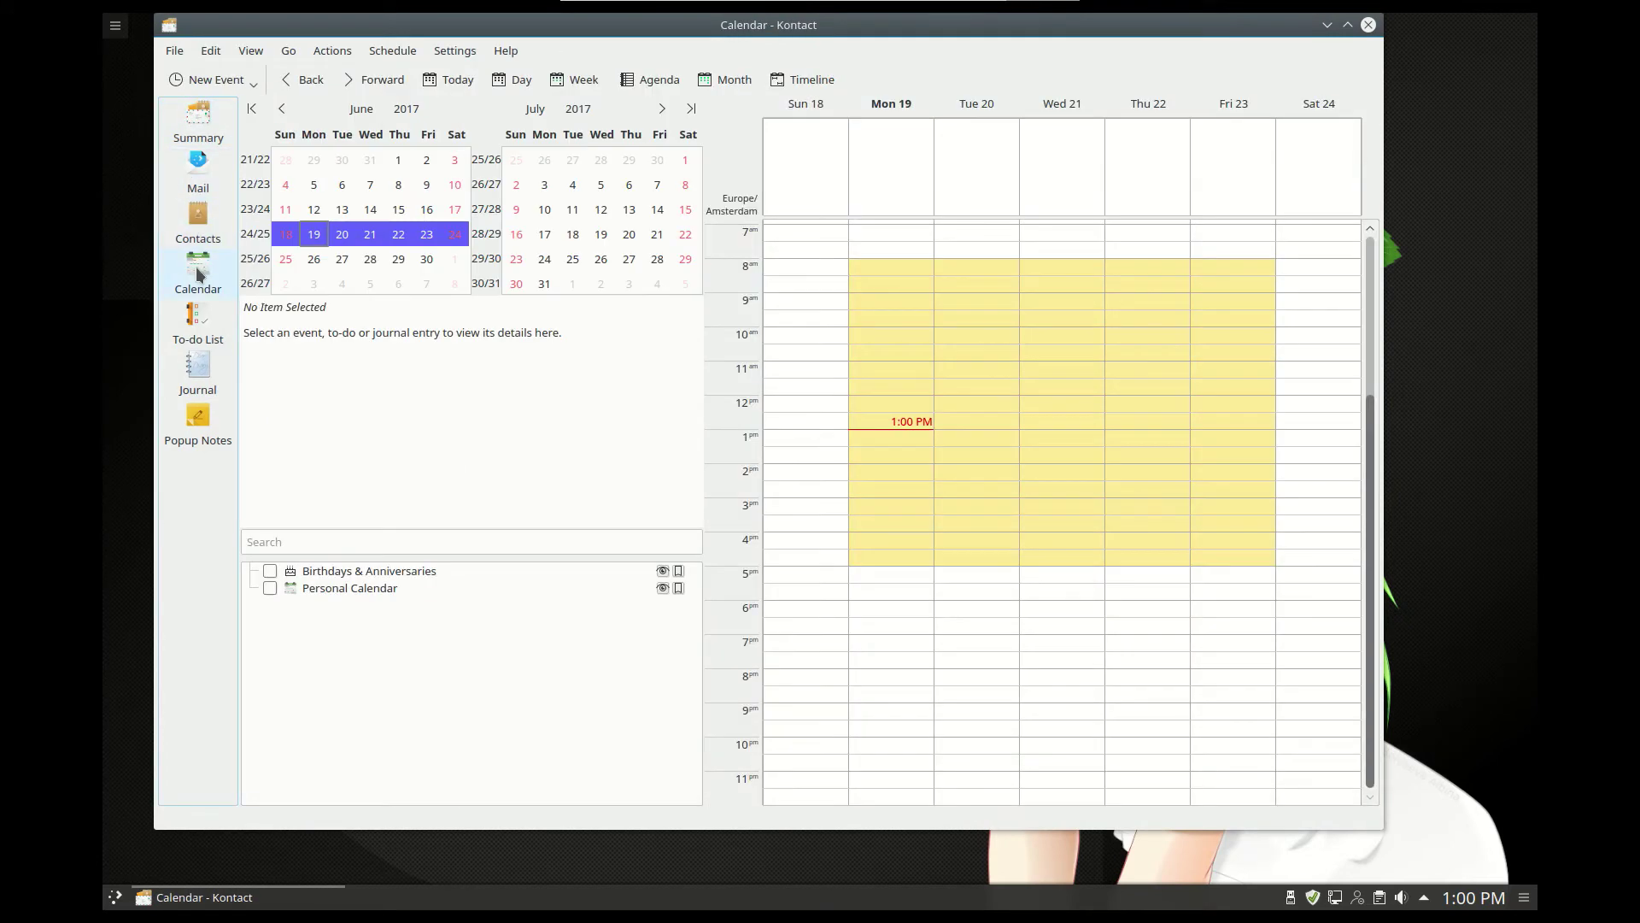
Step: View the To-do, Journal and Popup Notes pages, return to the empty Summary, then close Kontact
{"action": "left_click", "coordinate": [198, 320]}
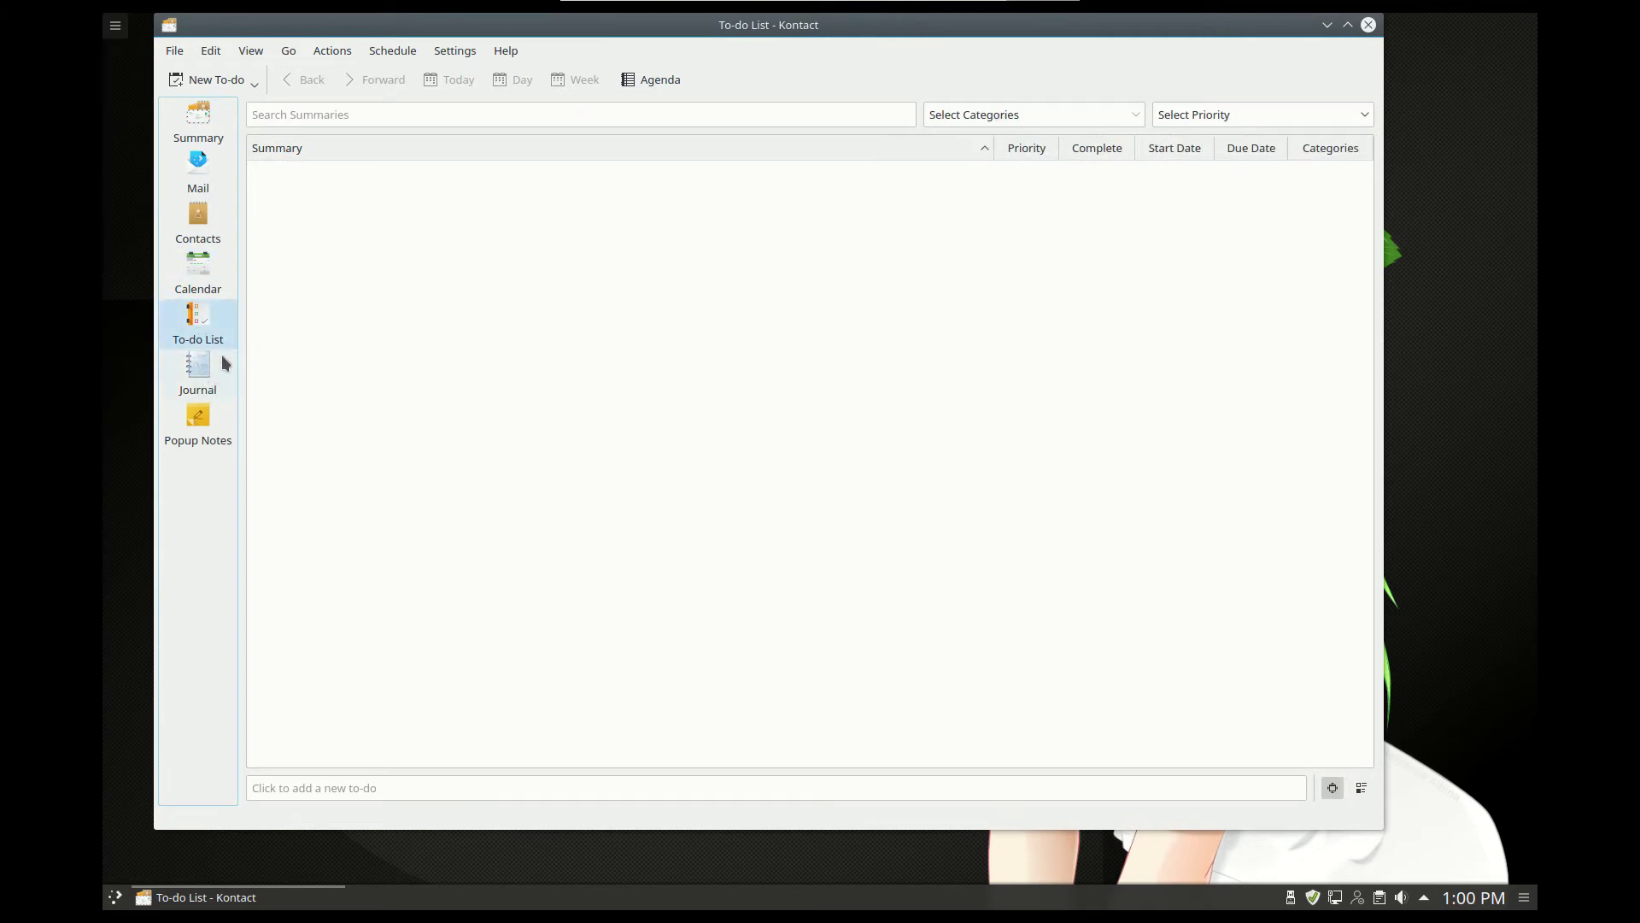
{"action": "left_click", "coordinate": [217, 366]}
{"action": "left_click", "coordinate": [205, 418]}
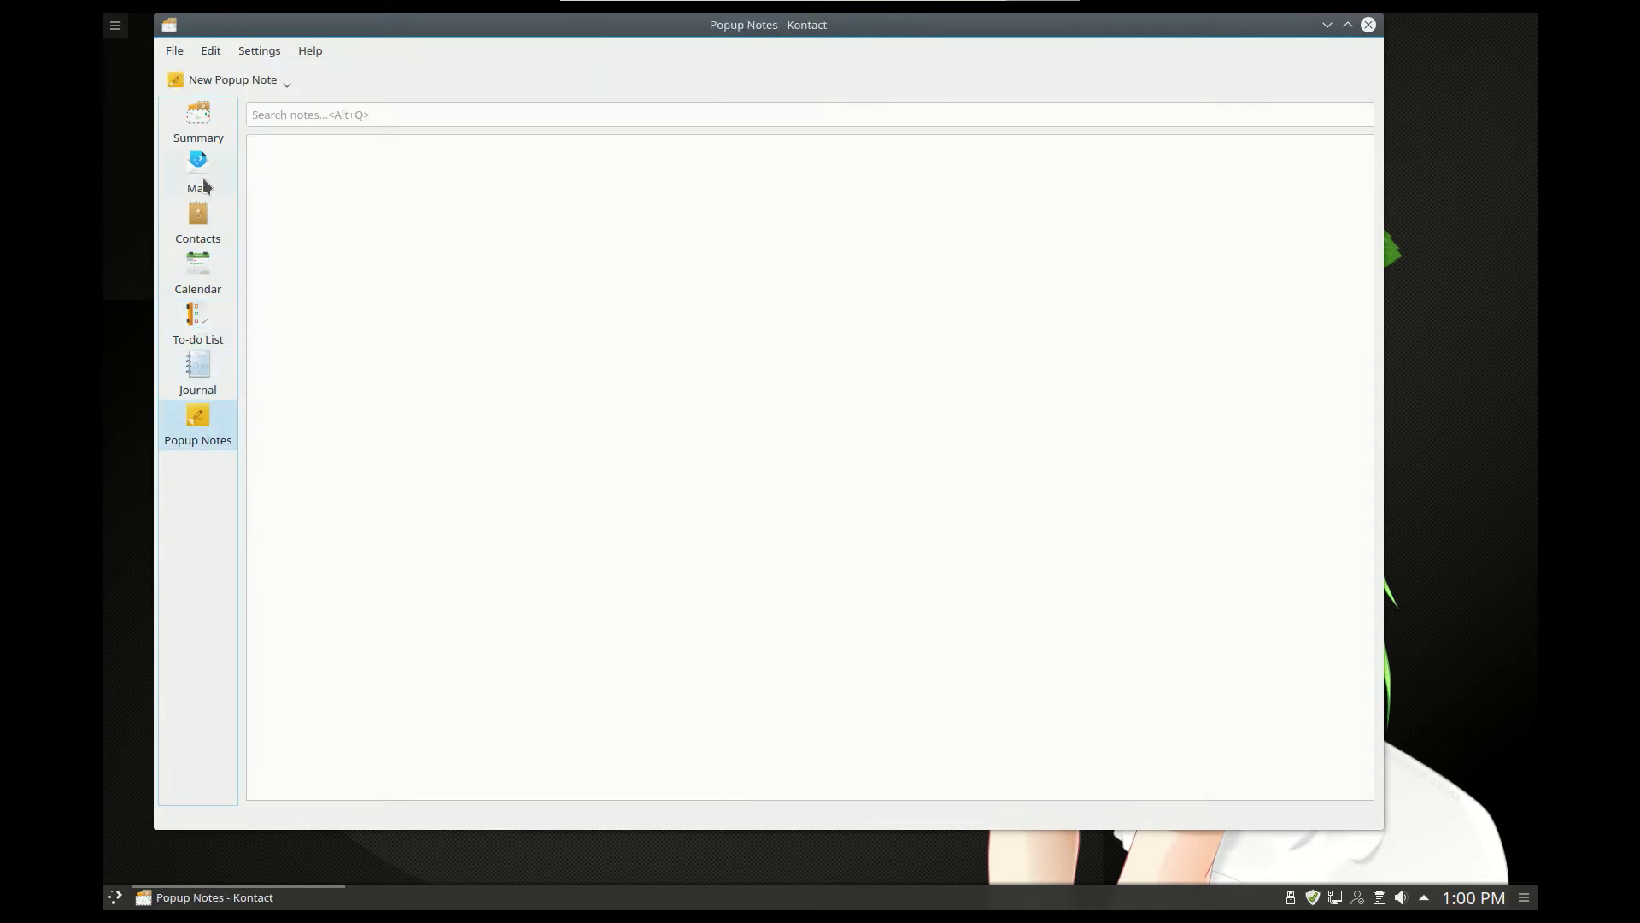
{"action": "left_click", "coordinate": [196, 133]}
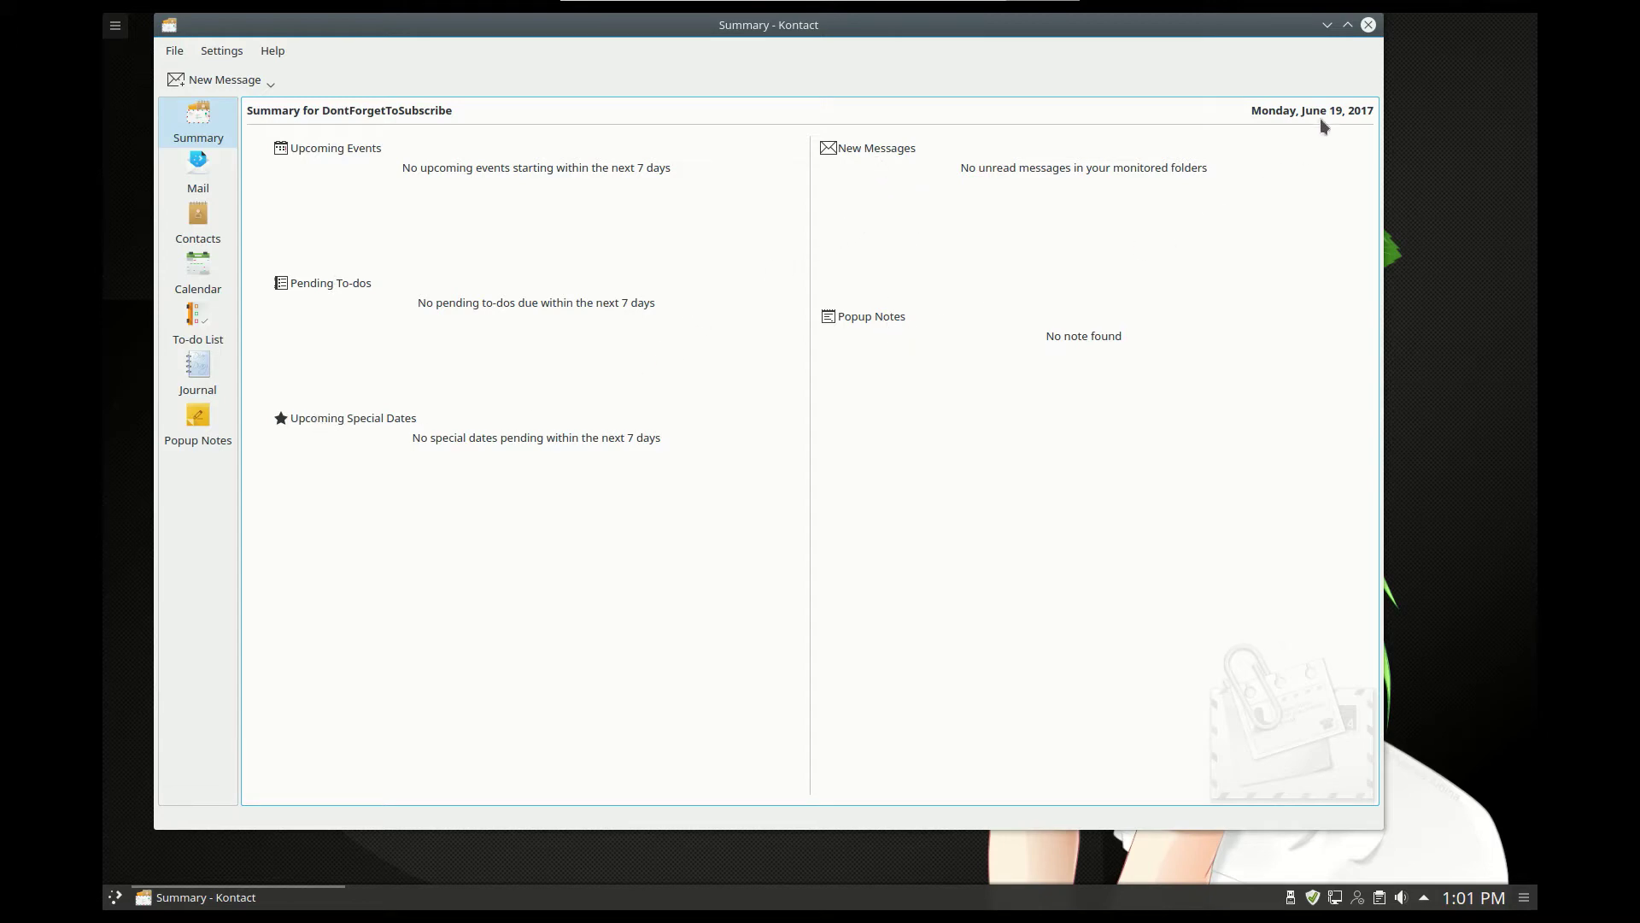
{"action": "left_click", "coordinate": [1367, 25]}
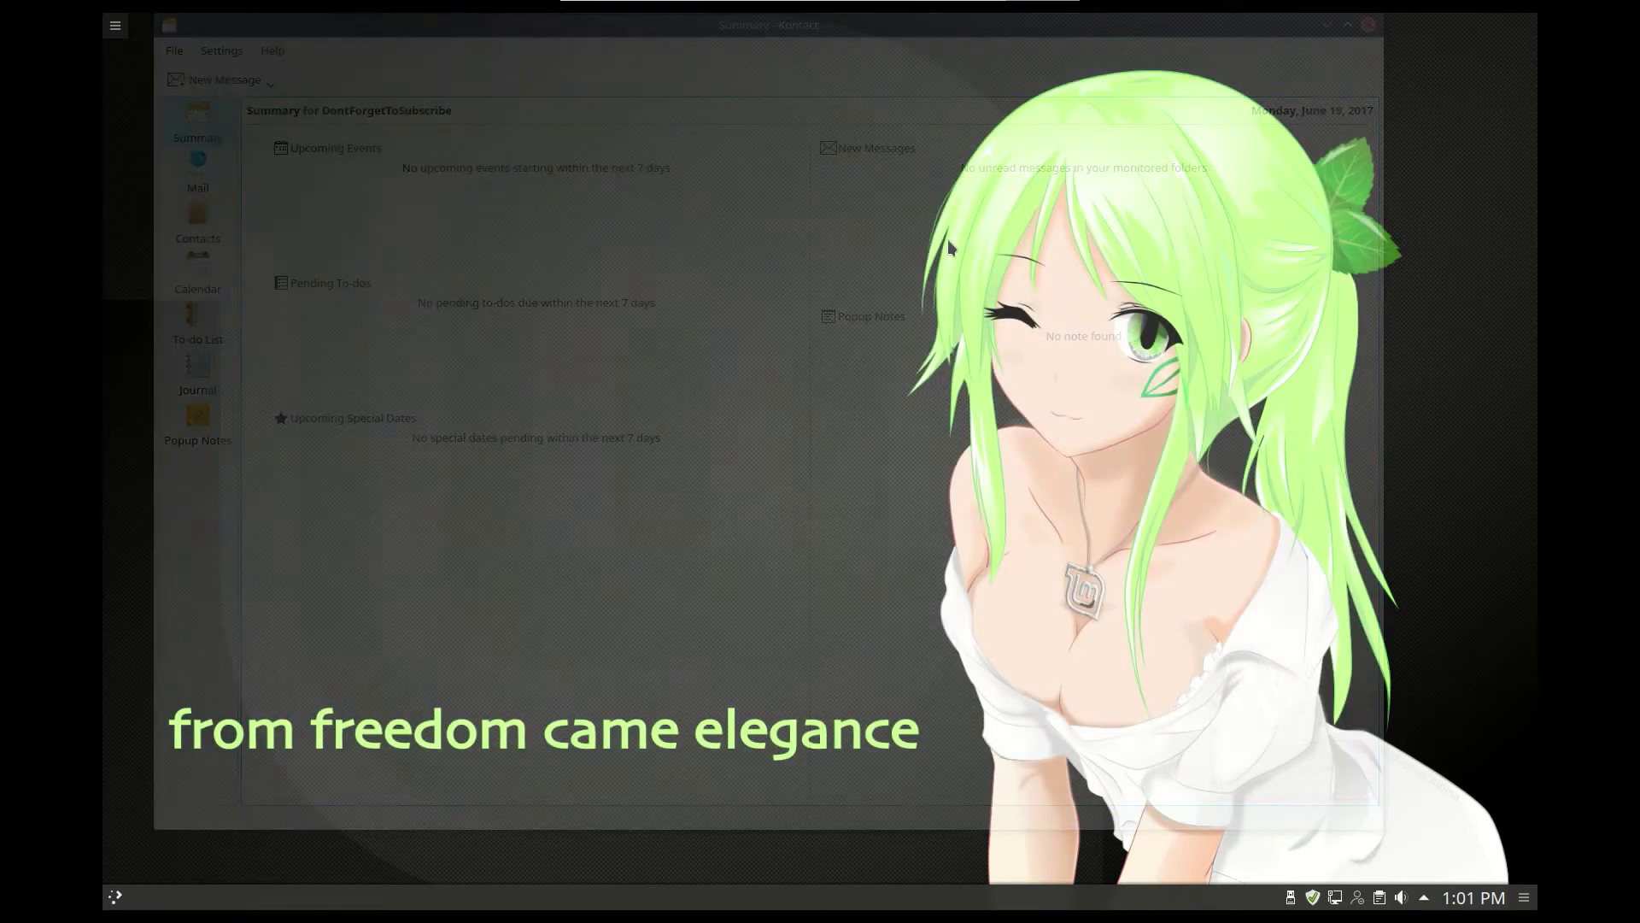
Step: Open Konsole, run 'ls -l' to list the eight home folders, then 'exit' the terminal
{"action": "key", "text": "super"}
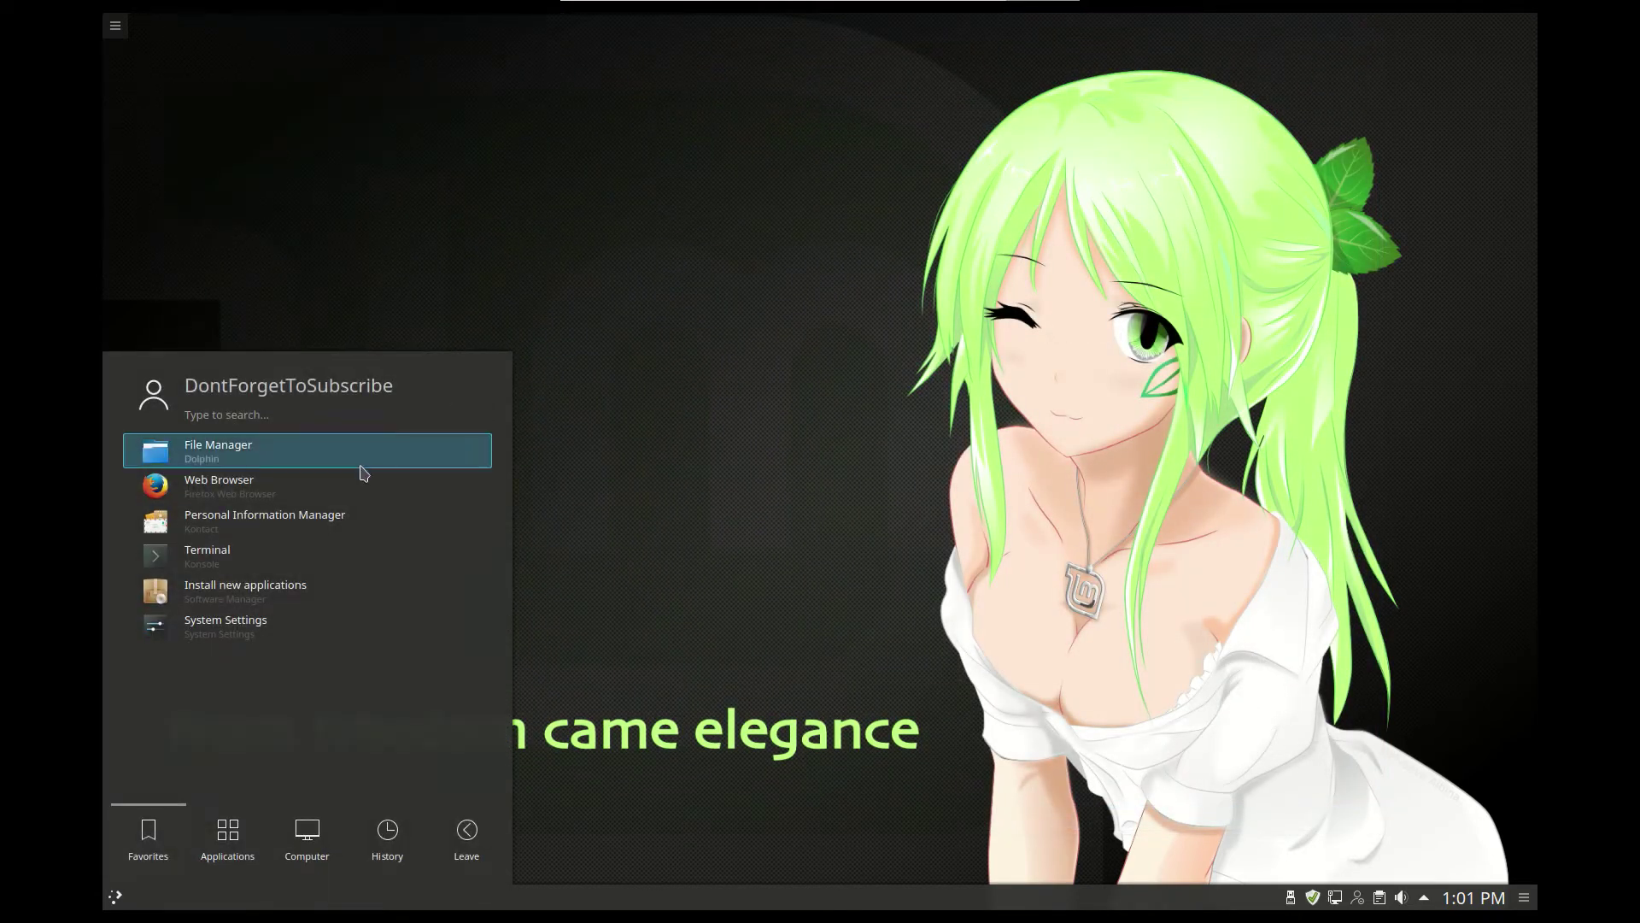
{"action": "left_click", "coordinate": [220, 566]}
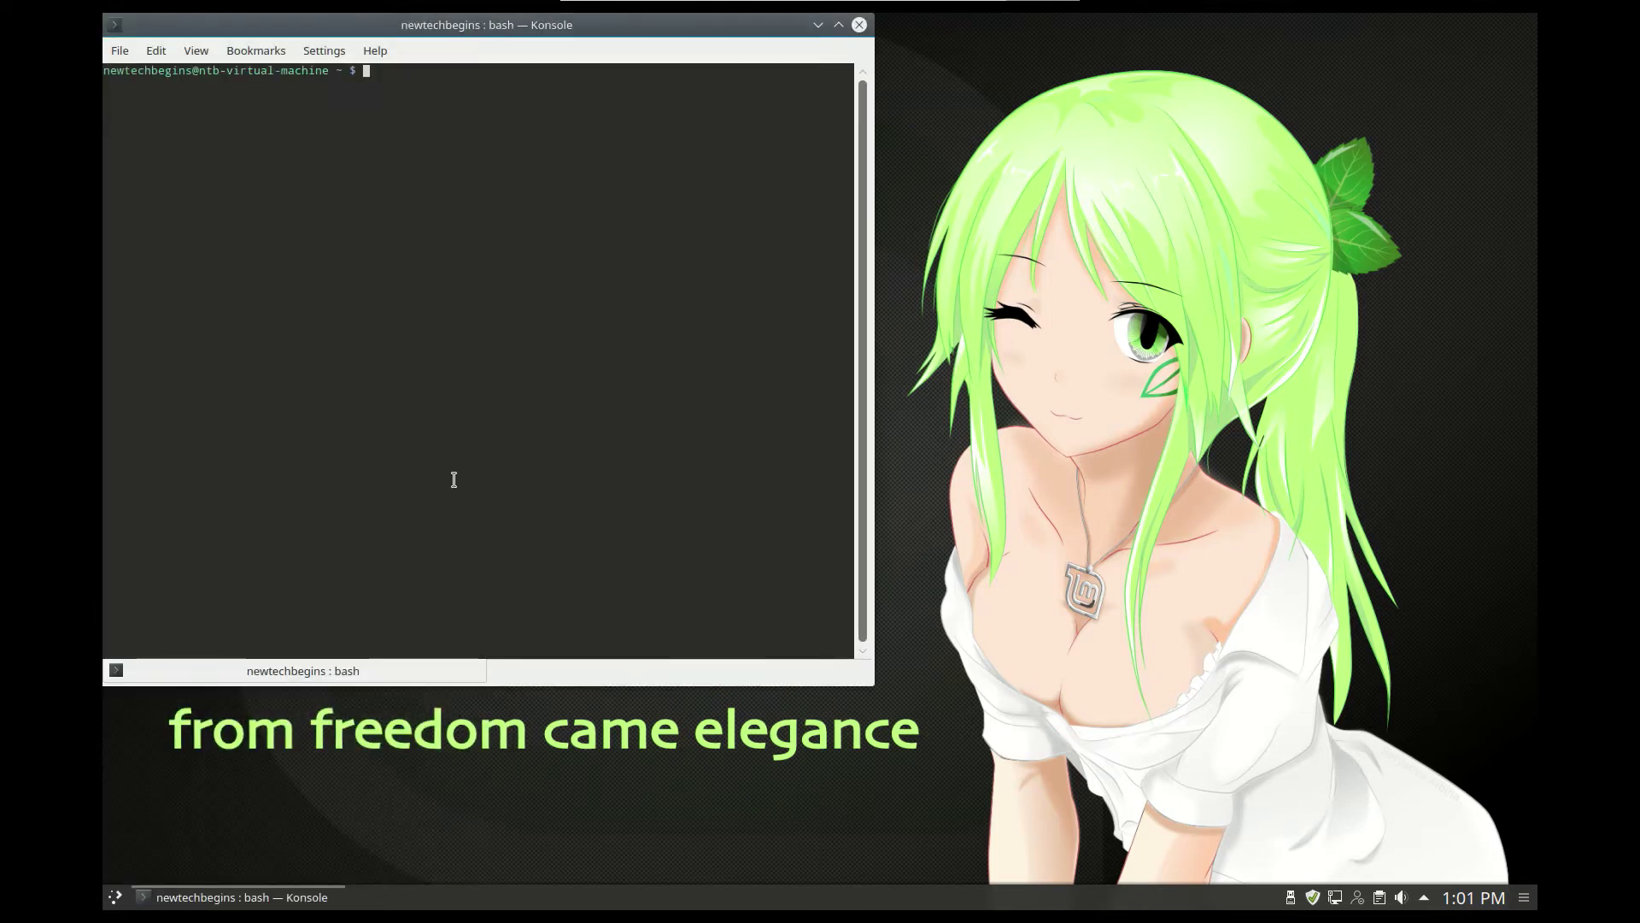
{"action": "type", "text": "ls -l"}
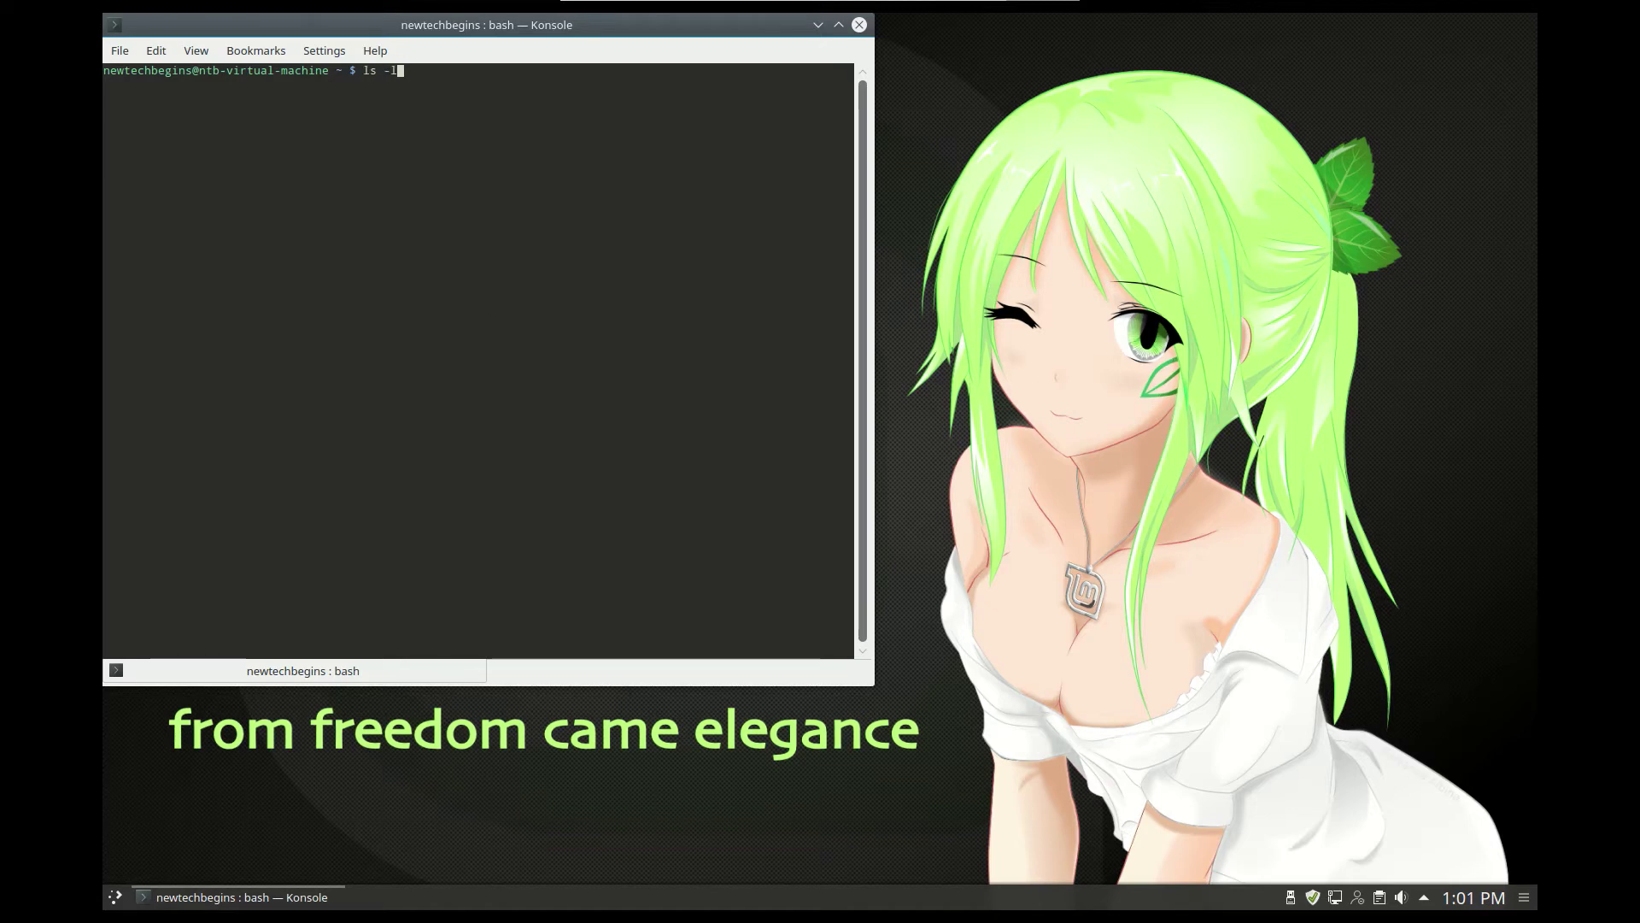
{"action": "key", "text": "Return"}
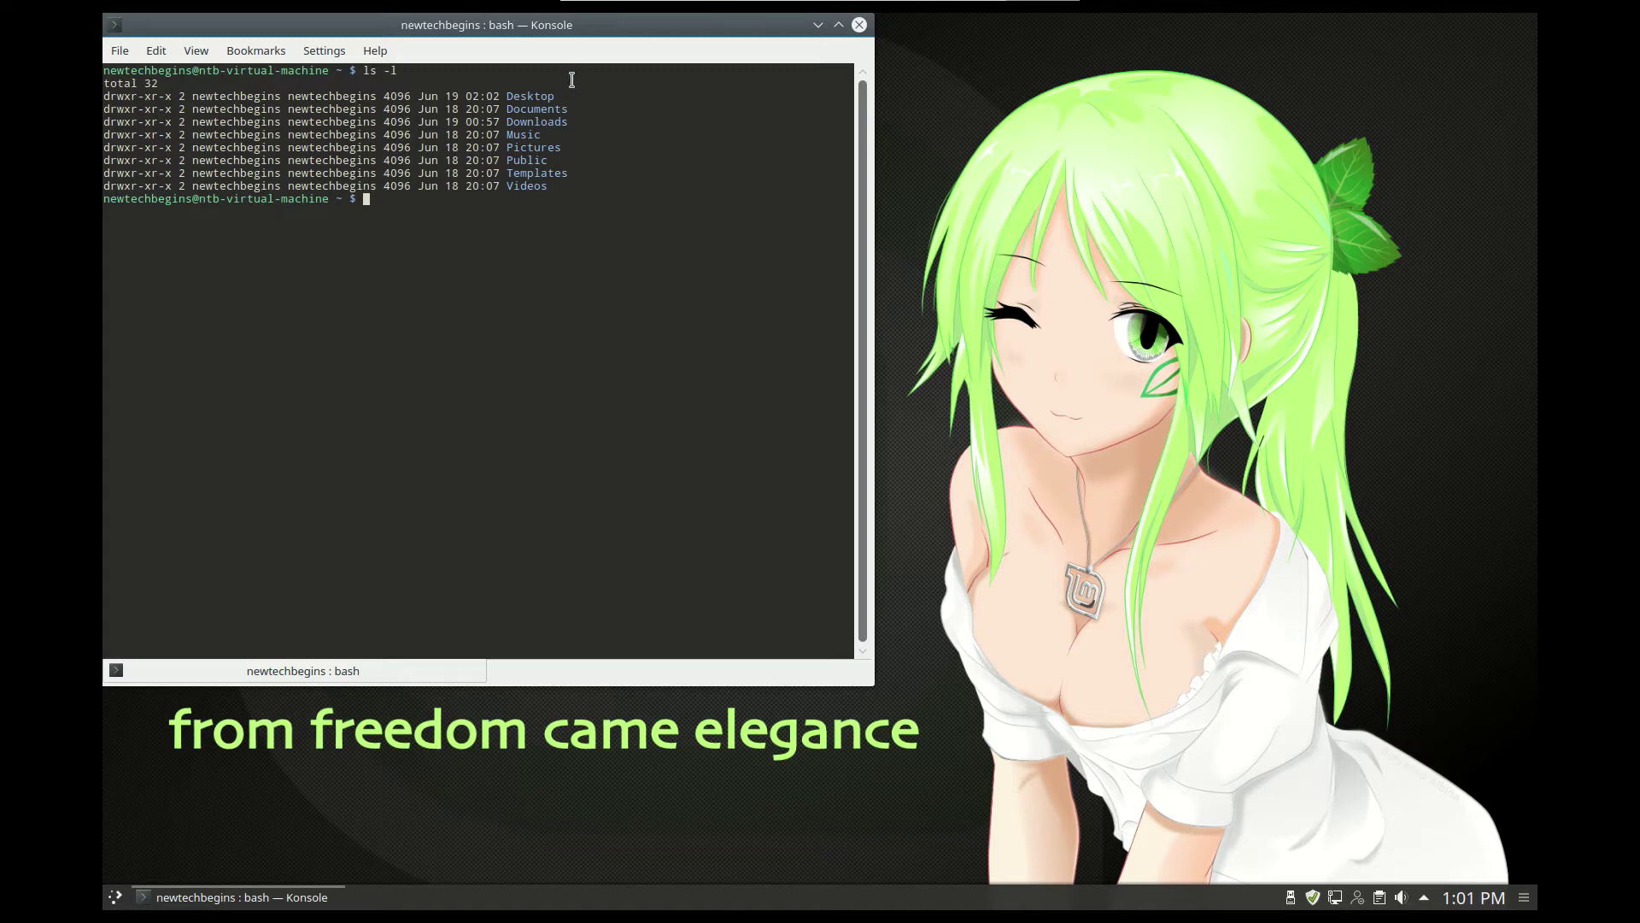
{"action": "type", "text": "exit"}
{"action": "key", "text": "Return"}
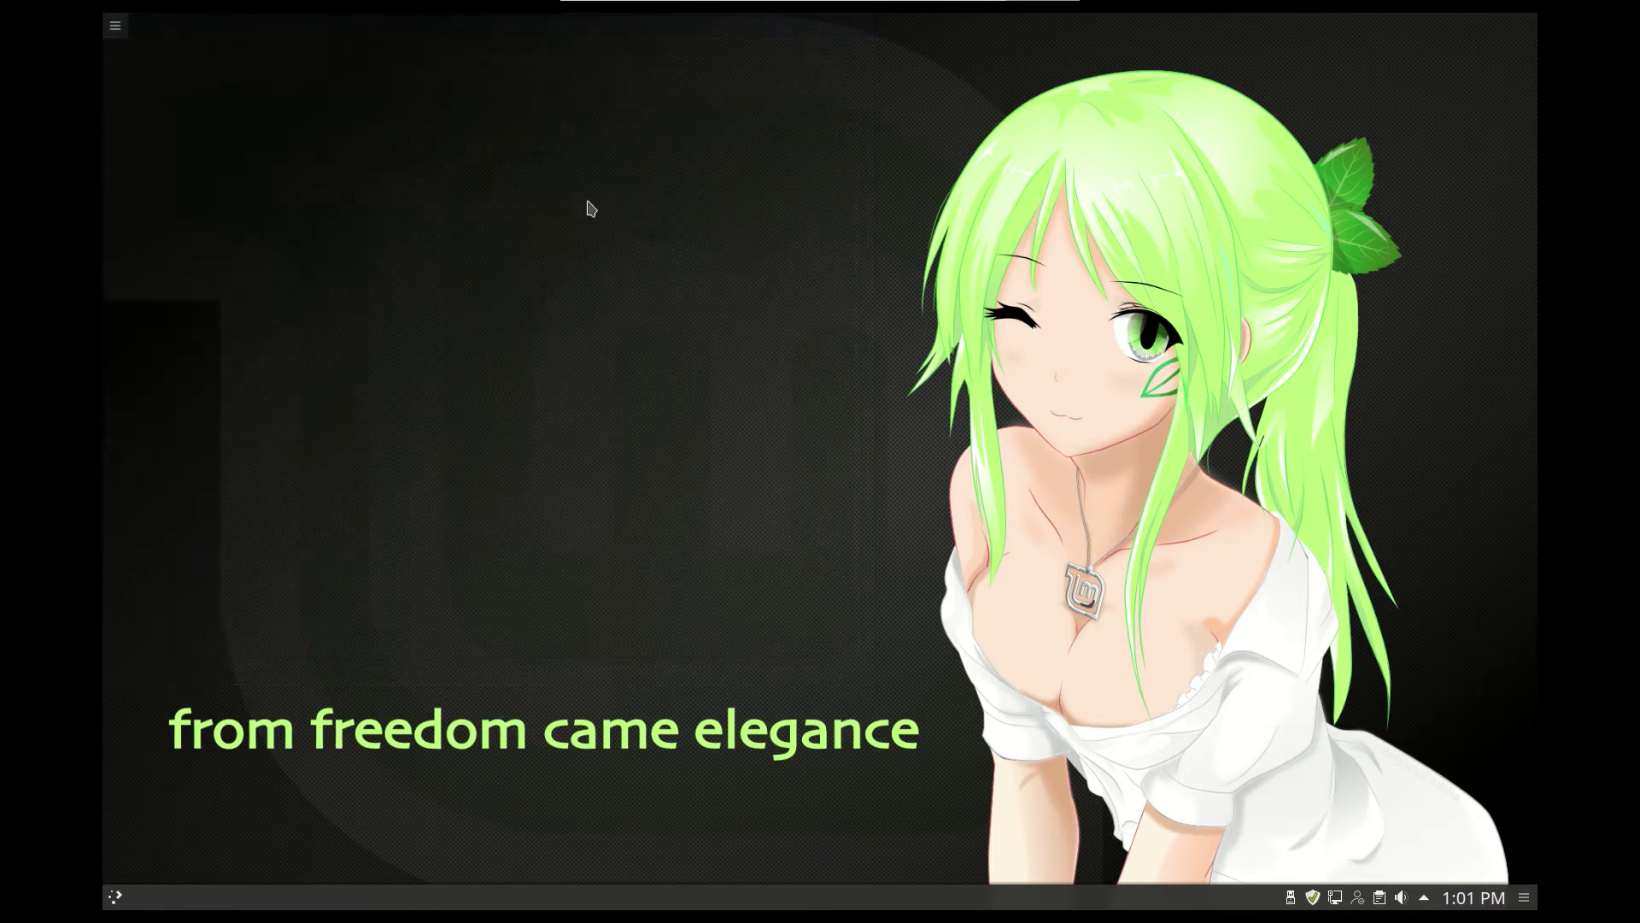
Step: Start Software Manager from the launcher, entering the administrator password
{"action": "key", "text": "super"}
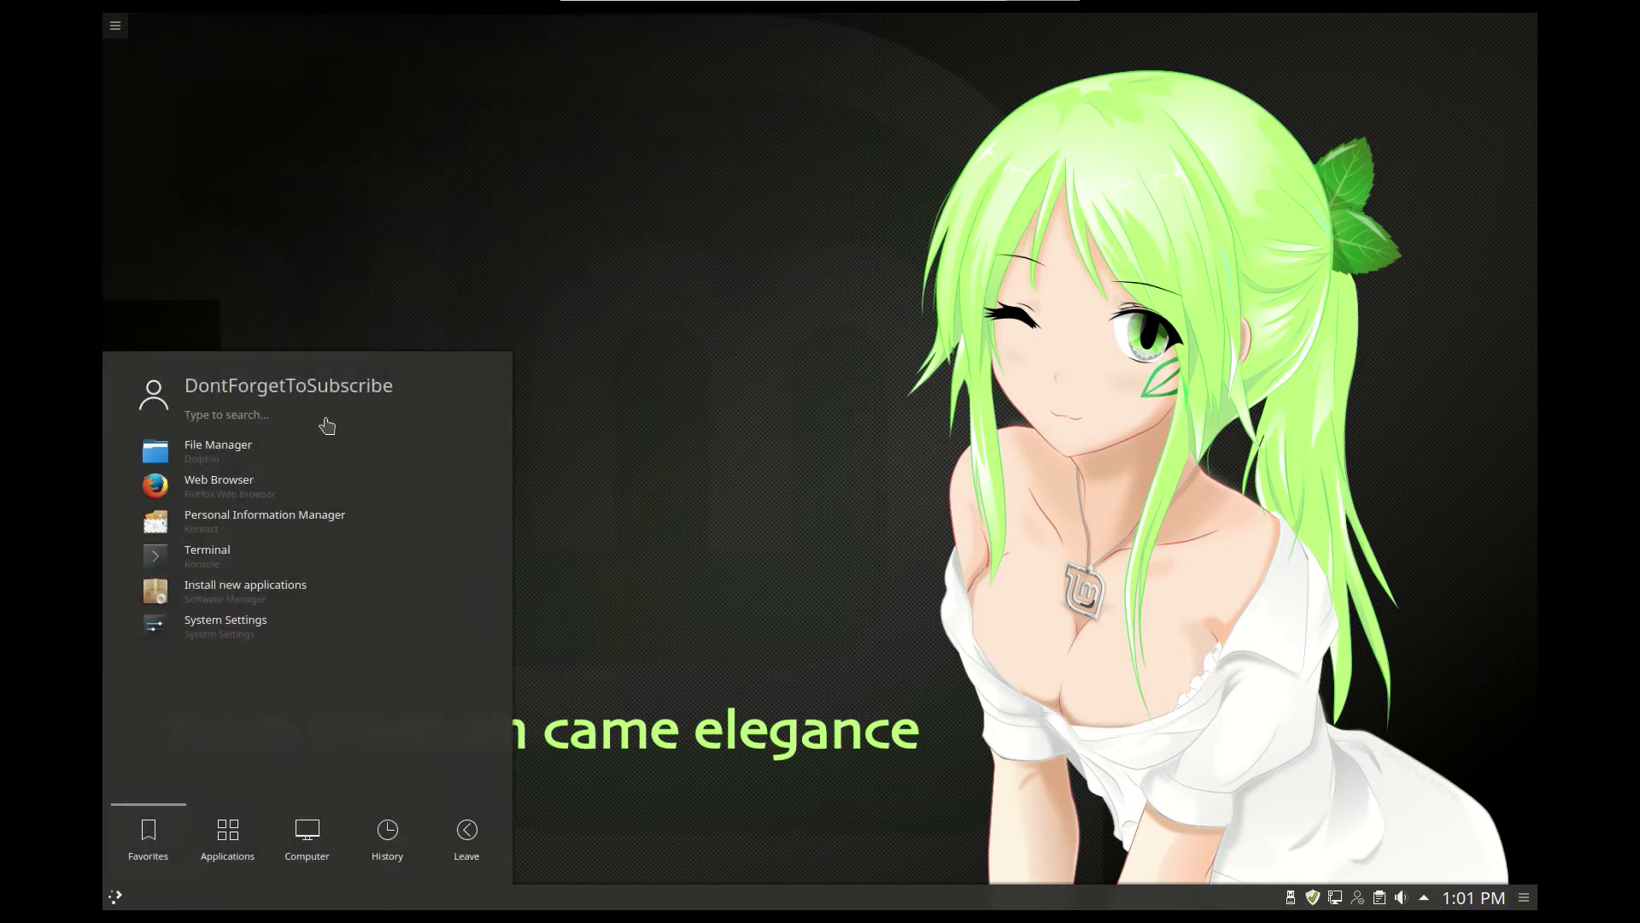
{"action": "left_click", "coordinate": [336, 593]}
{"action": "type", "text": "•"}
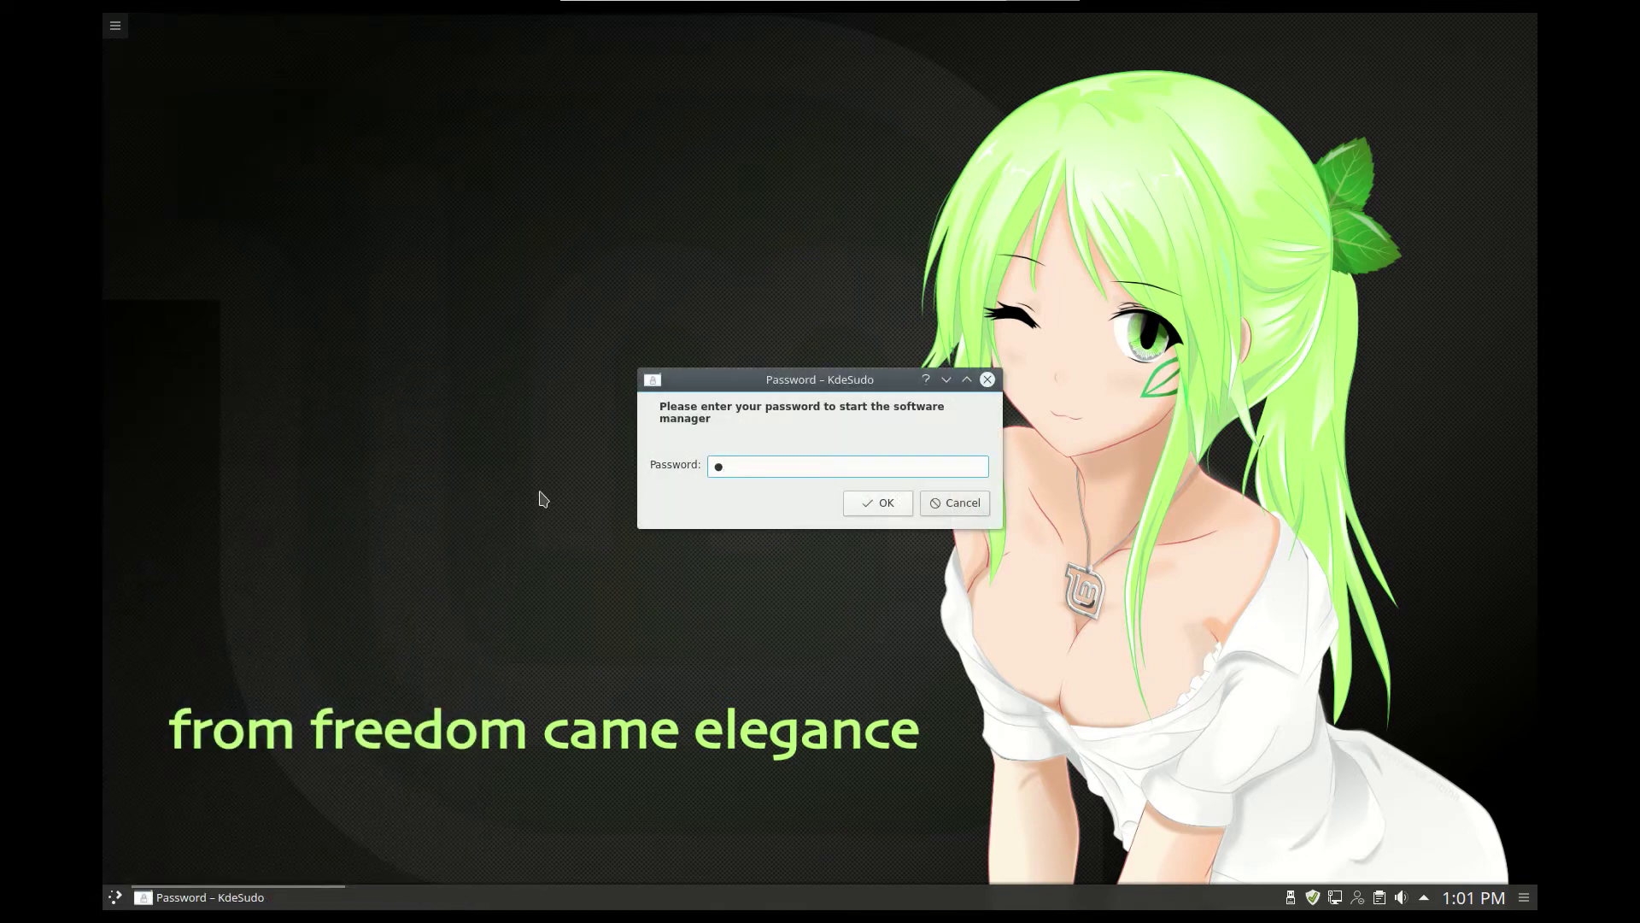
{"action": "key", "text": "Return"}
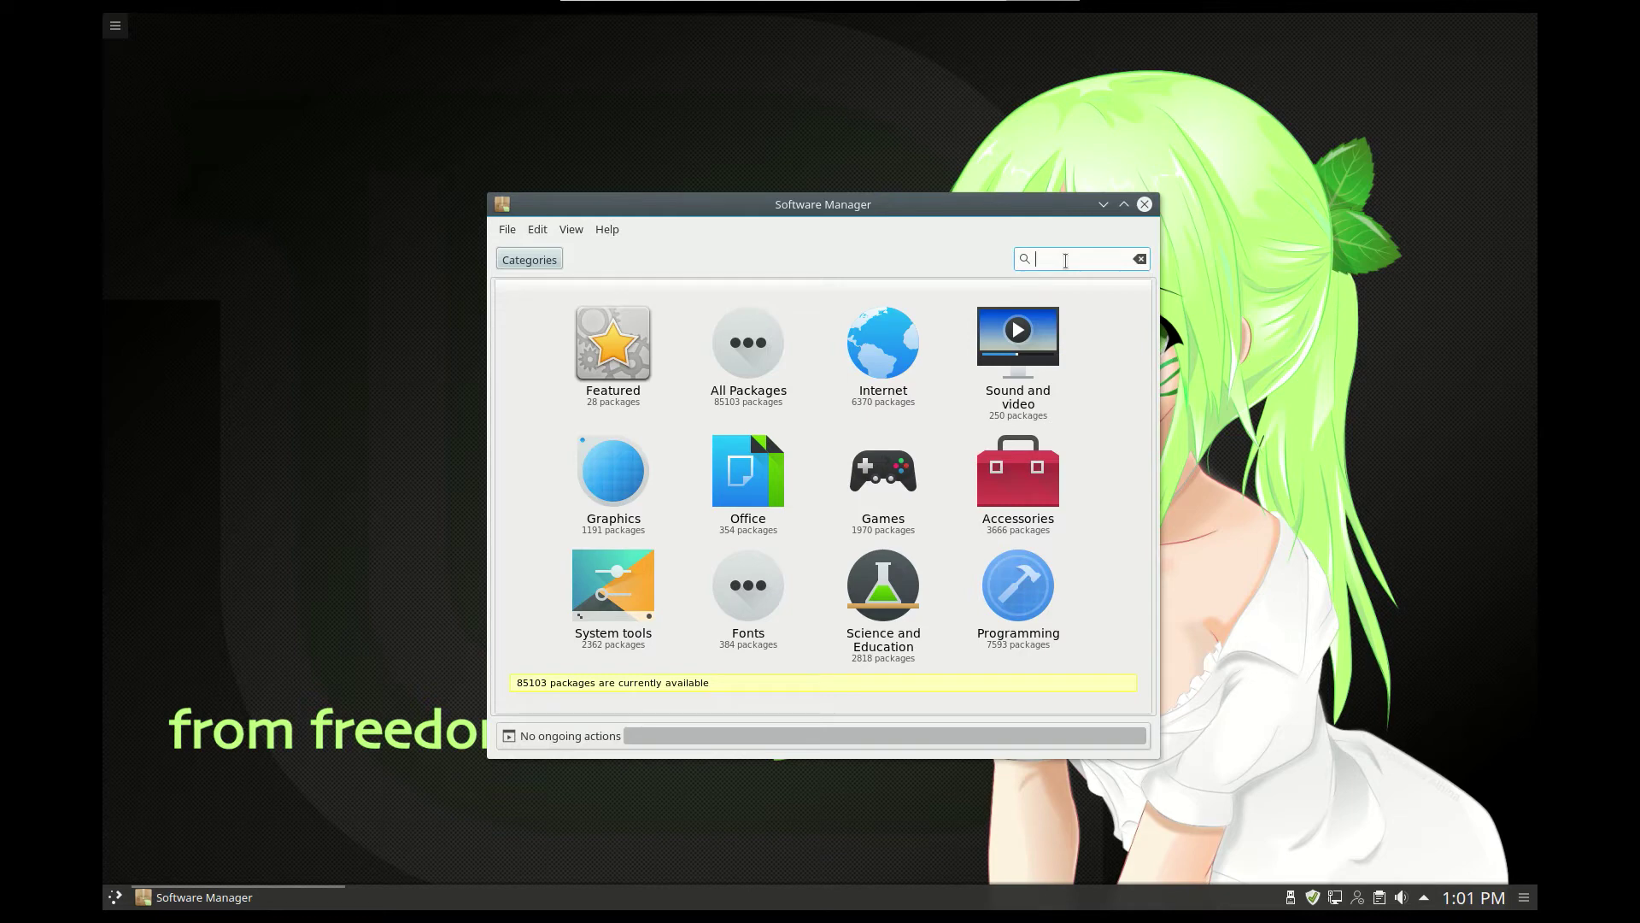
Step: Search packages for 'snapshot', scroll the Ksnapshot-led results, then close Software Manager
{"action": "type", "text": "snapshot"}
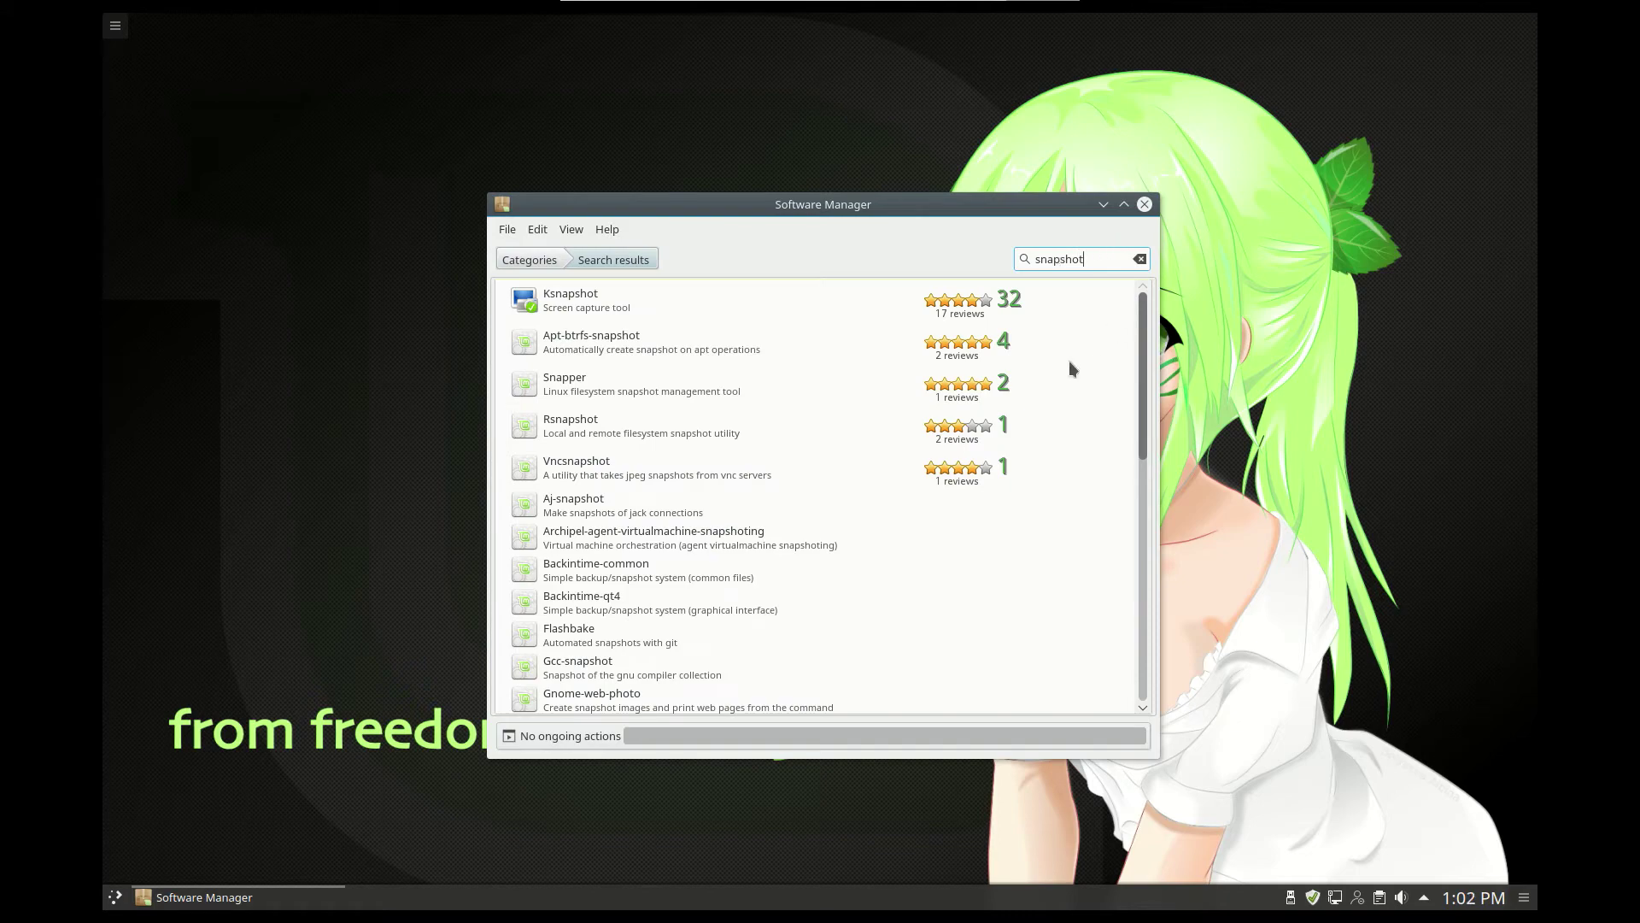
{"action": "scroll", "coordinate": [997, 428], "scroll_direction": "down", "scroll_amount": 10}
{"action": "scroll", "coordinate": [996, 442], "scroll_direction": "up", "scroll_amount": 5}
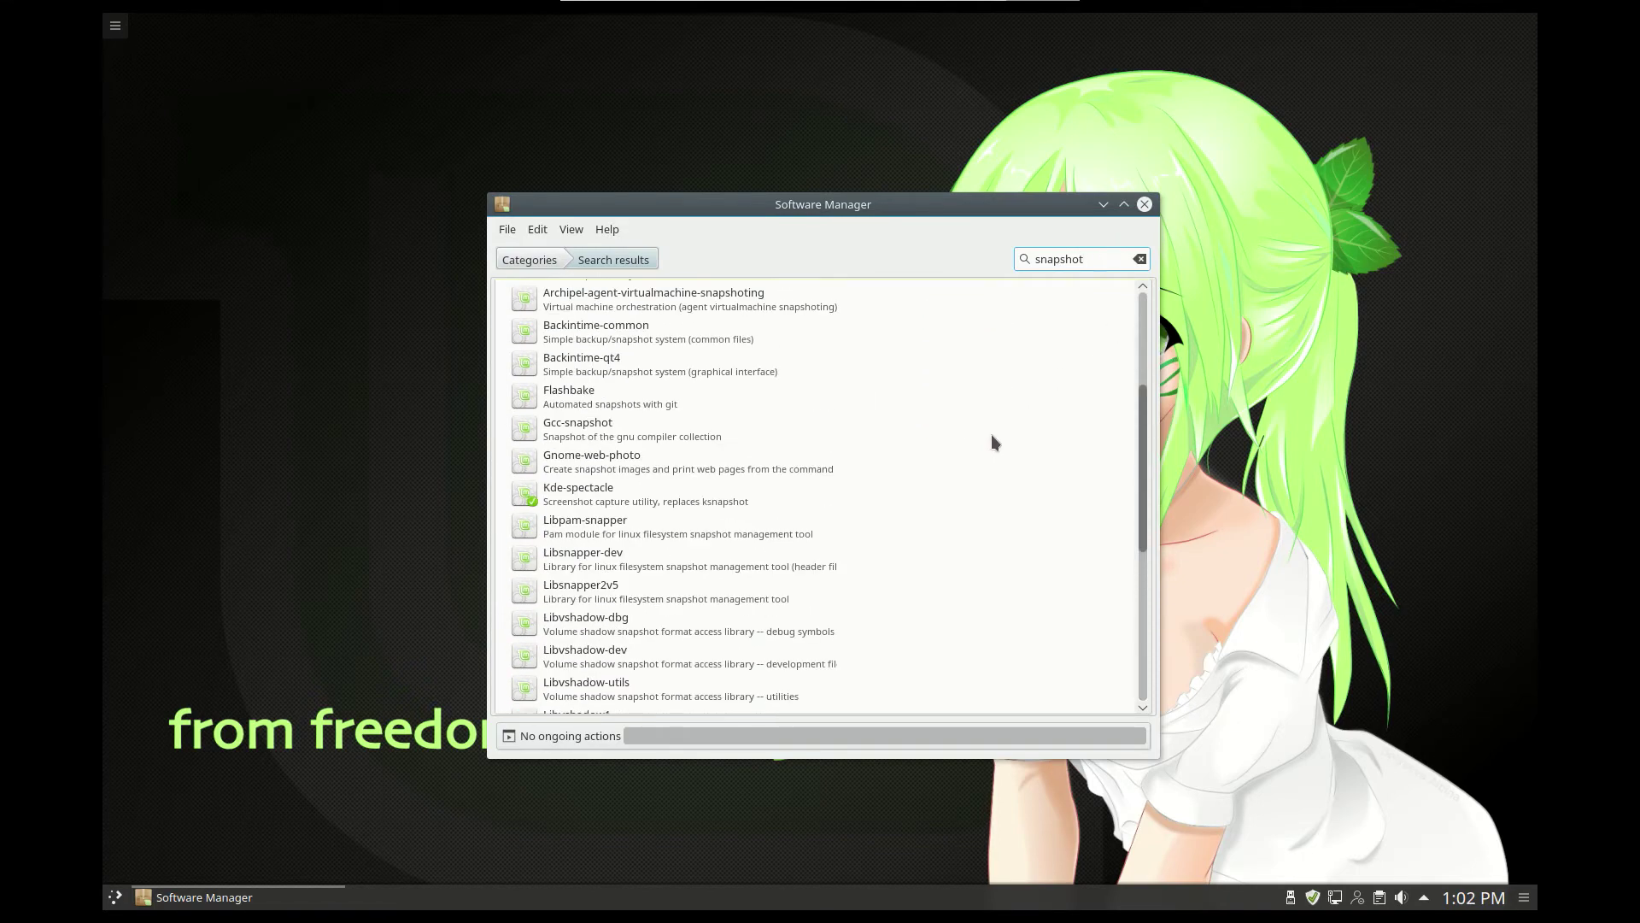
{"action": "scroll", "coordinate": [996, 442], "scroll_direction": "up", "scroll_amount": 3}
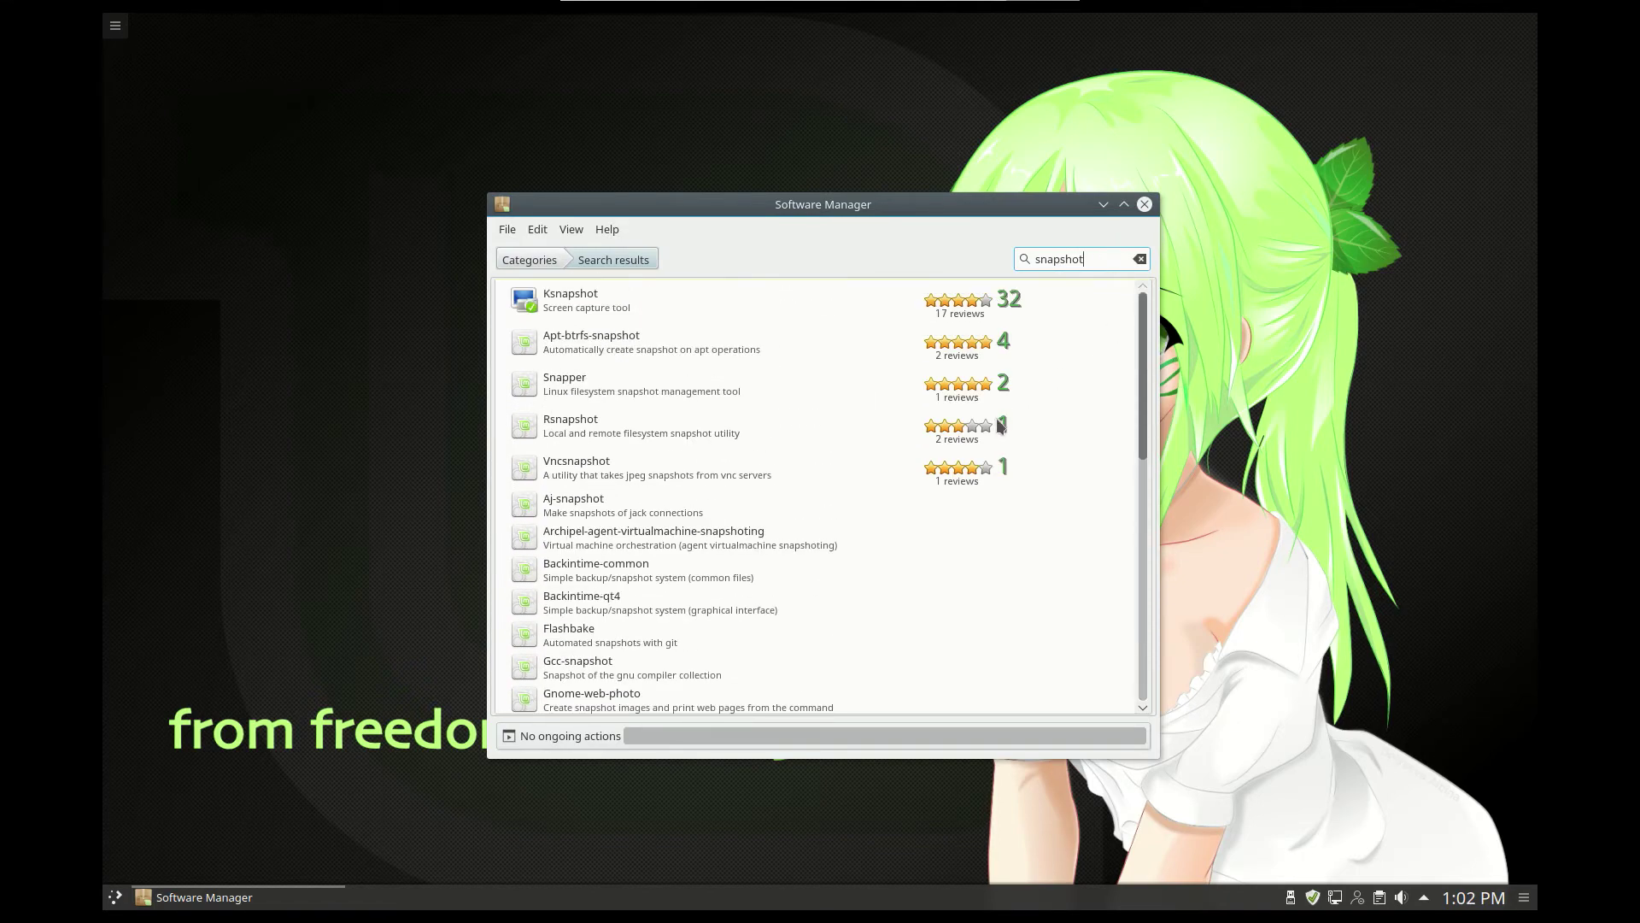
{"action": "left_click", "coordinate": [1144, 205]}
Step: Open System Settings, view the Displays, Compositor and Gamma pages, then close it
{"action": "key", "text": "super"}
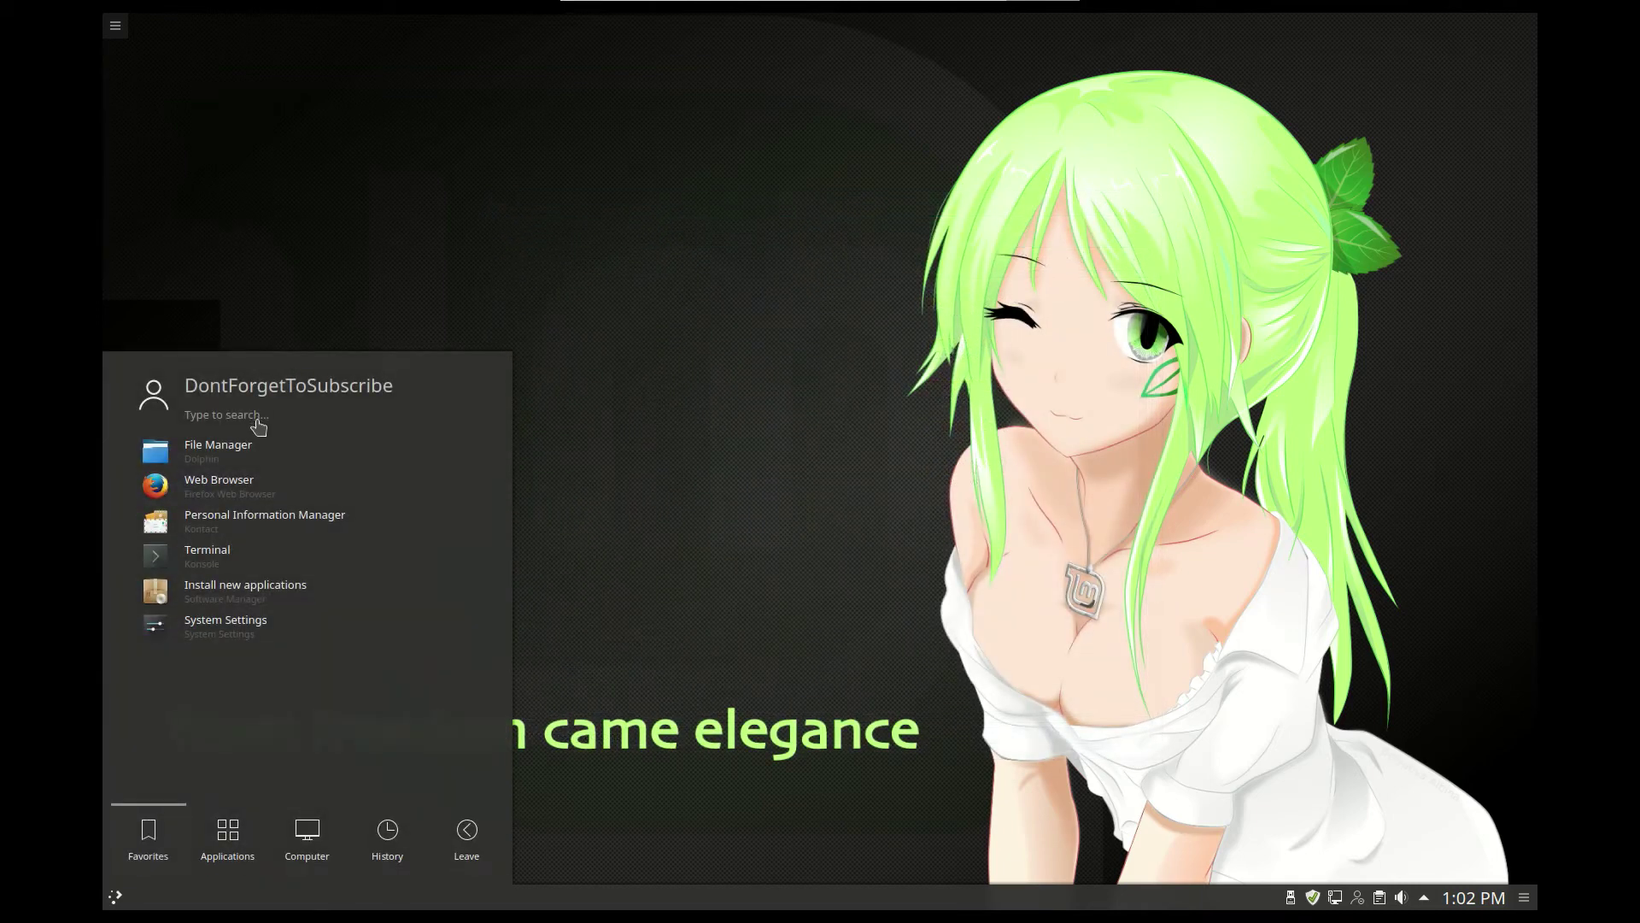
{"action": "left_click", "coordinate": [262, 634]}
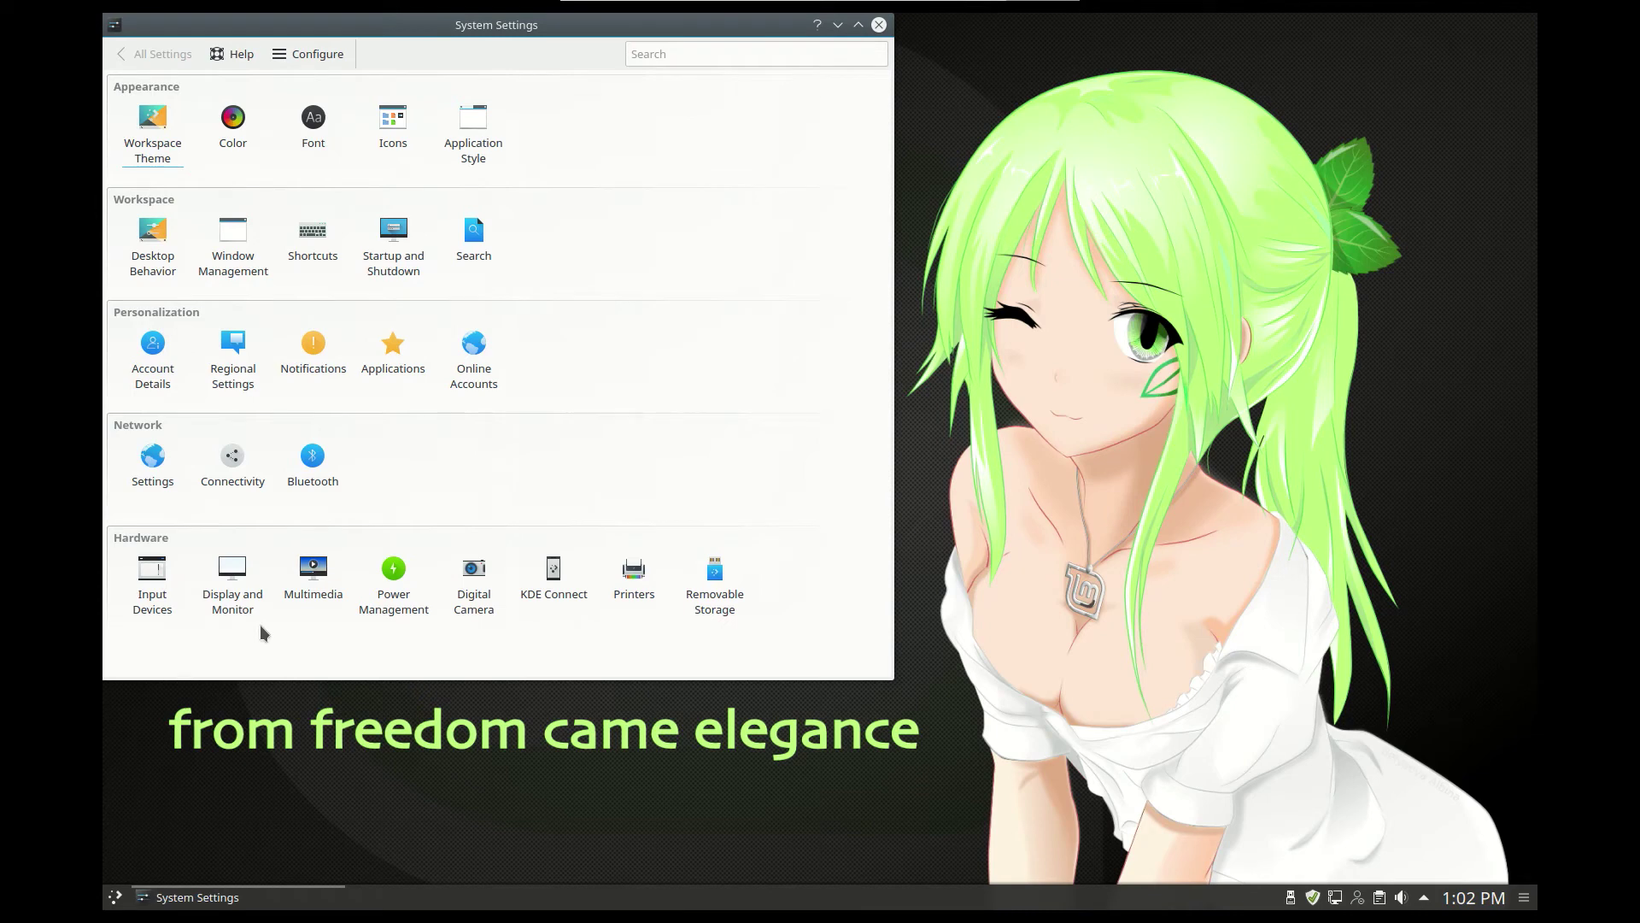
{"action": "mouse_move", "coordinate": [227, 581]}
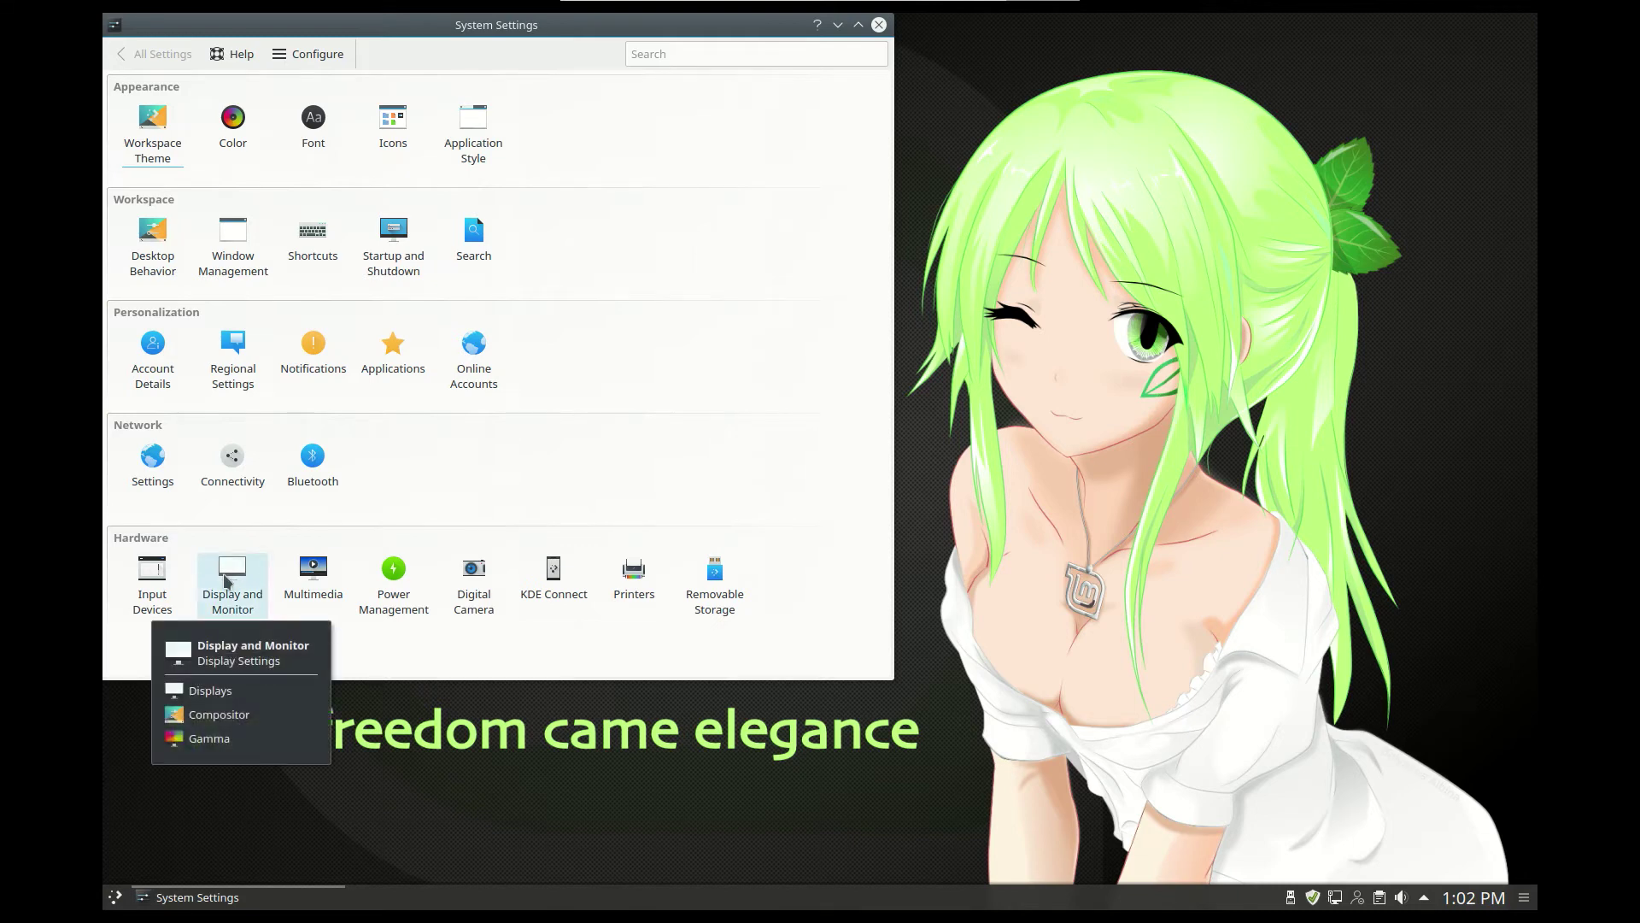
{"action": "left_click", "coordinate": [226, 581]}
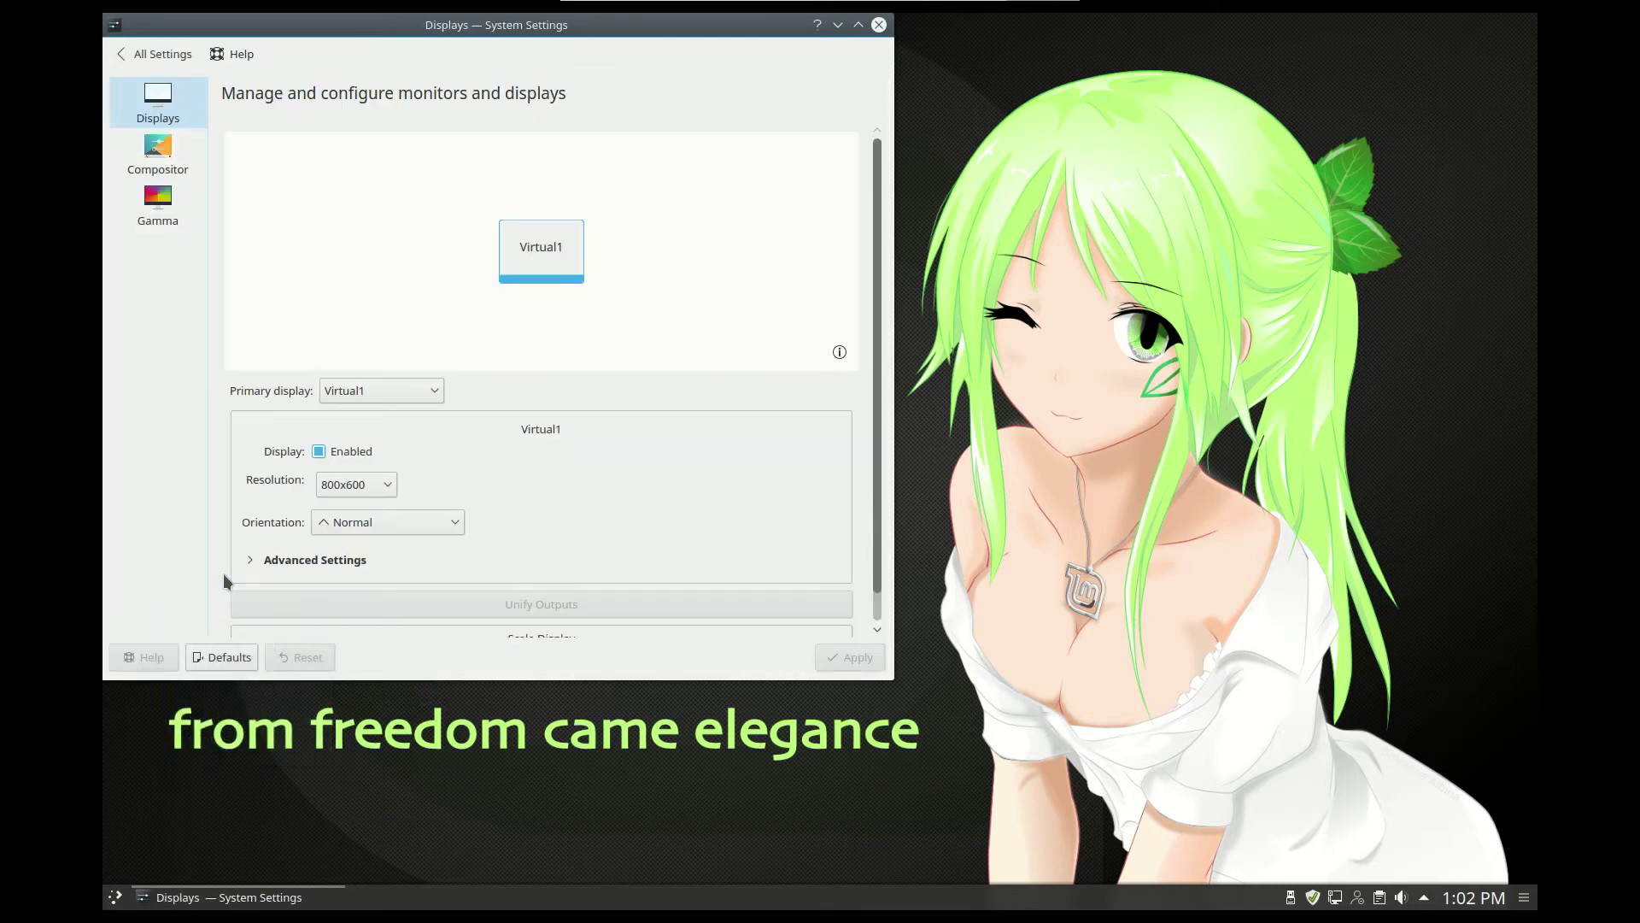
{"action": "left_click", "coordinate": [159, 154]}
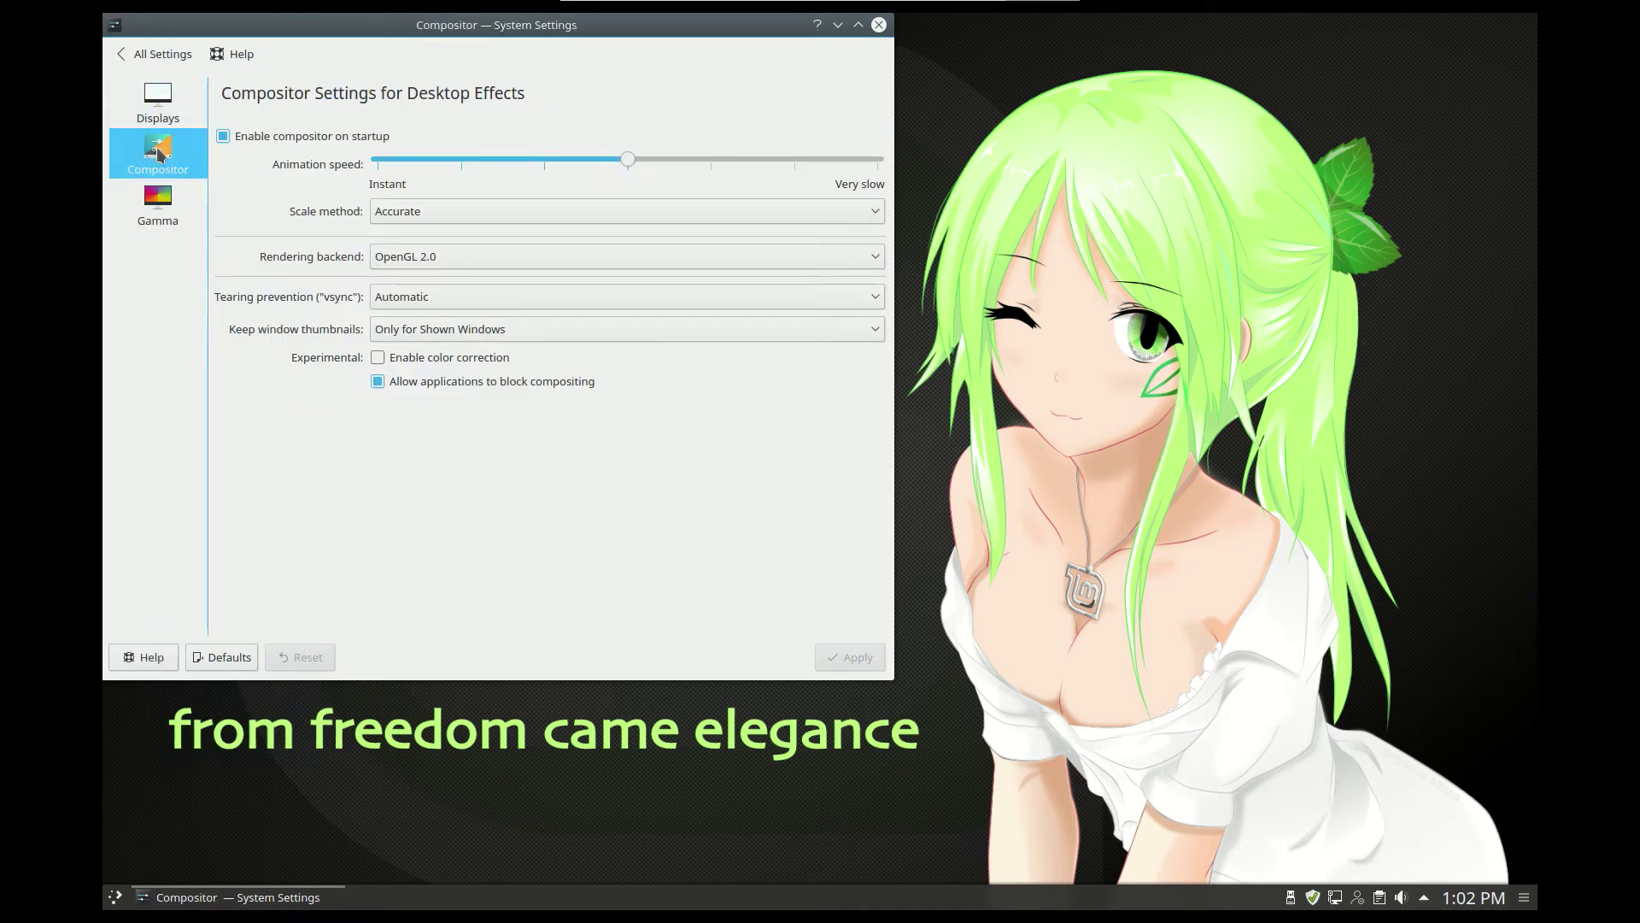
{"action": "left_click", "coordinate": [163, 211]}
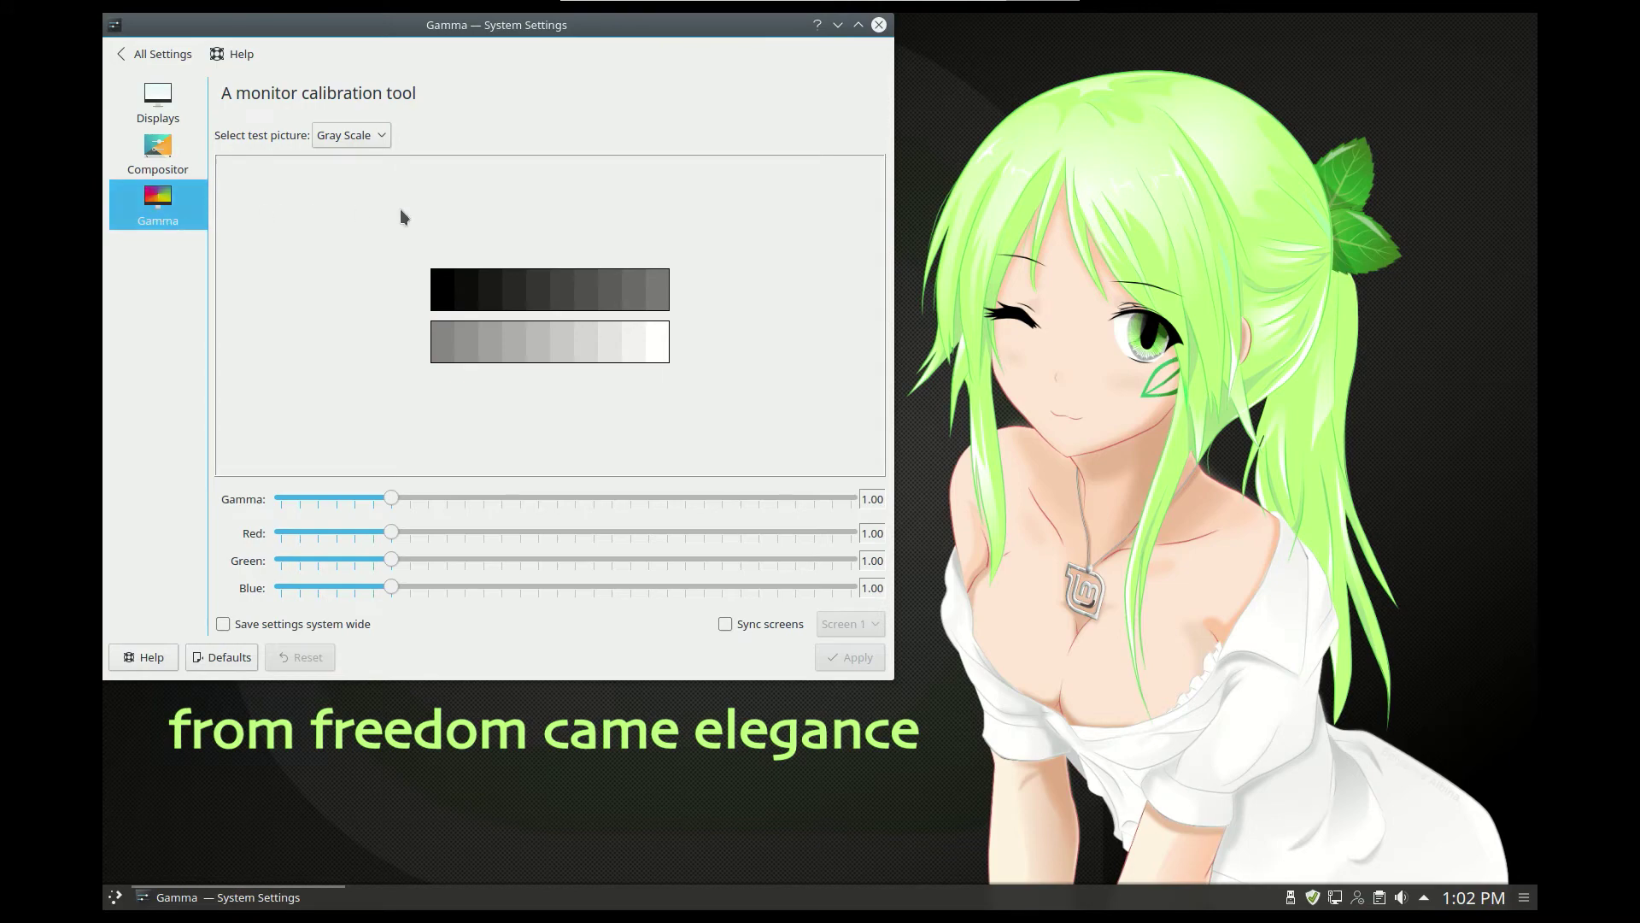
{"action": "left_click", "coordinate": [879, 27]}
Step: View the launcher's Graphics and Internet categories, finishing on Multimedia (Audio Player, Disk Burning, Media player, Video Player)
{"action": "key", "text": "super"}
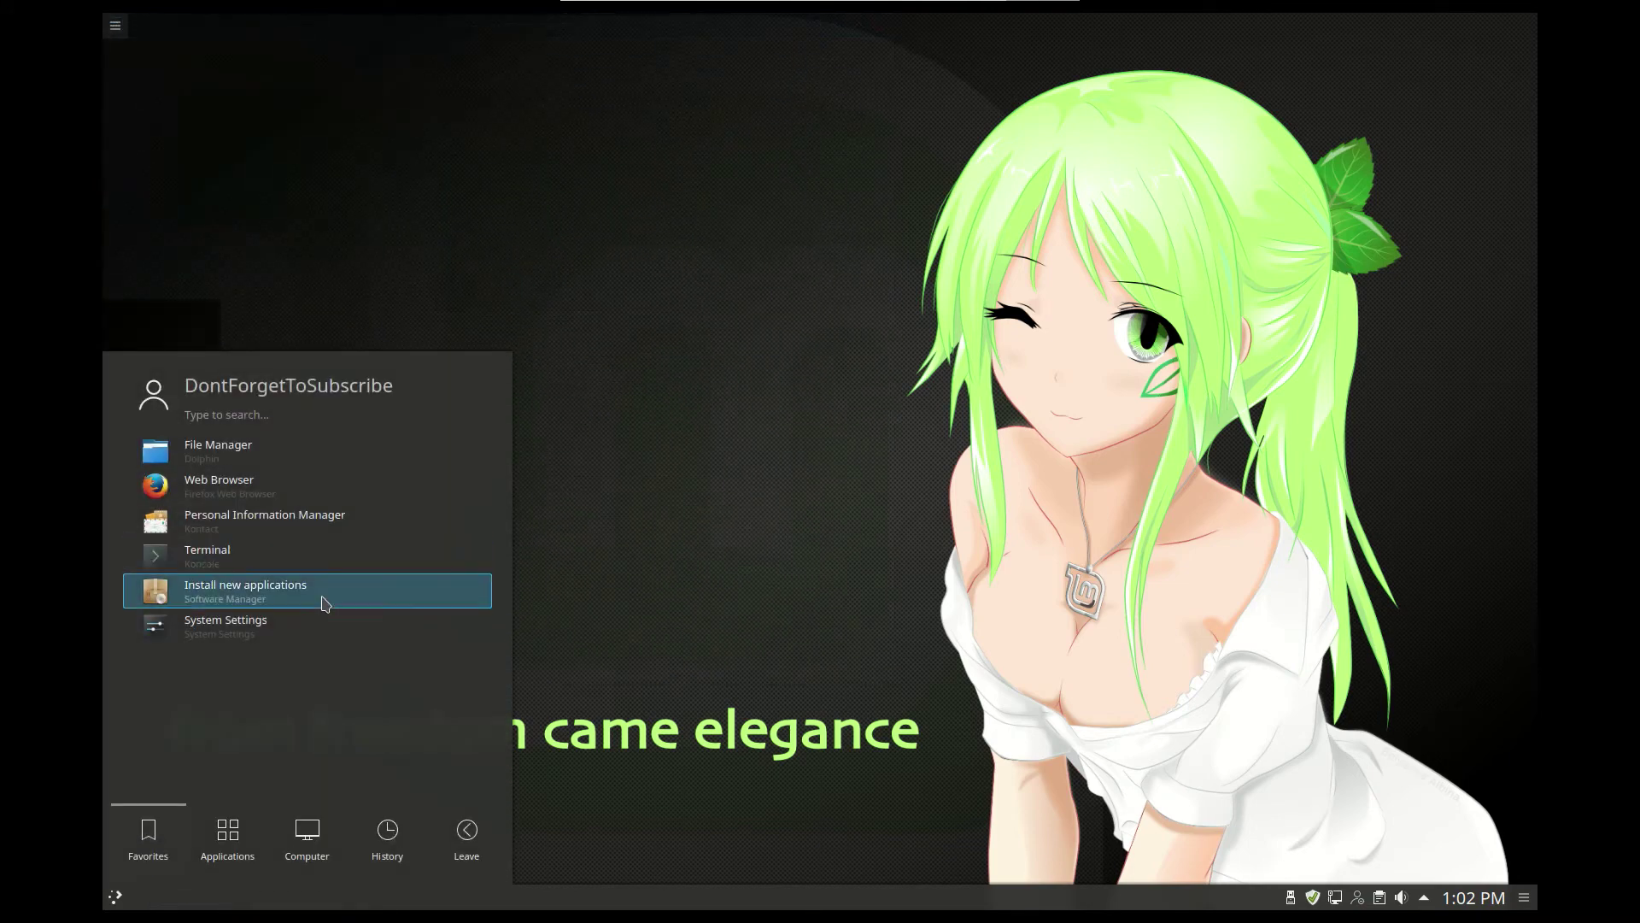
{"action": "left_click", "coordinate": [229, 833]}
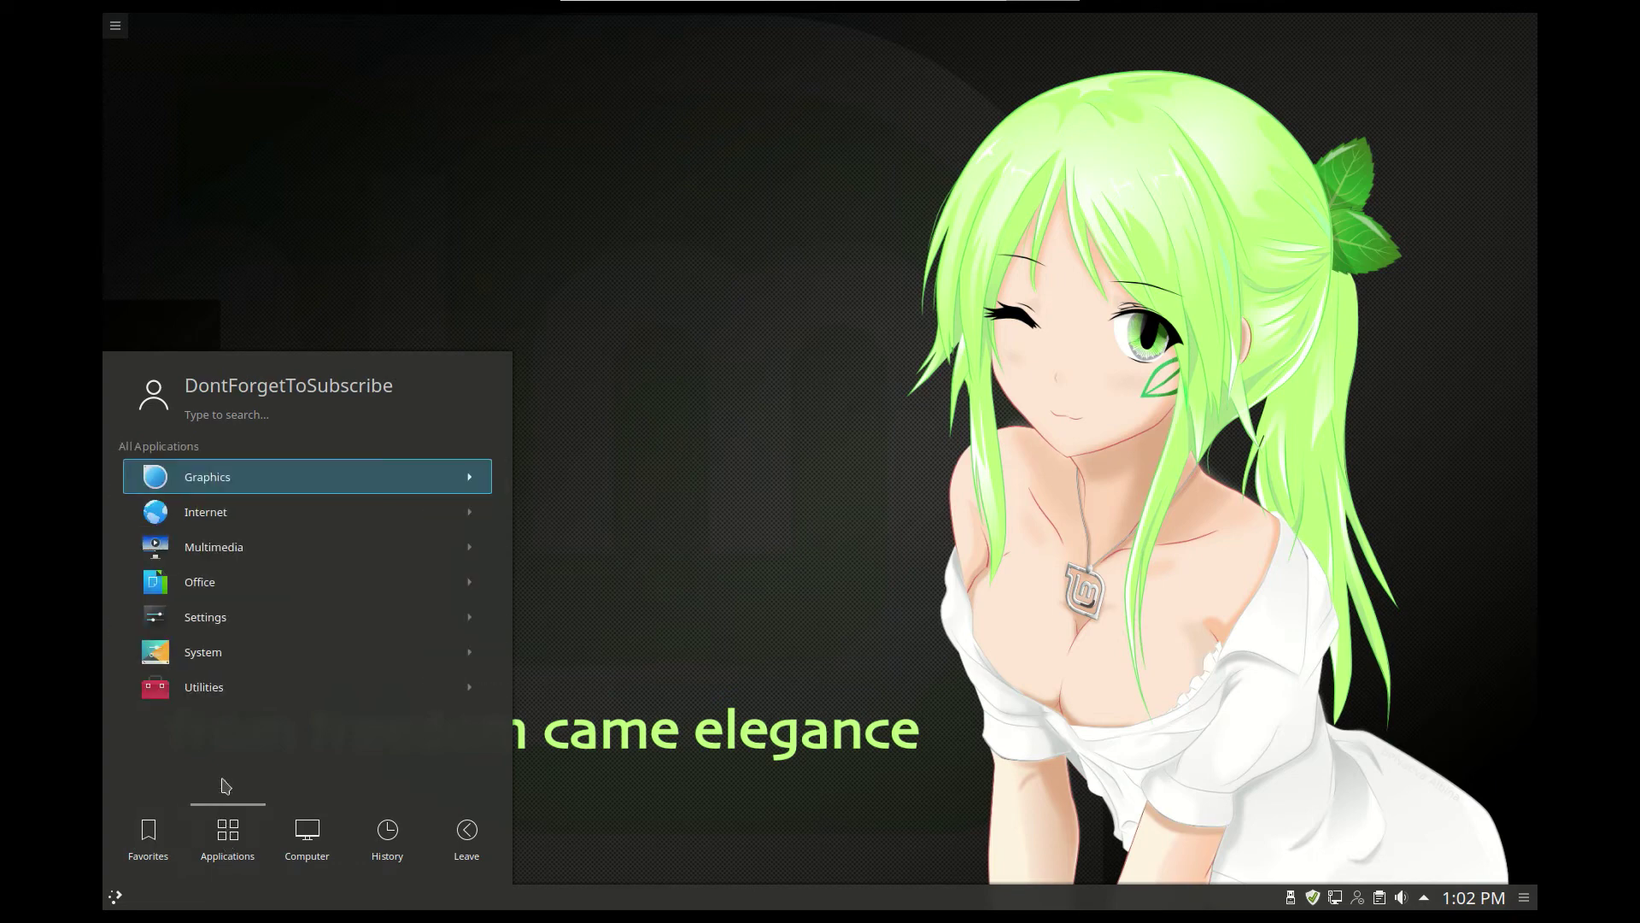
{"action": "left_click", "coordinate": [270, 484]}
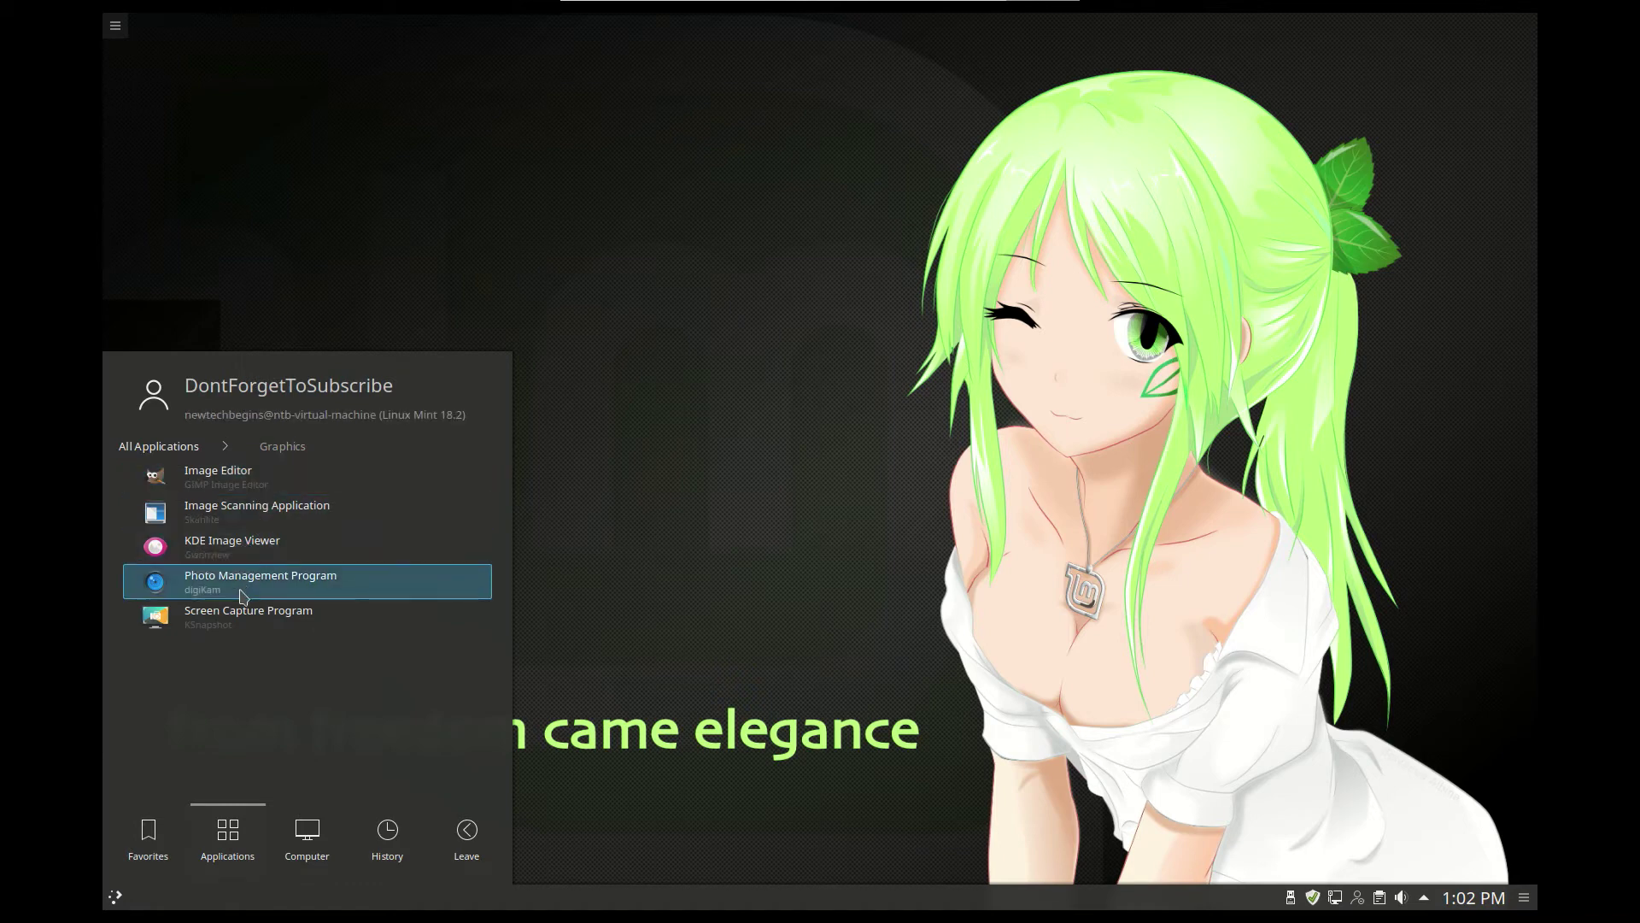
{"action": "left_click", "coordinate": [154, 446]}
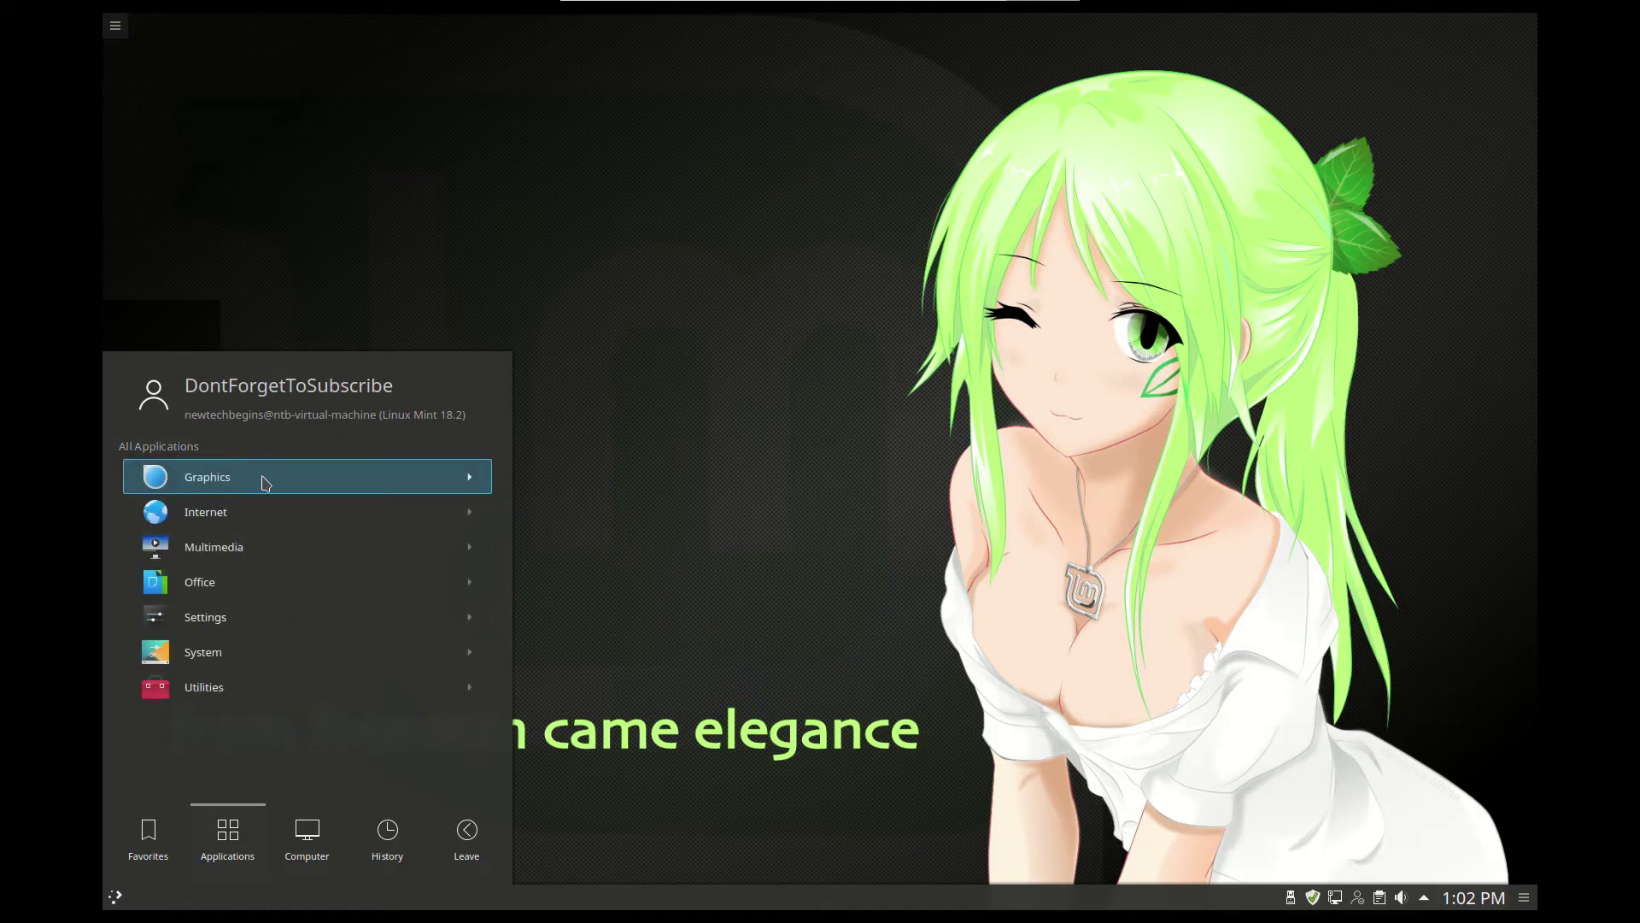
{"action": "left_click", "coordinate": [229, 515]}
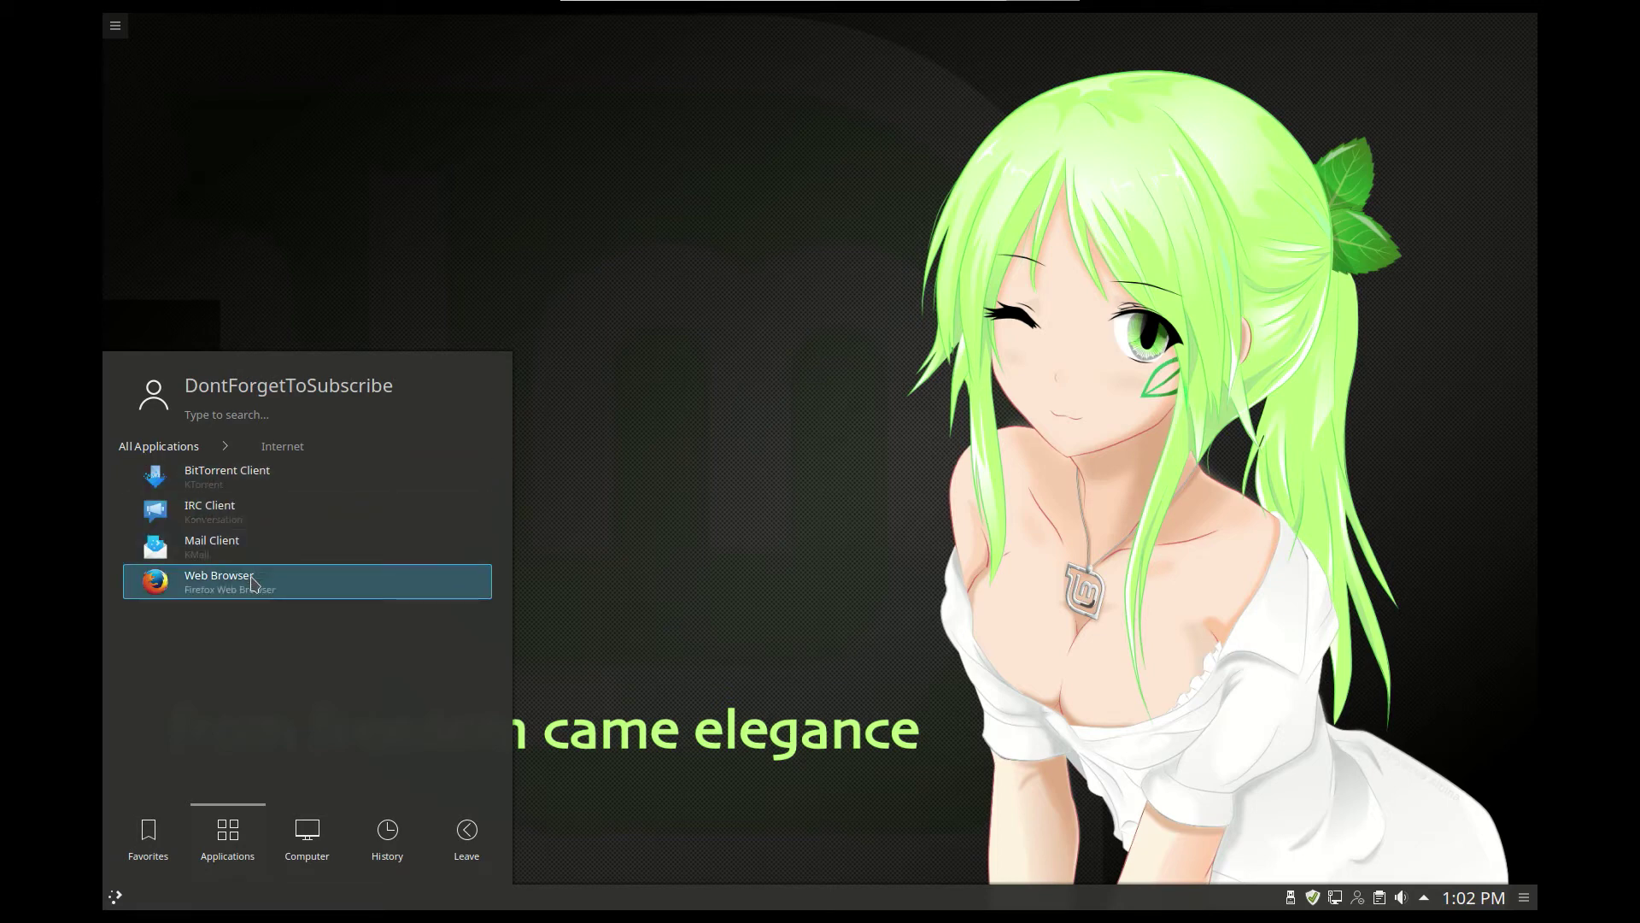
{"action": "left_click", "coordinate": [188, 443]}
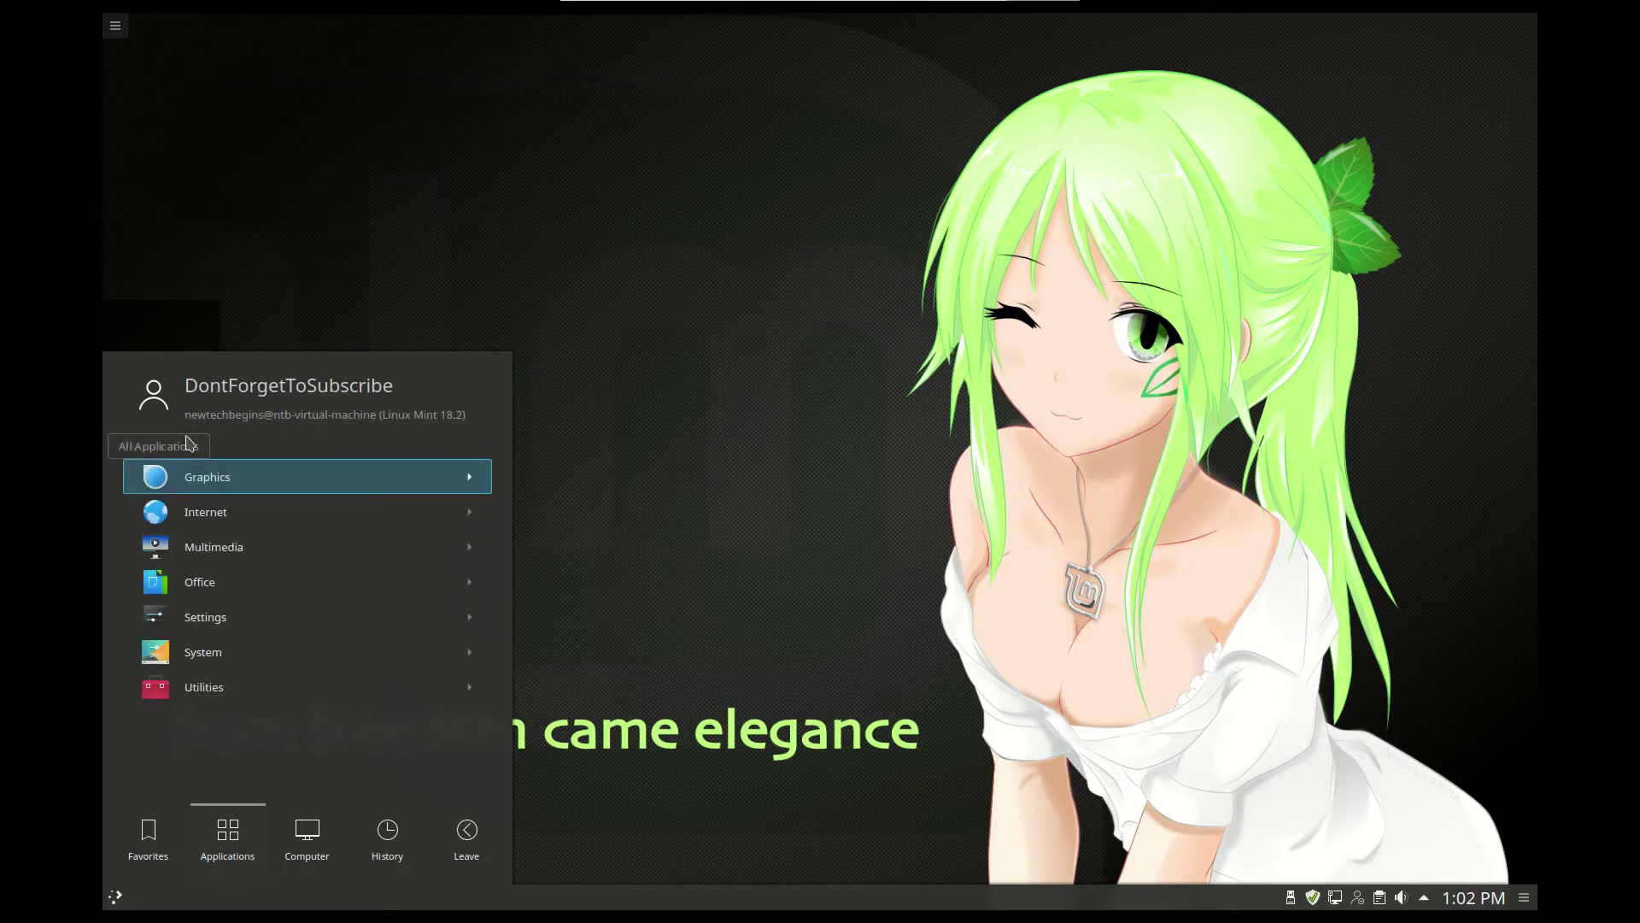
{"action": "left_click", "coordinate": [231, 566]}
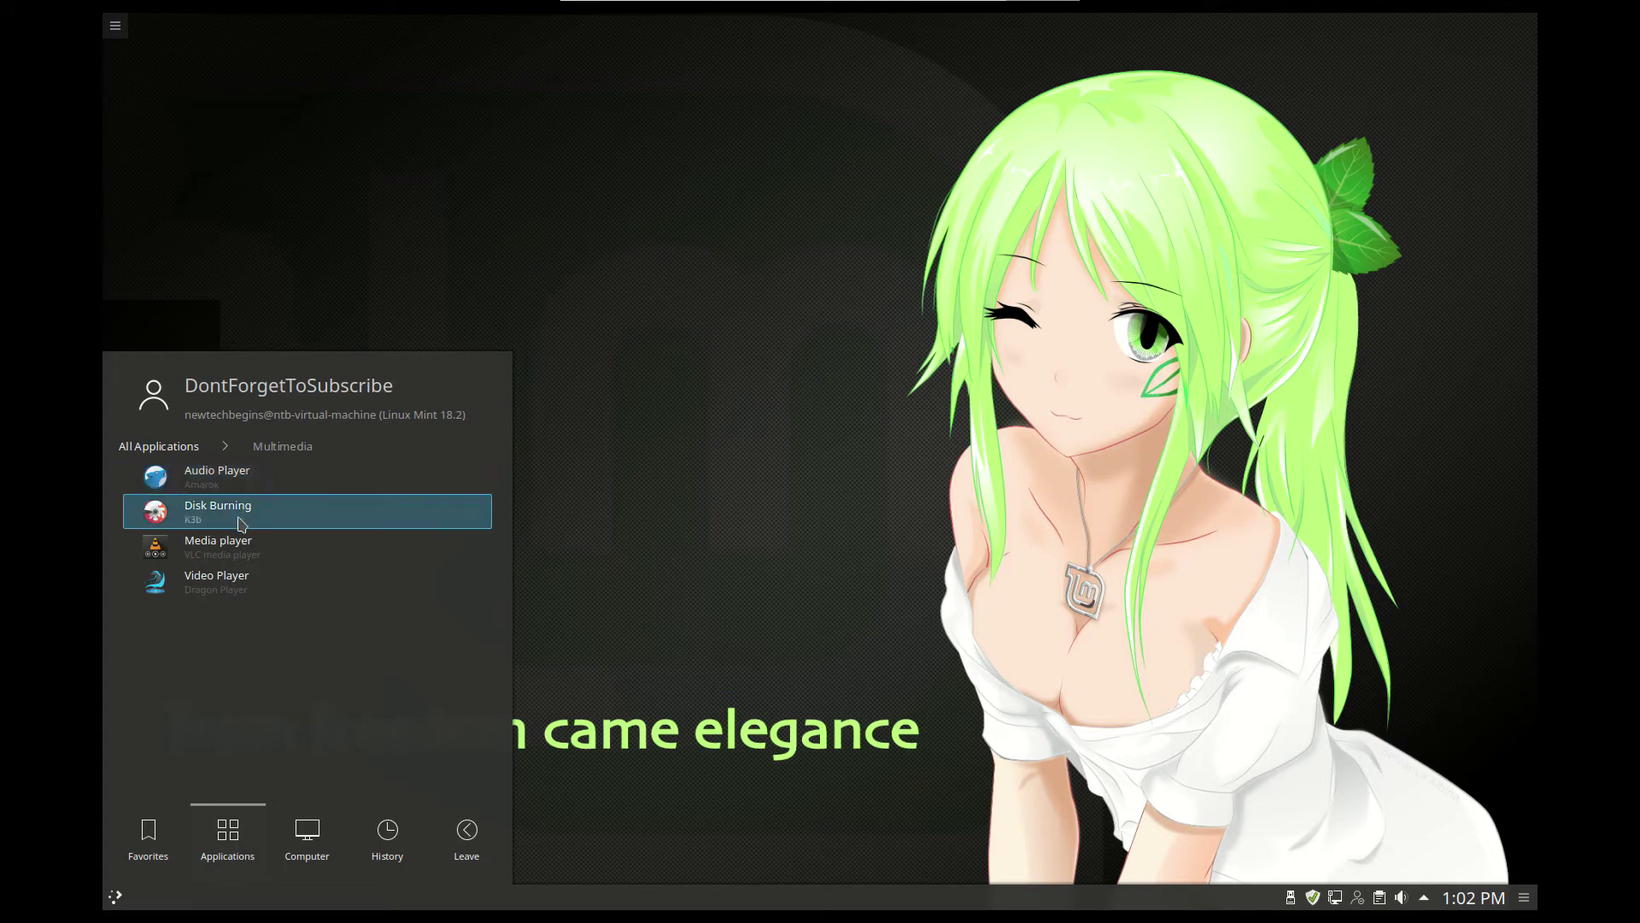
Step: View the launcher's Office and Settings categories, then dismiss the menu
{"action": "key", "text": "Left"}
{"action": "left_click", "coordinate": [228, 580]}
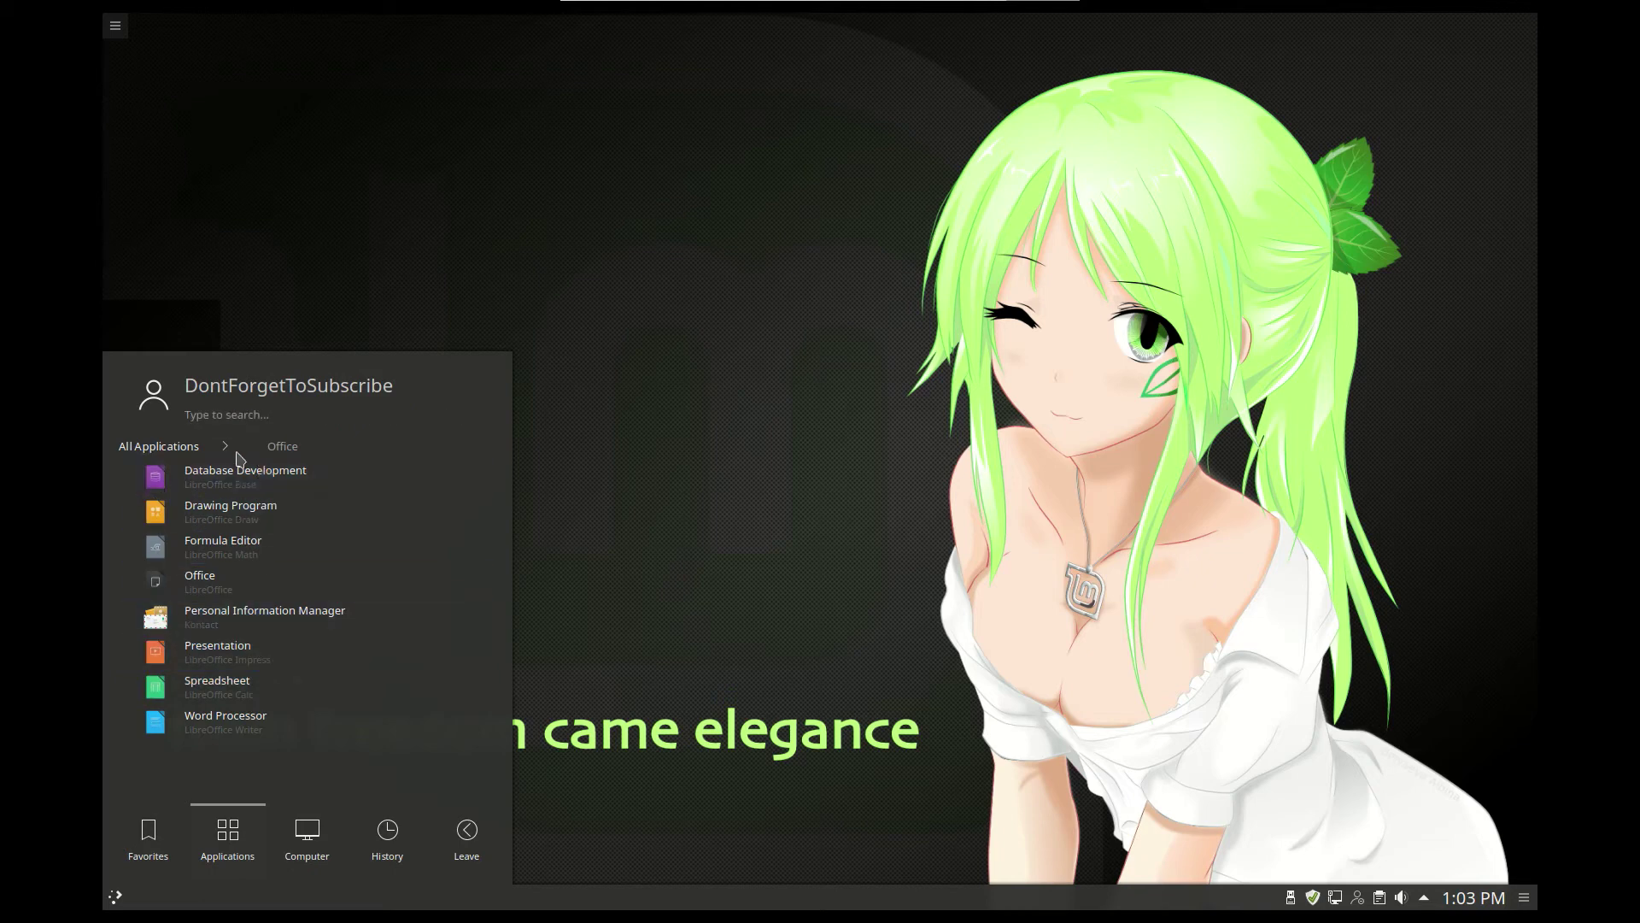
{"action": "left_click", "coordinate": [189, 455]}
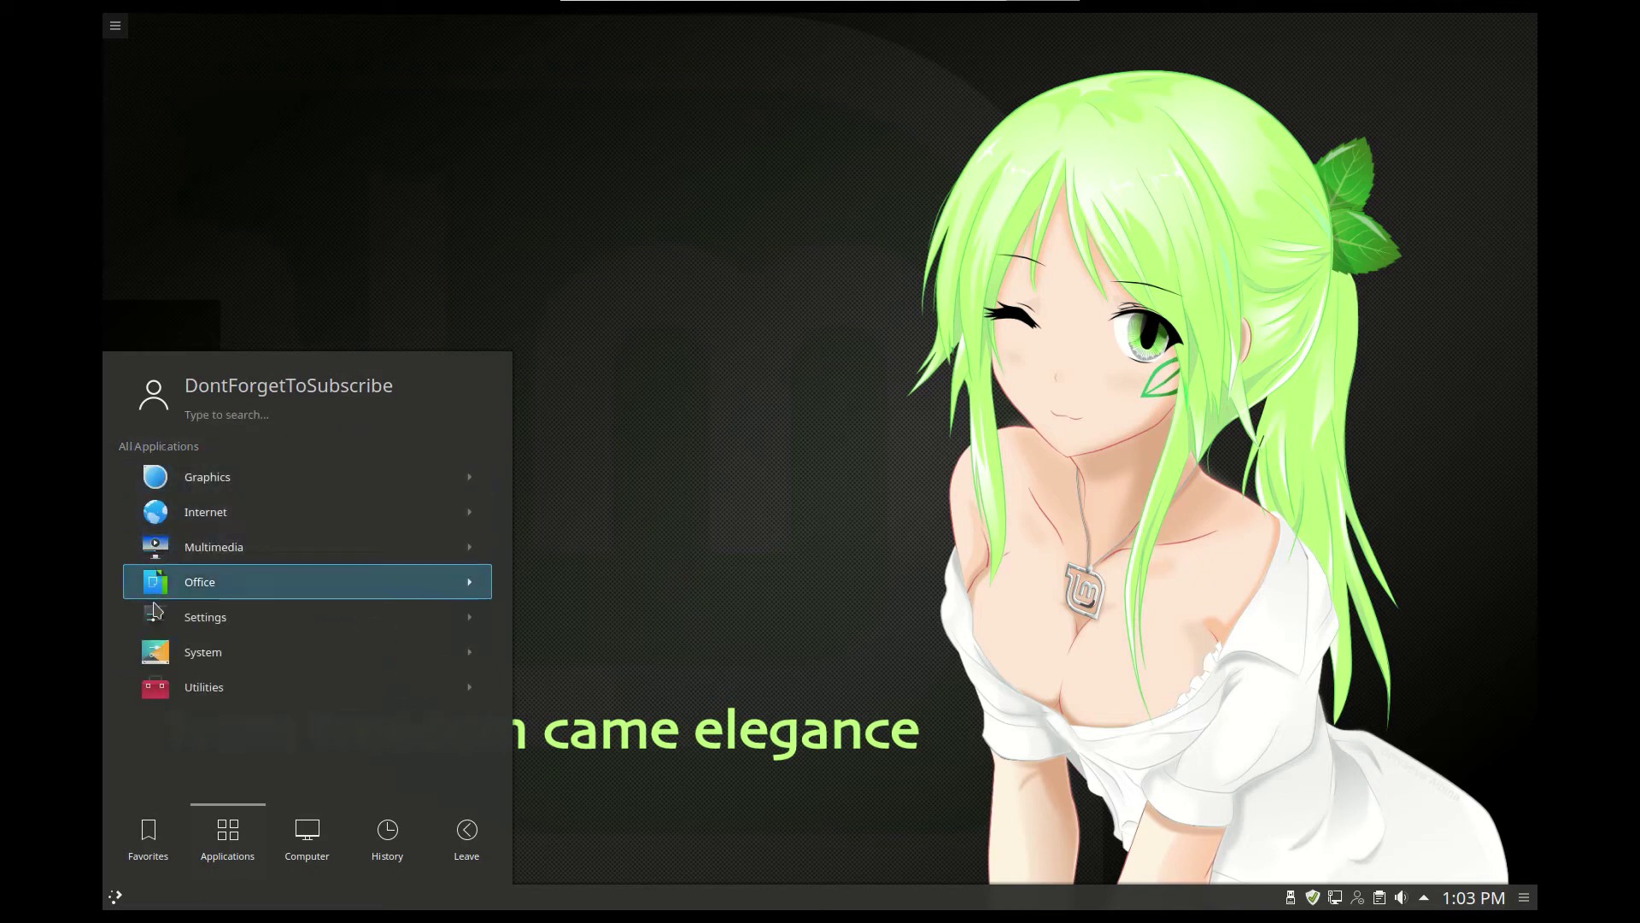
{"action": "left_click", "coordinate": [177, 625]}
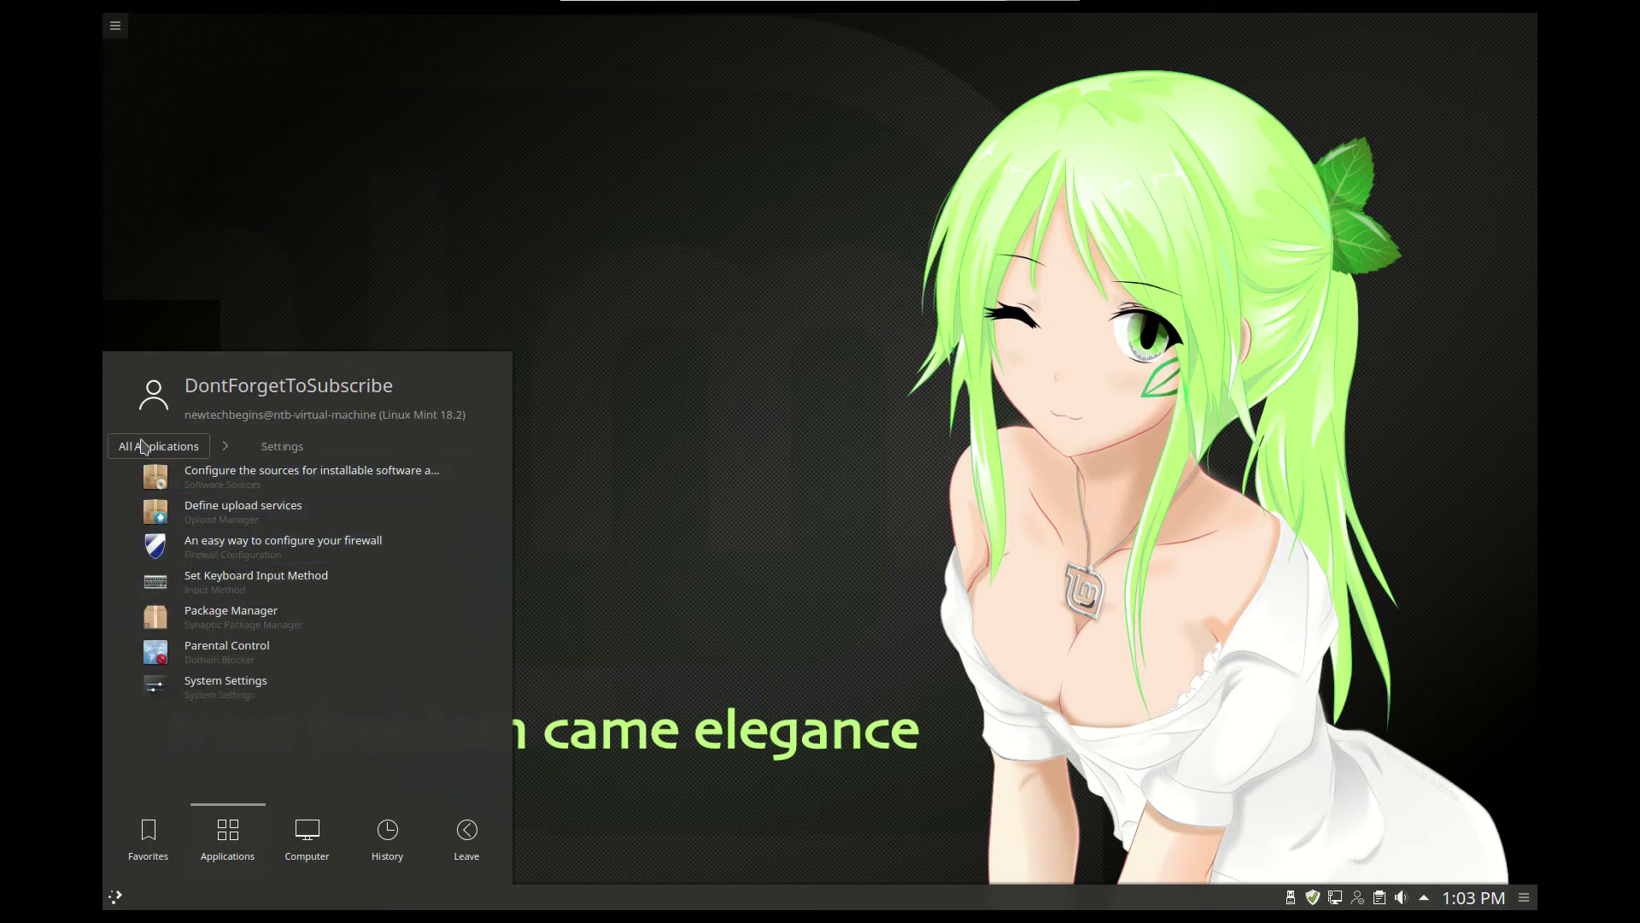
{"action": "key", "text": "Escape"}
Step: Reopen the launcher's System category and scroll down to System Monitor
{"action": "key", "text": "super"}
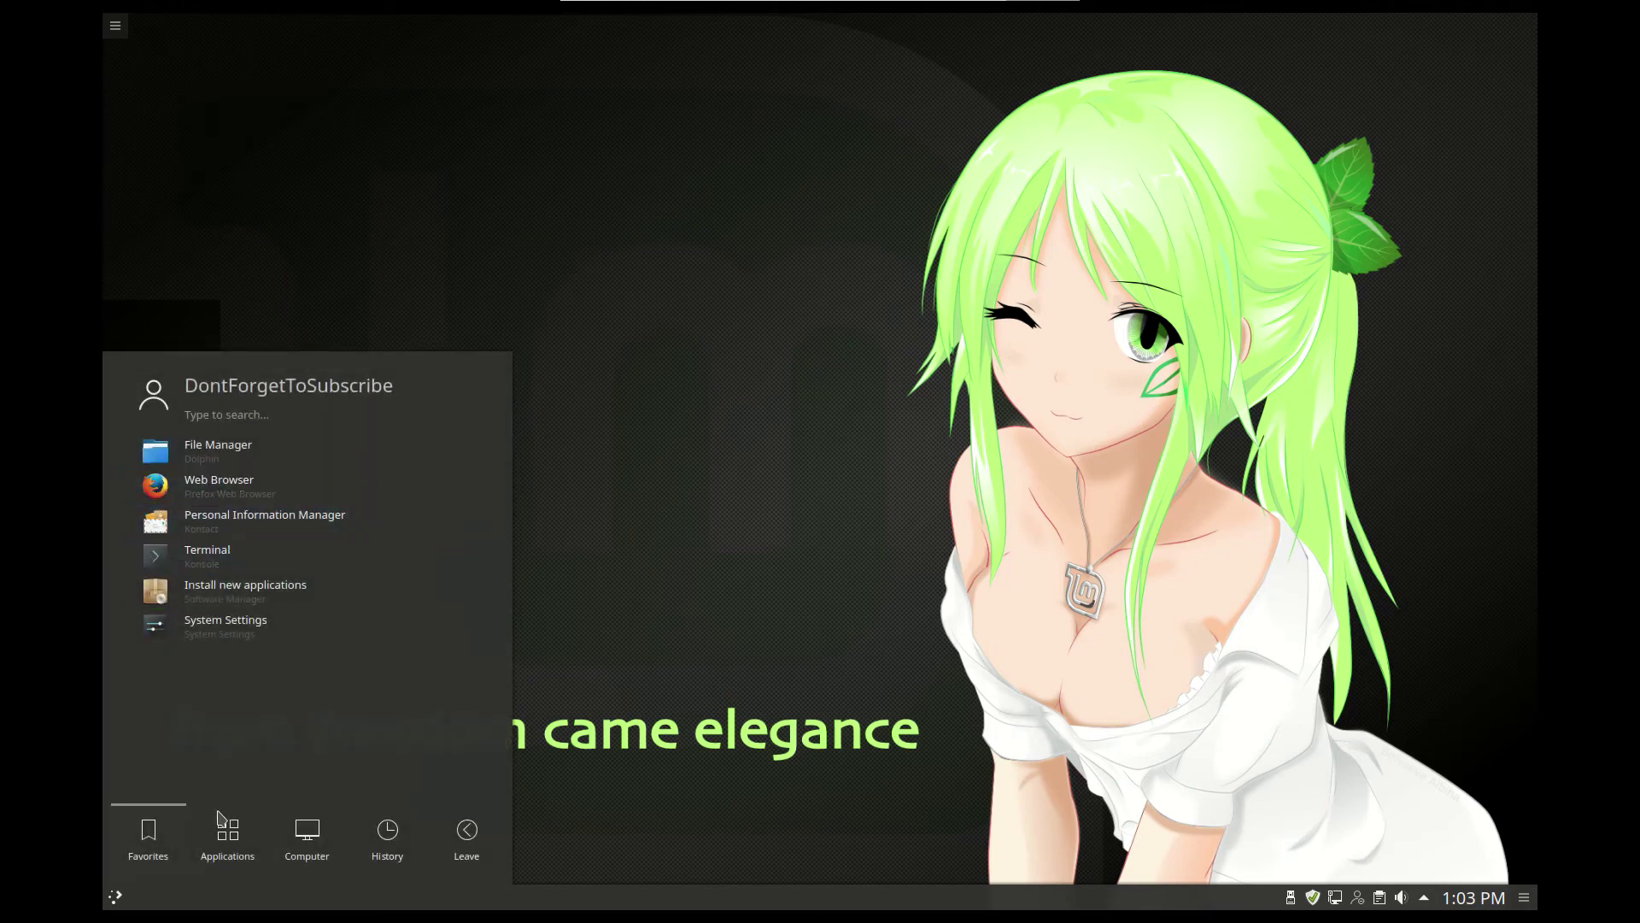
{"action": "left_click", "coordinate": [230, 855]}
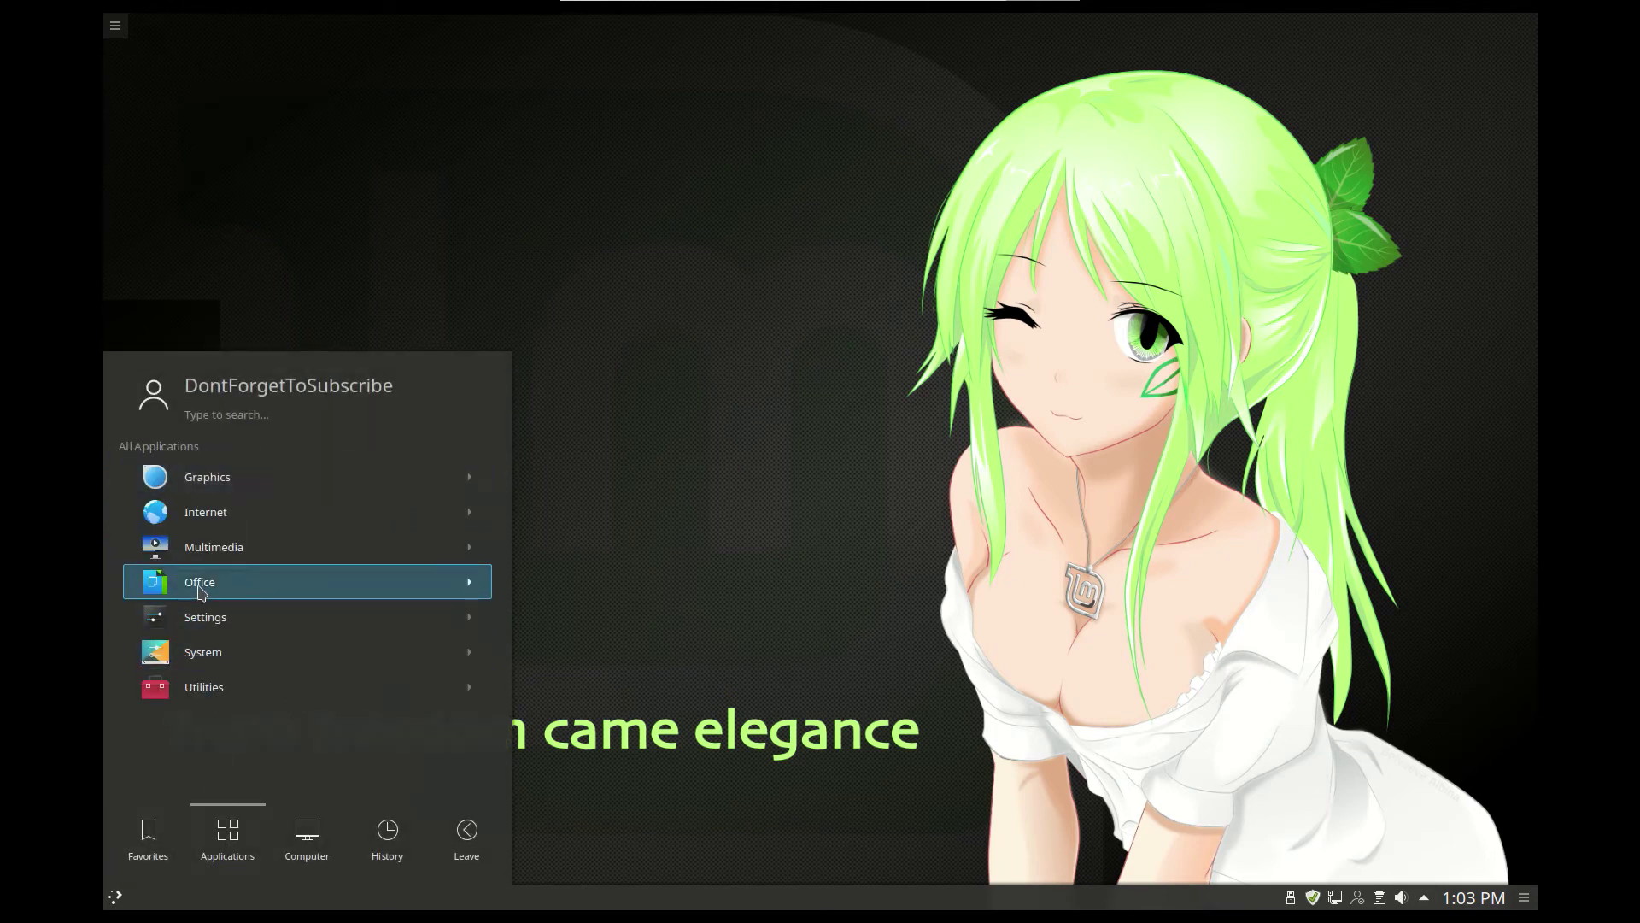
{"action": "left_click", "coordinate": [193, 654]}
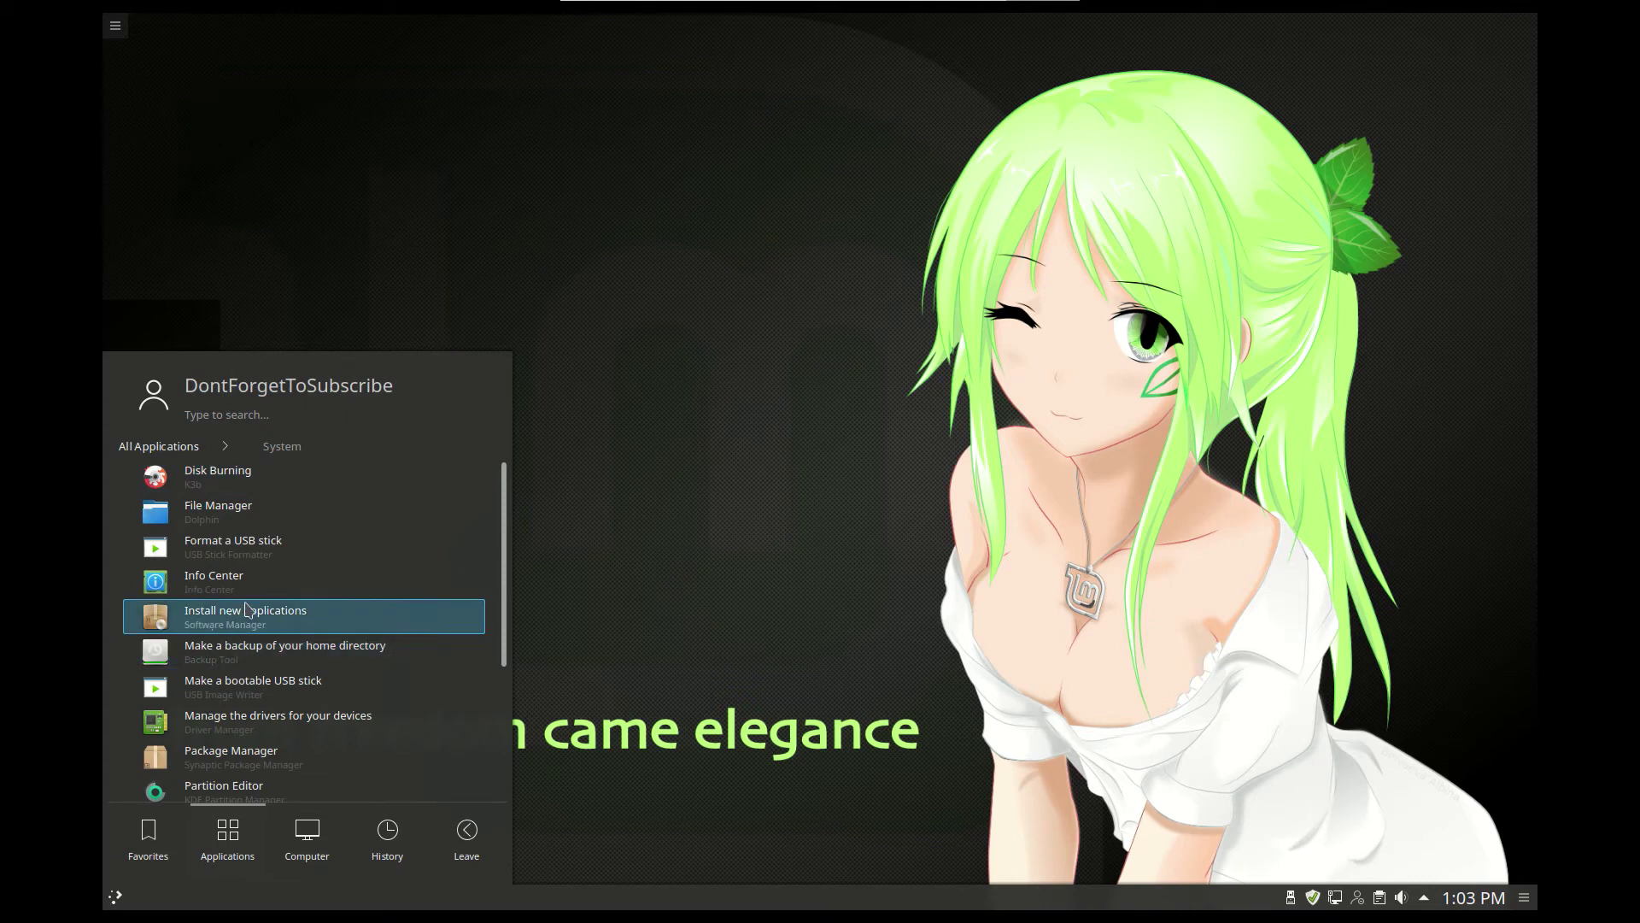
{"action": "scroll", "coordinate": [267, 595], "scroll_direction": "down", "scroll_amount": 2}
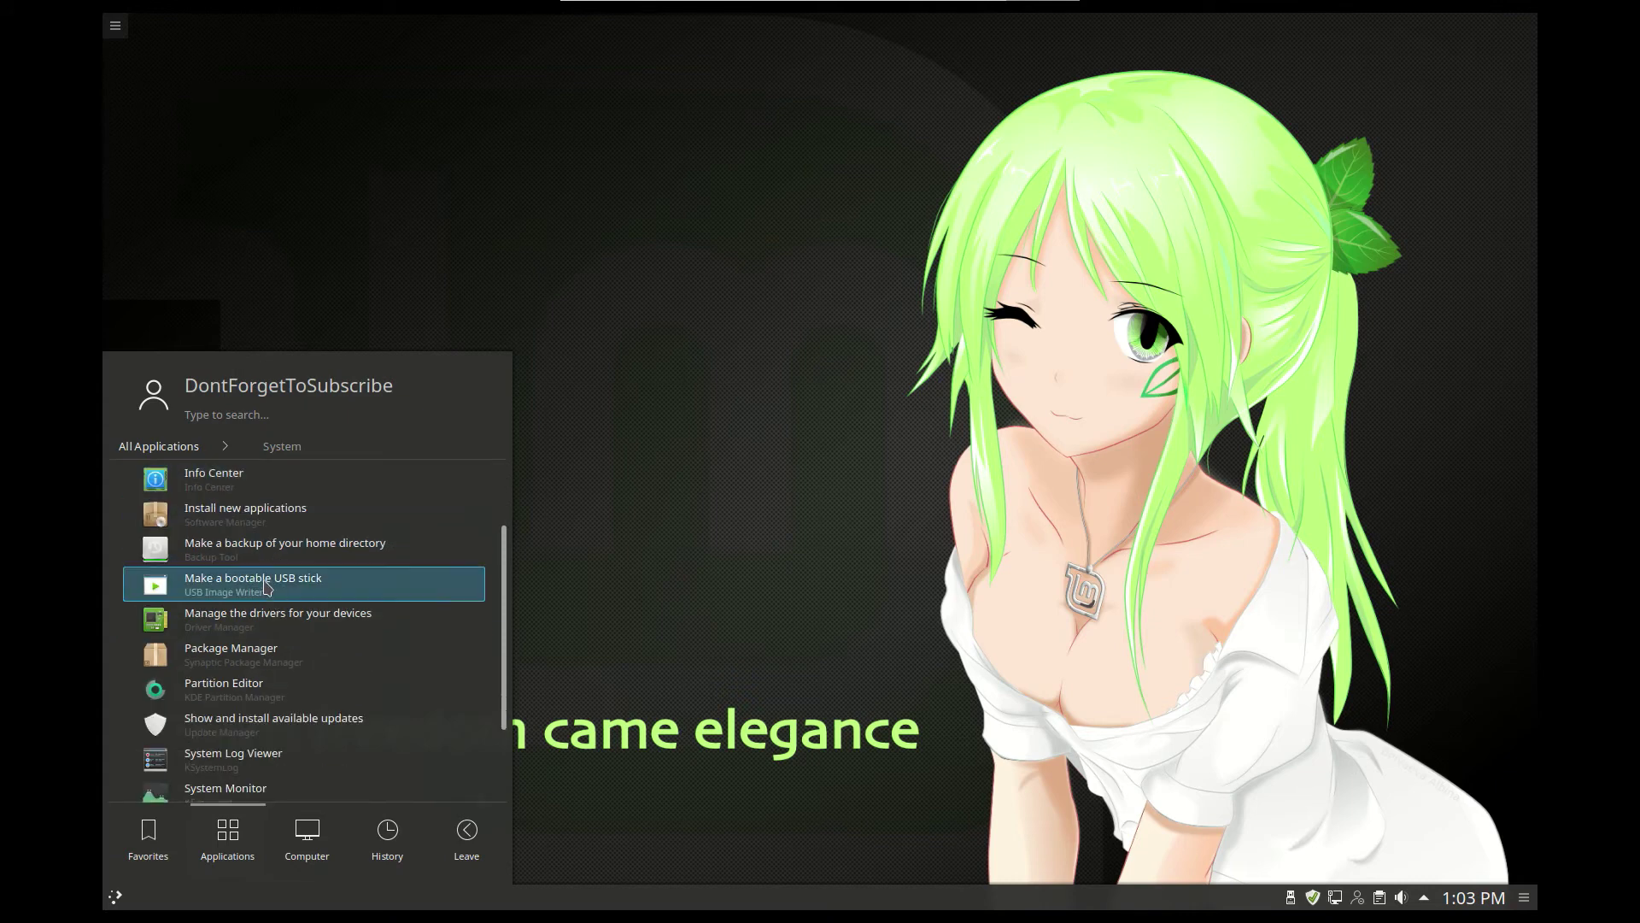
{"action": "scroll", "coordinate": [267, 587], "scroll_direction": "down", "scroll_amount": 2}
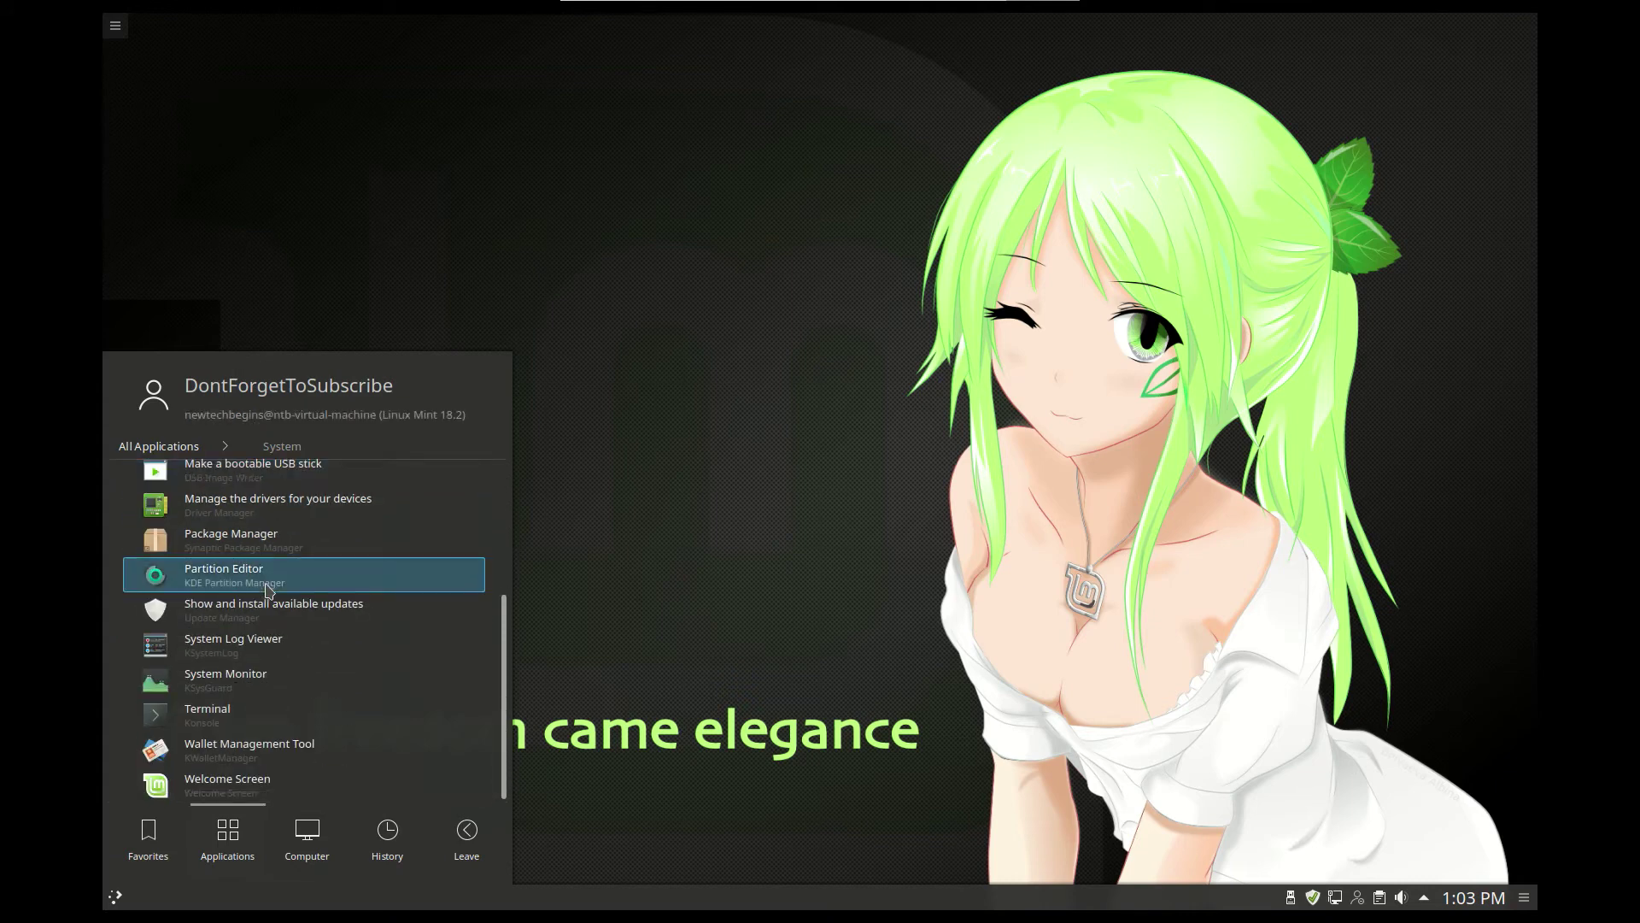
Step: Launch System Monitor, enlarge and reposition its window to list more processes, then close it
{"action": "left_click", "coordinate": [268, 681]}
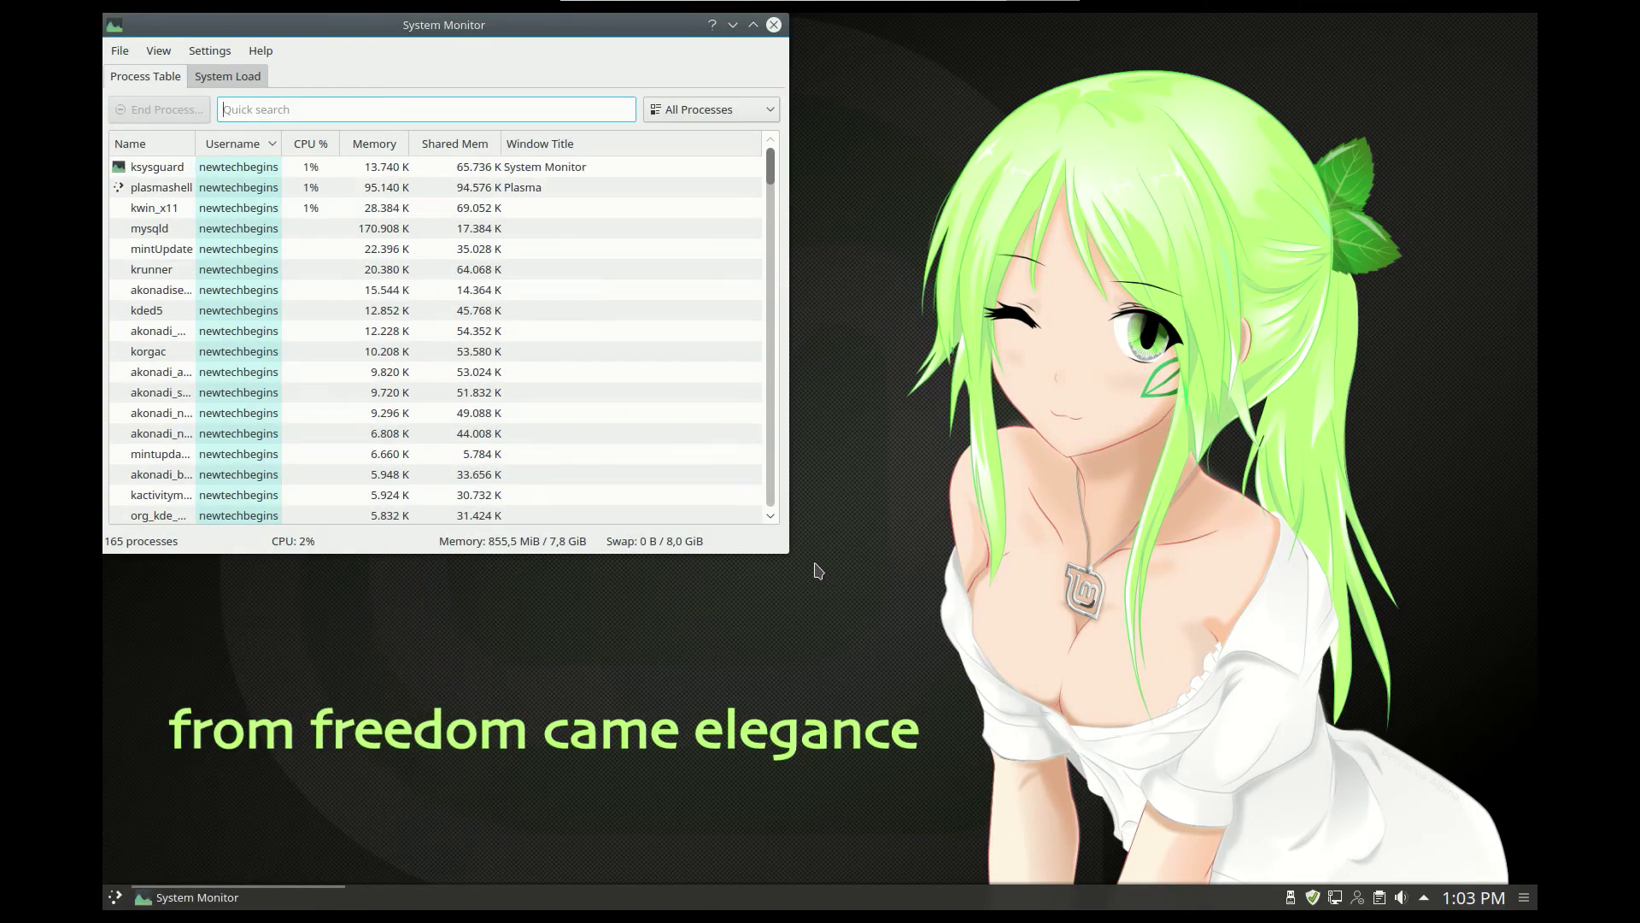
{"action": "left_click_drag", "start_coordinate": [783, 543], "coordinate": [875, 670]}
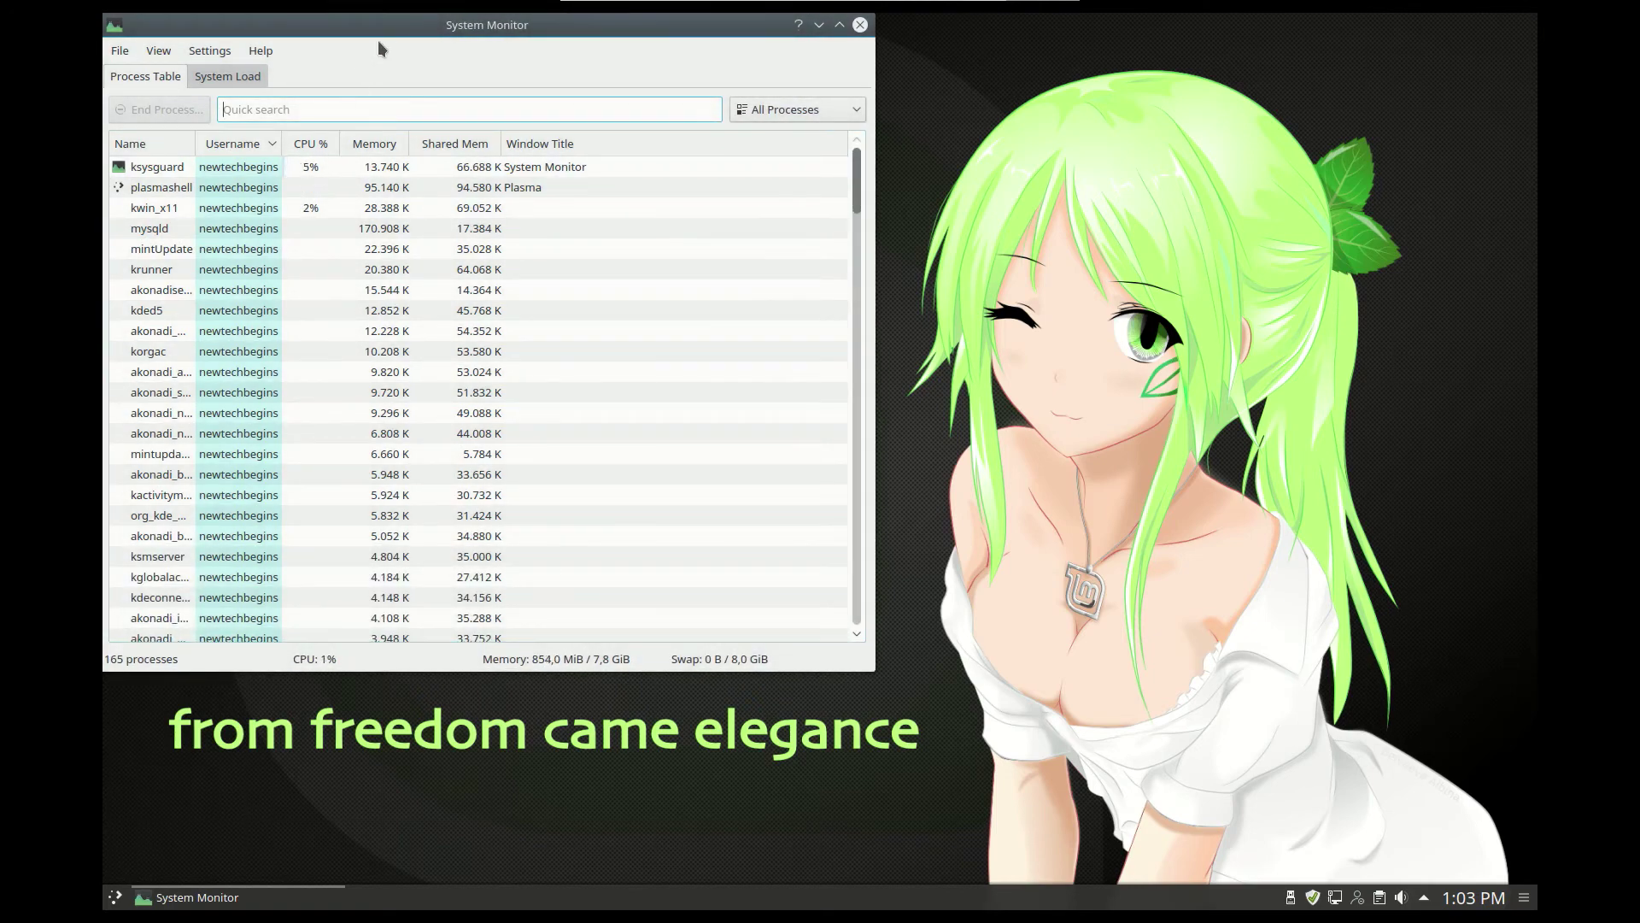
{"action": "mouse_move", "coordinate": [387, 32]}
{"action": "left_mouse_down"}
{"action": "mouse_move", "coordinate": [430, 43]}
{"action": "mouse_move", "coordinate": [412, 46]}
{"action": "left_mouse_up"}
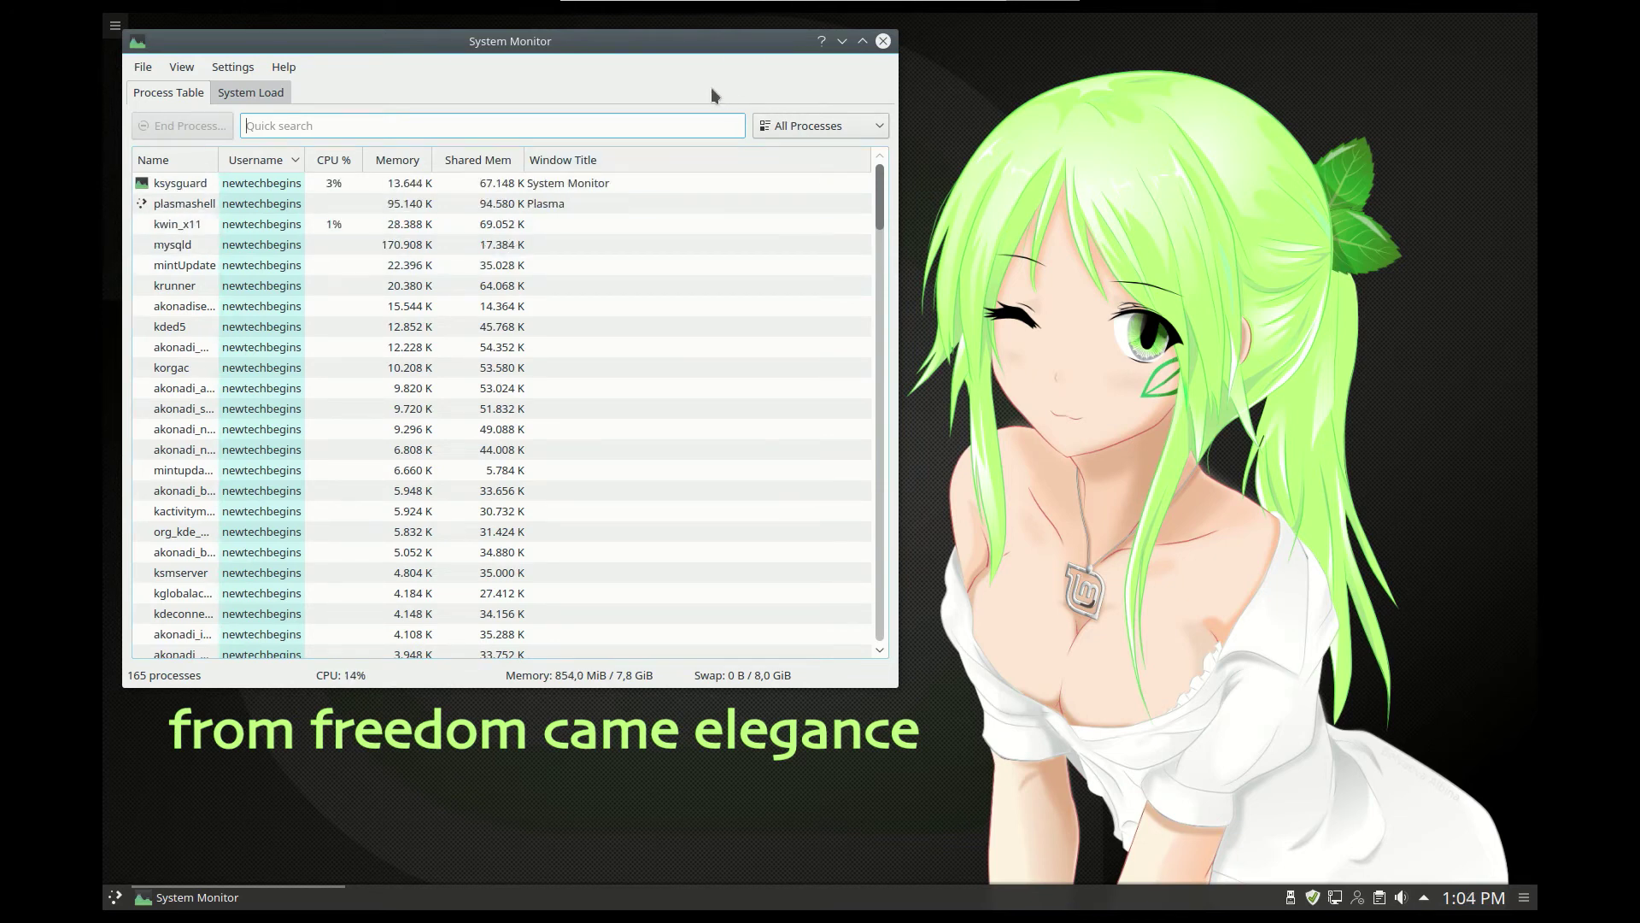
{"action": "left_click", "coordinate": [883, 42]}
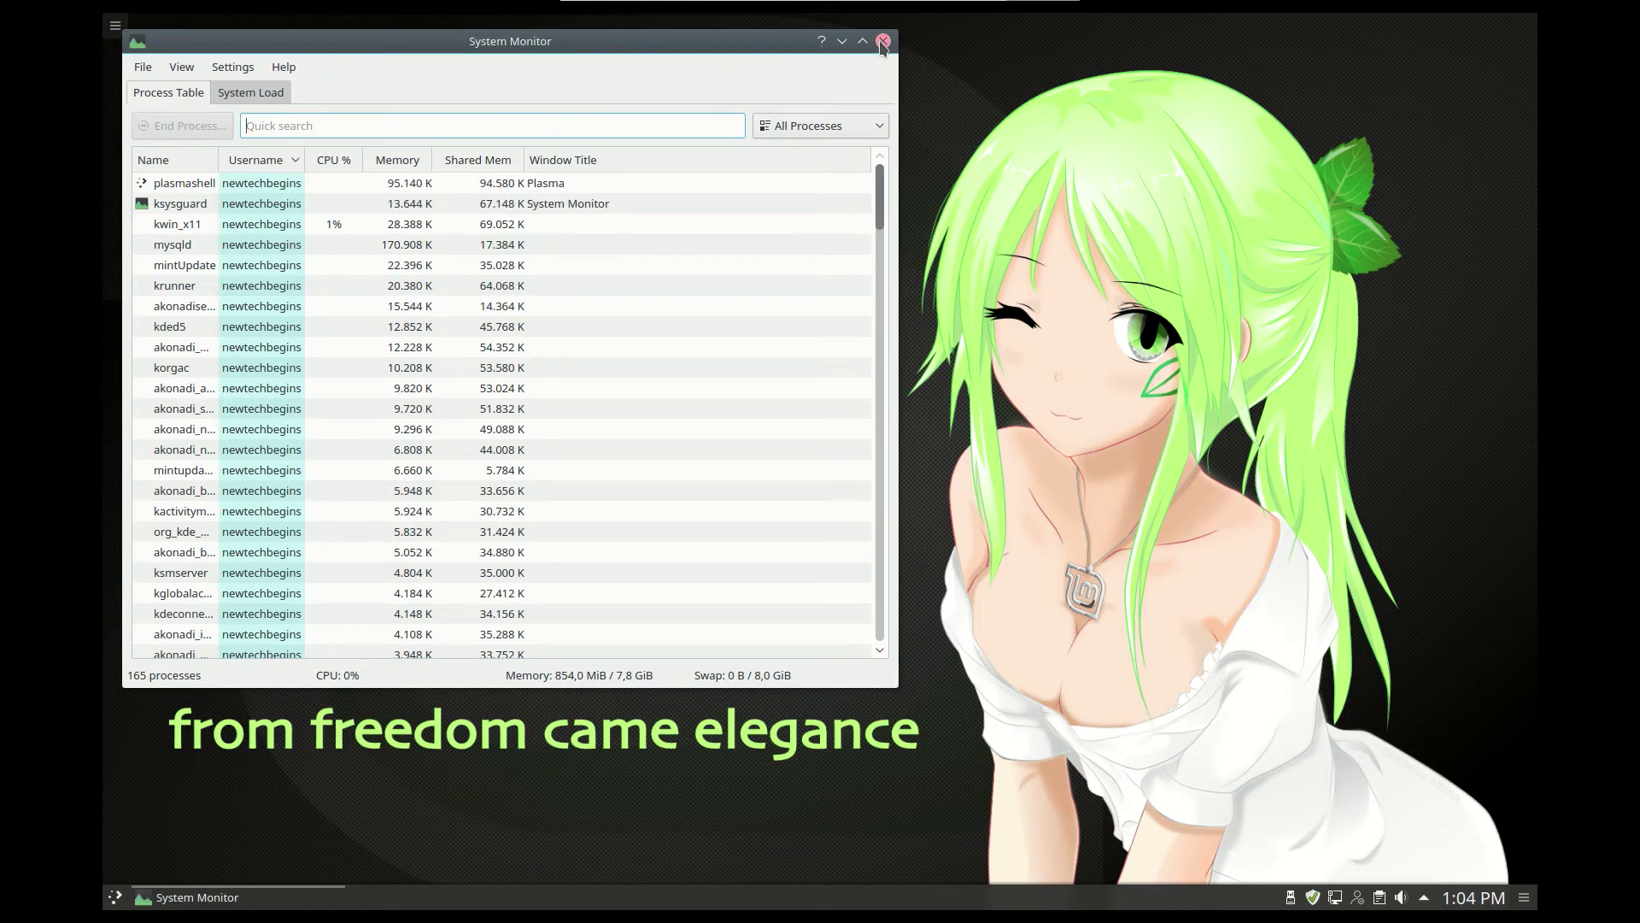
Step: In Kickoff, view the Applications, Computer, History and Leave tabs, then choose reboot
{"action": "key", "text": "super"}
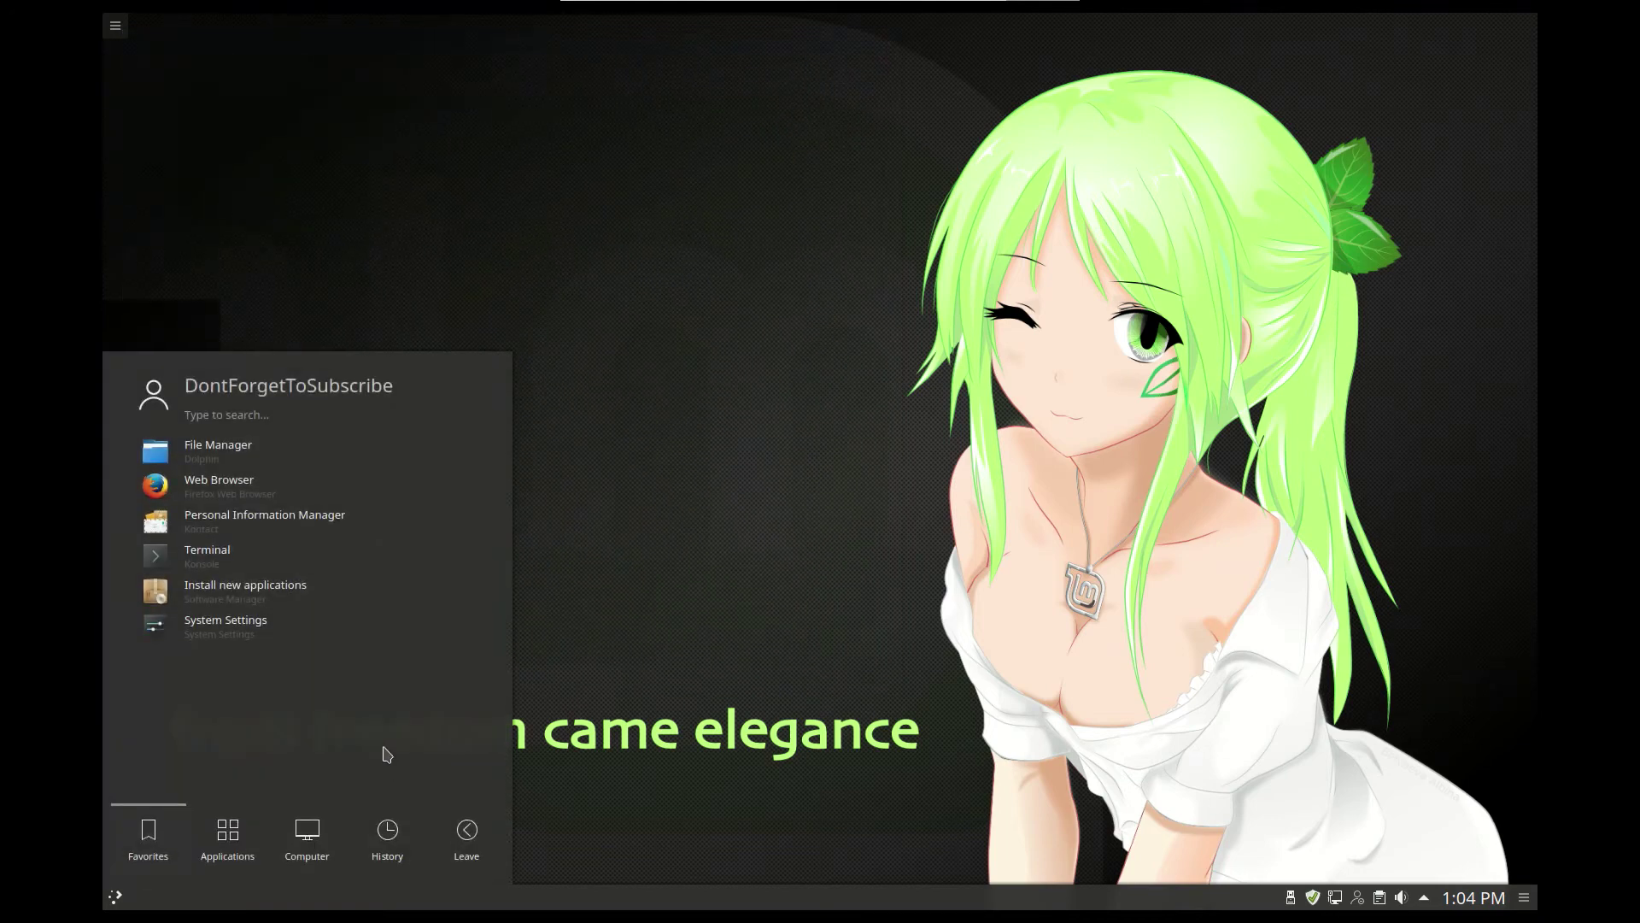
{"action": "left_click", "coordinate": [228, 835]}
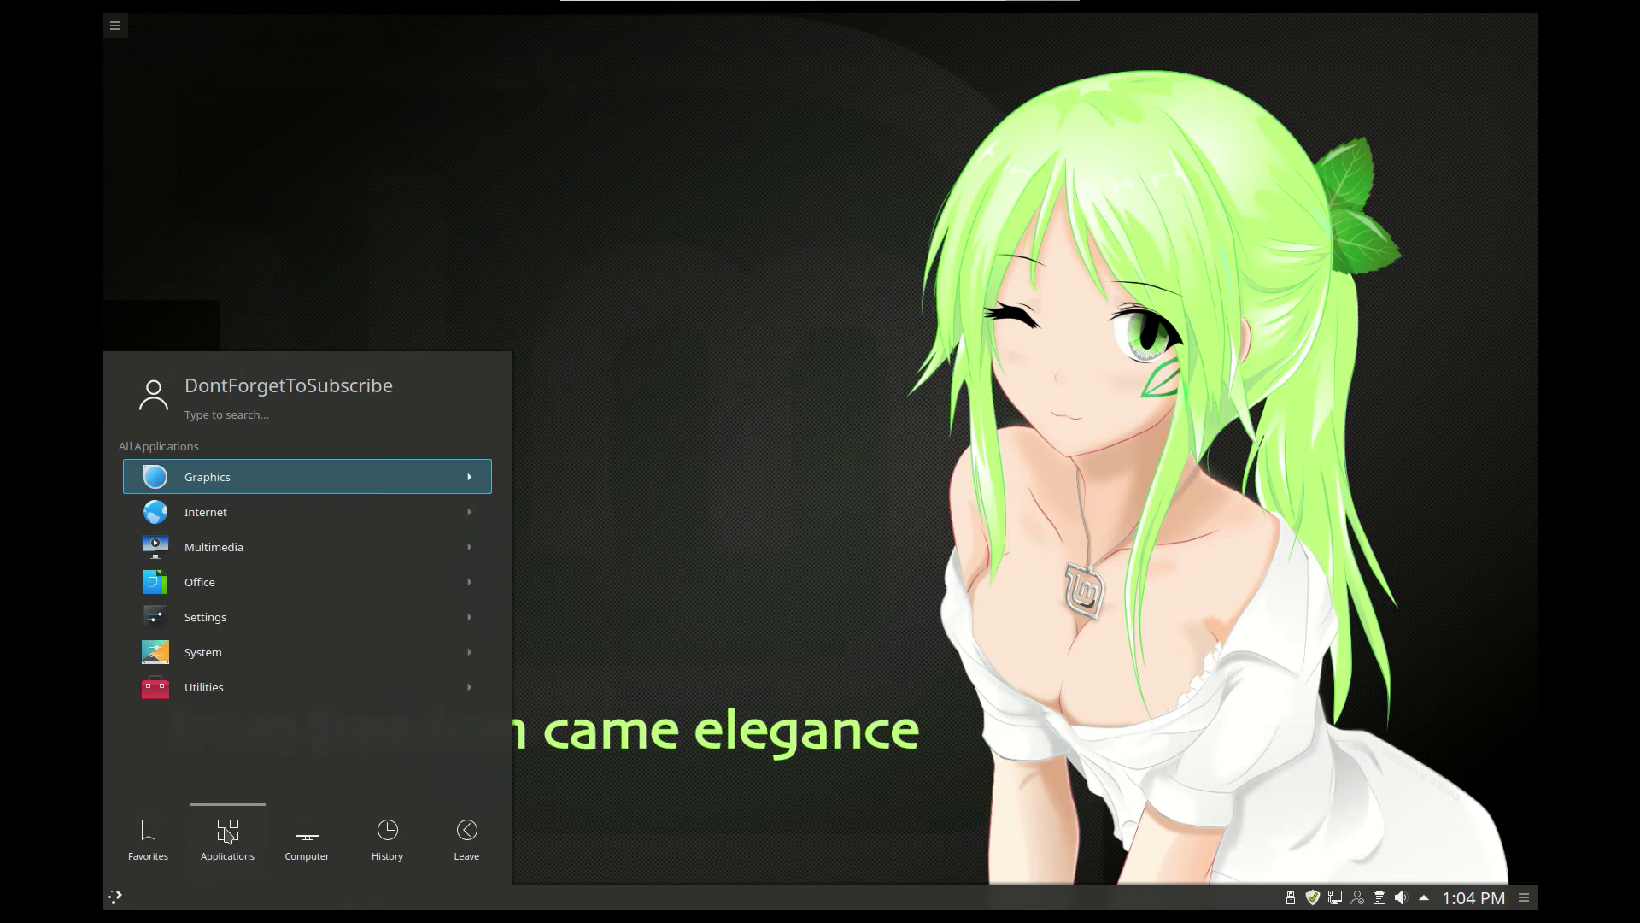
{"action": "left_click", "coordinate": [298, 851]}
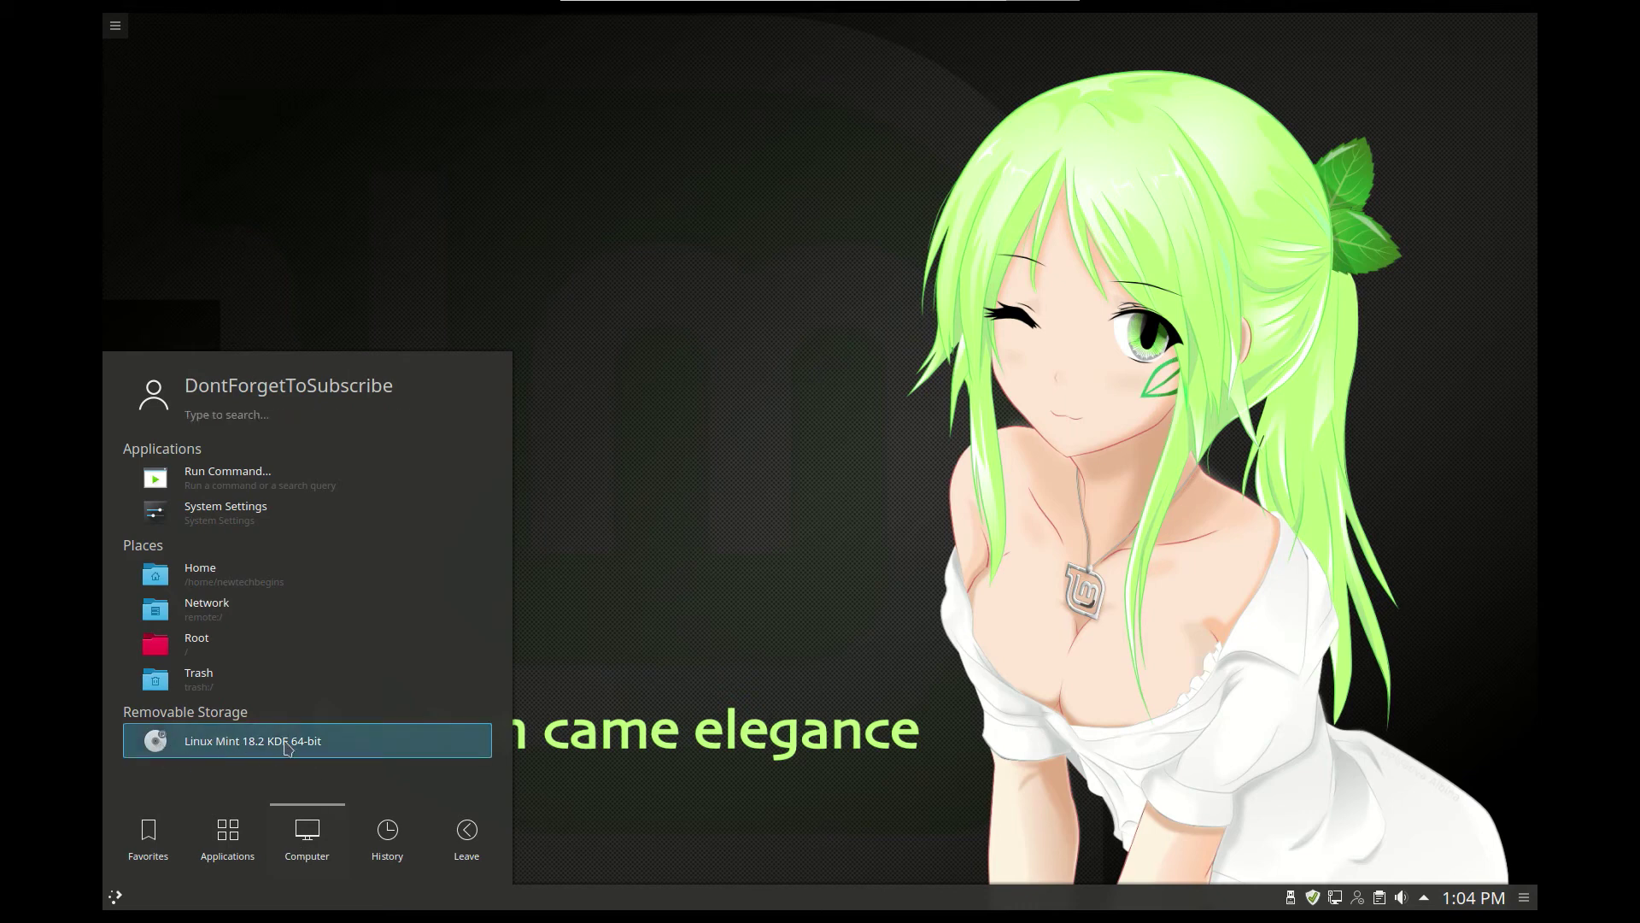
{"action": "left_click", "coordinate": [386, 846]}
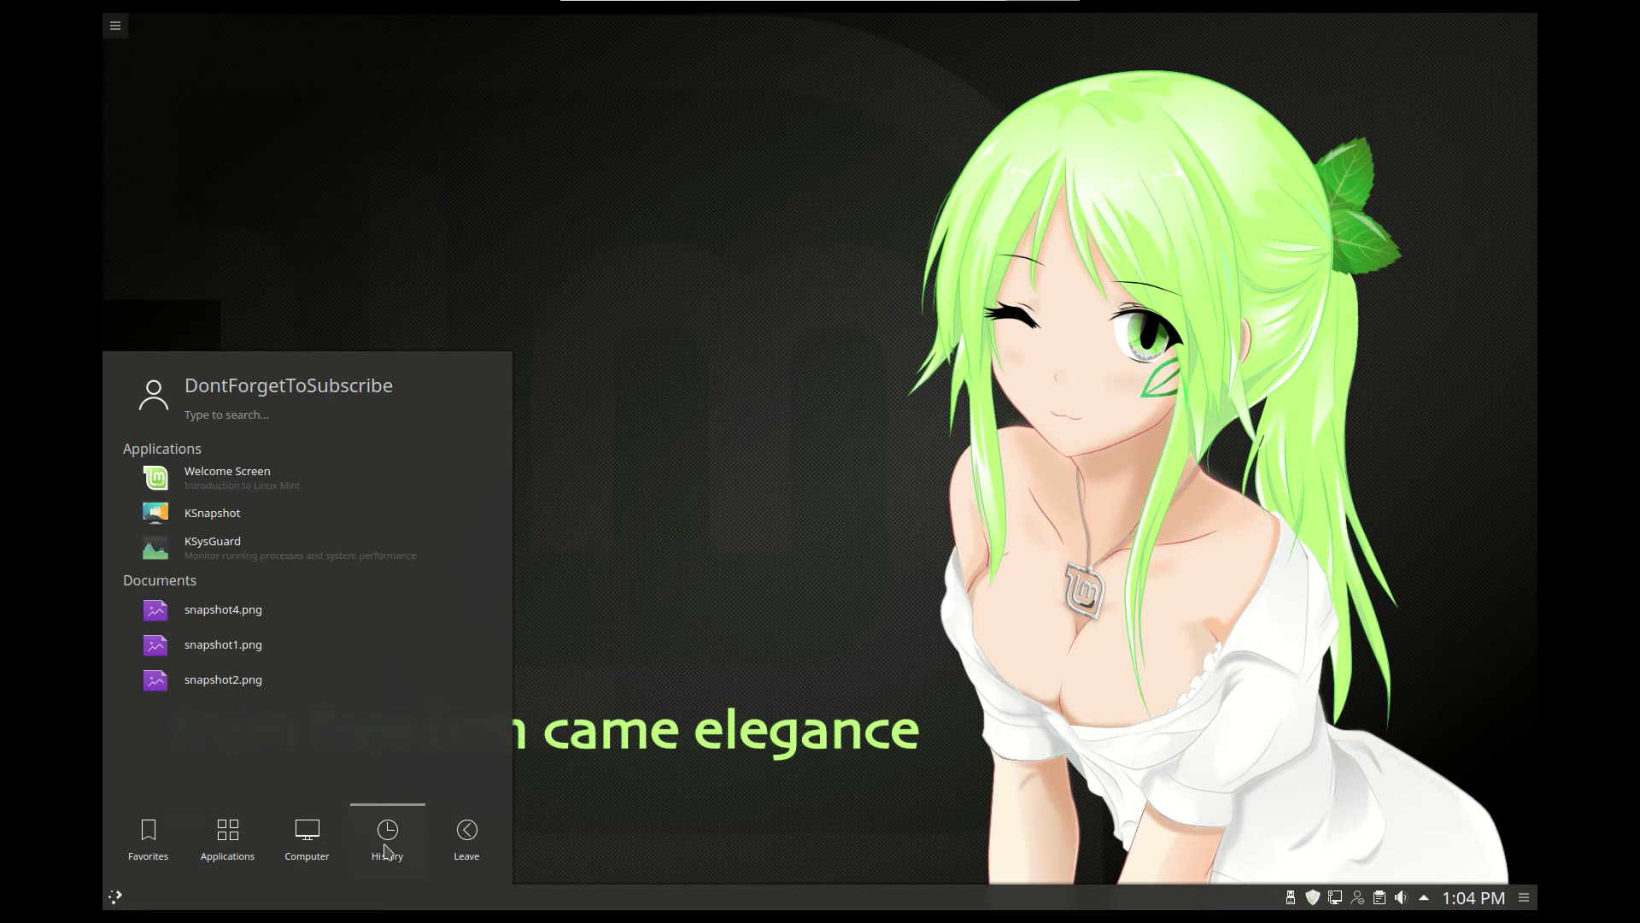
{"action": "left_click", "coordinate": [462, 850]}
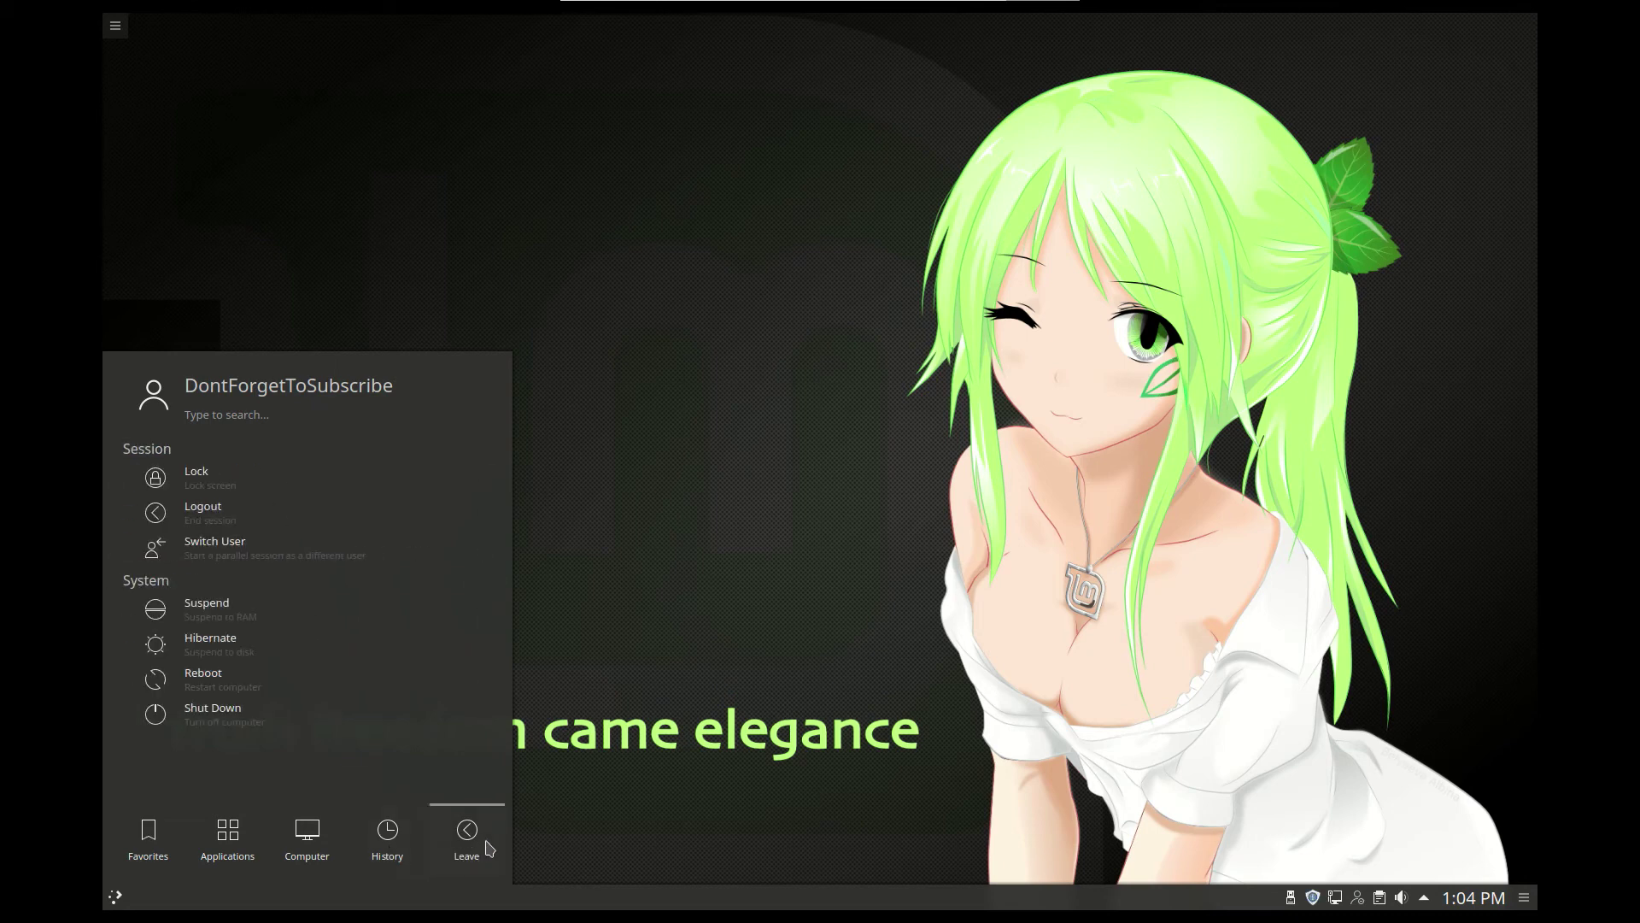
{"action": "left_click", "coordinate": [253, 692]}
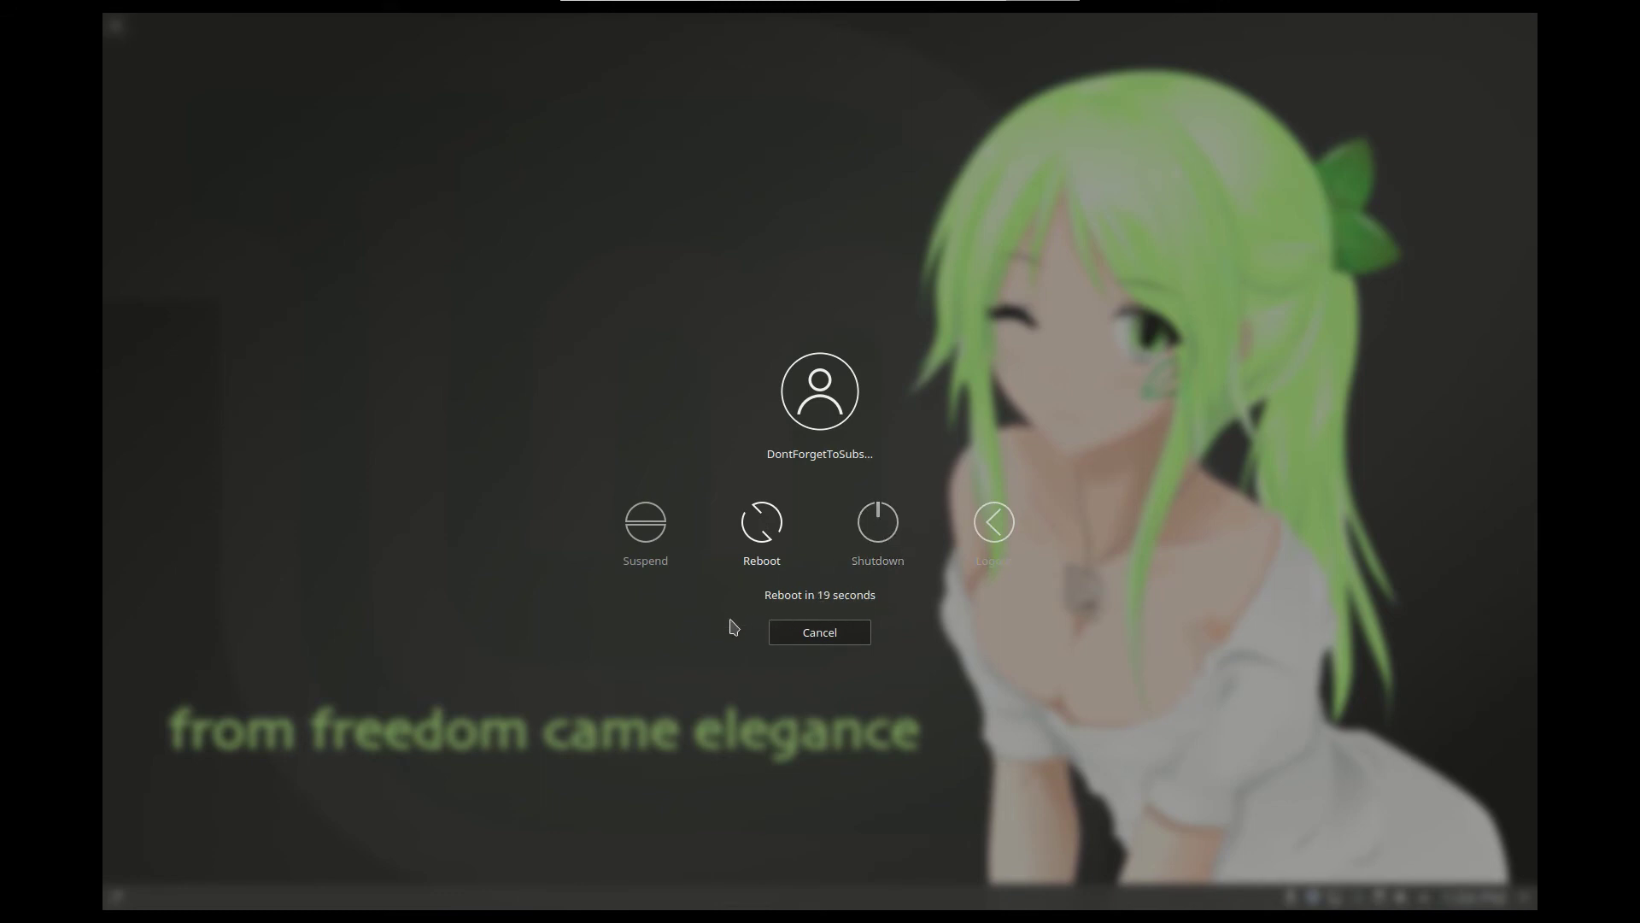
Step: Cancel the pending reboot countdown in the logout dialog
{"action": "left_click", "coordinate": [851, 633]}
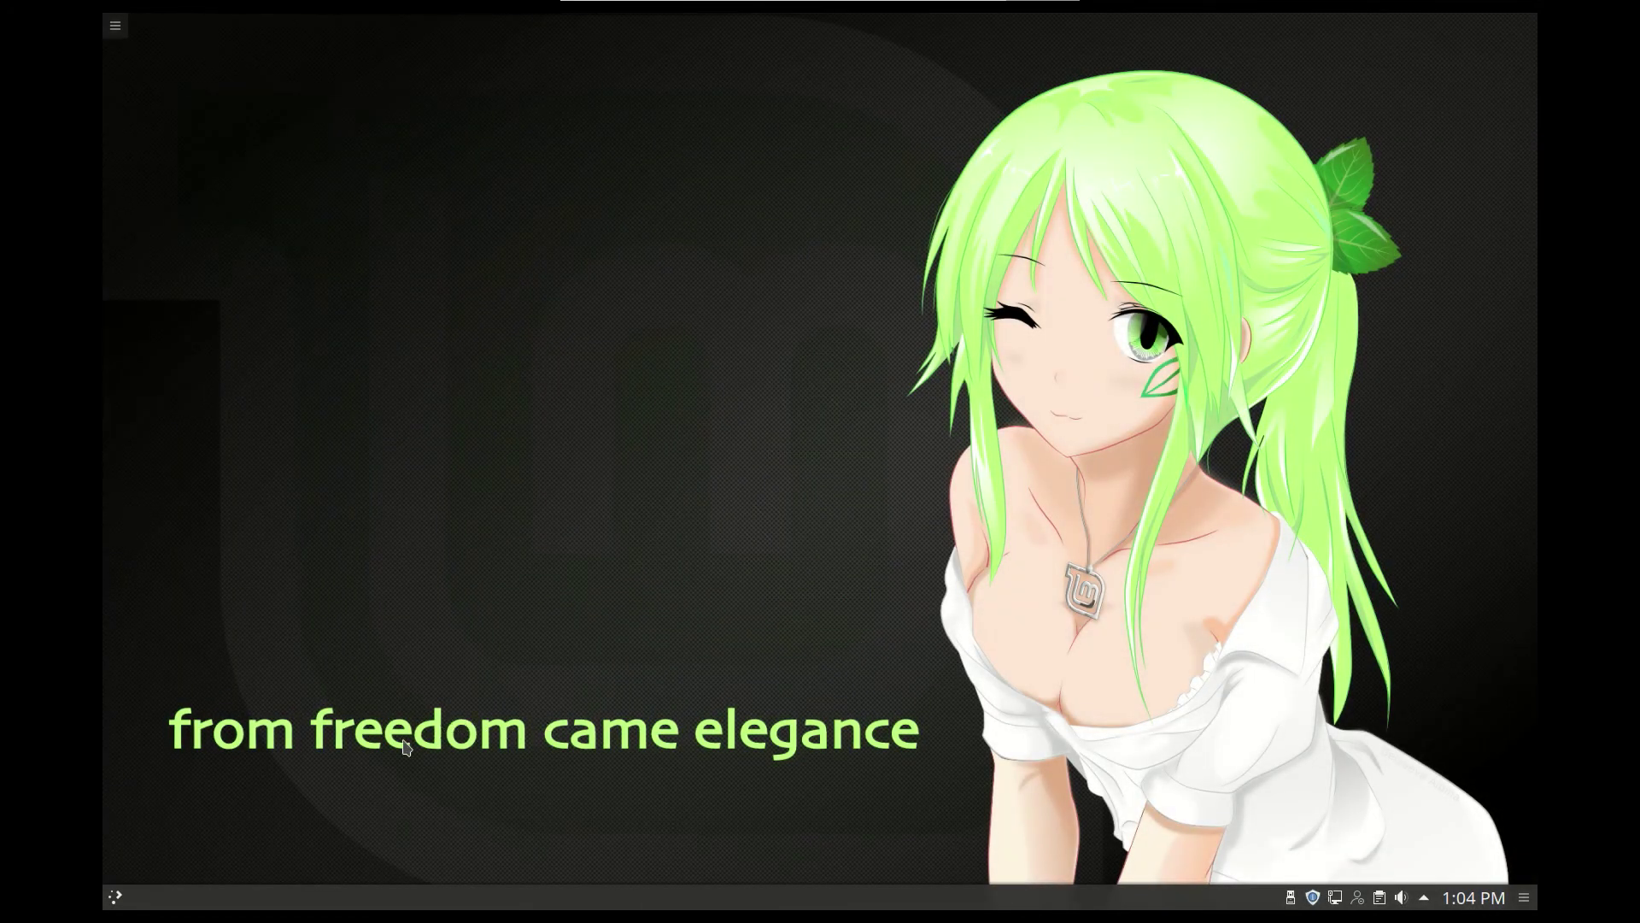
{"action": "key", "text": "super"}
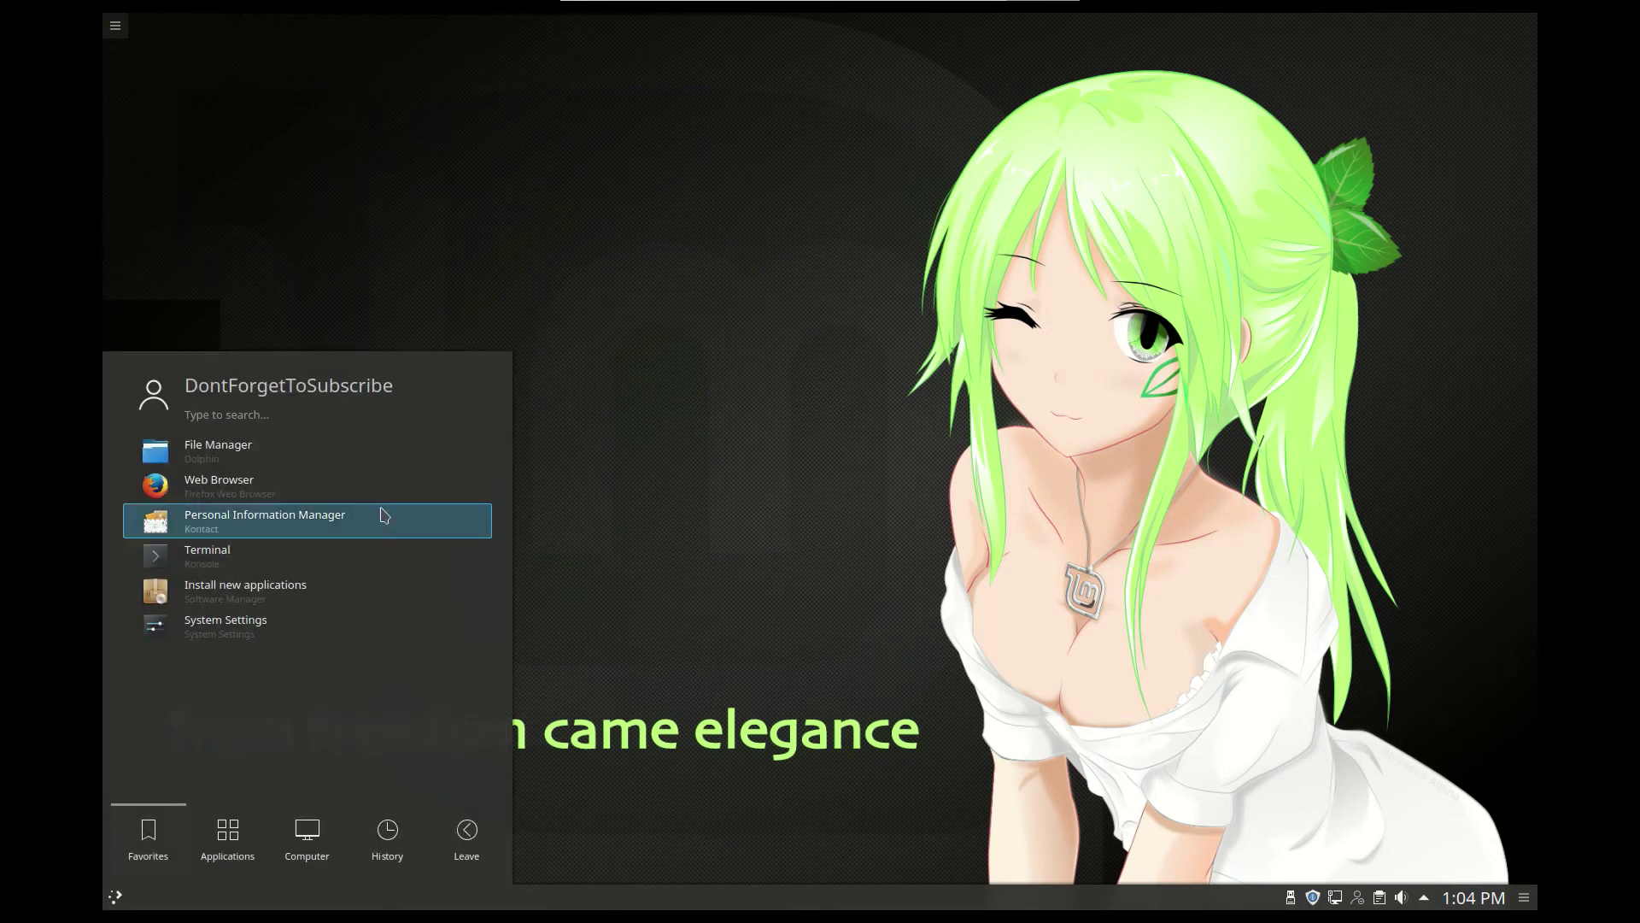
{"action": "left_click", "coordinate": [128, 31]}
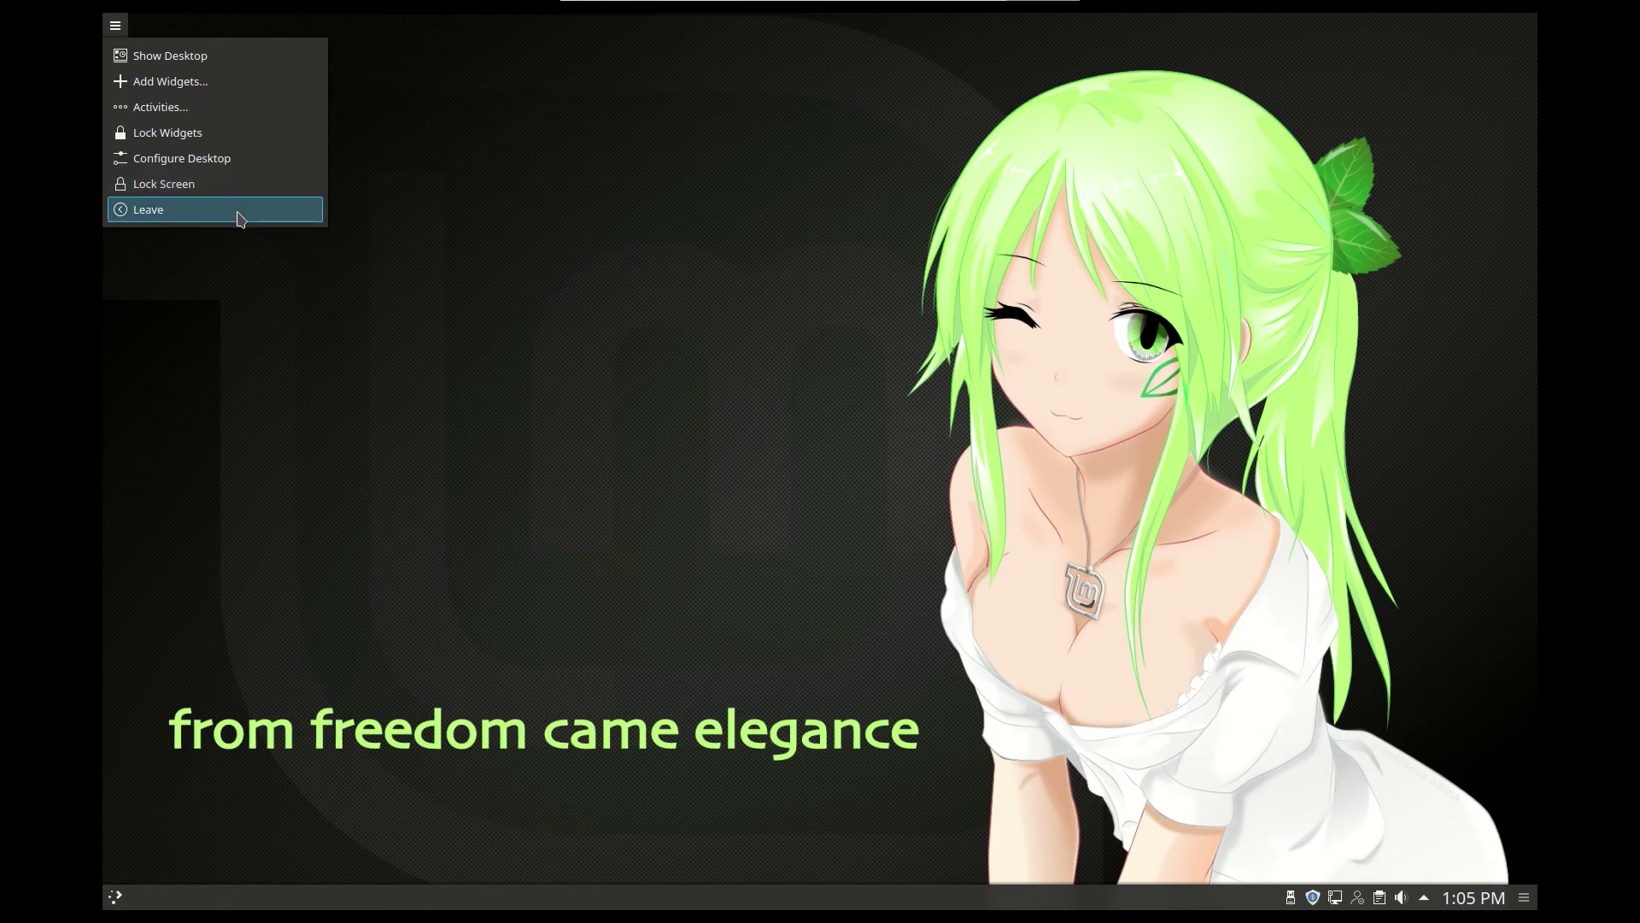
{"action": "left_click", "coordinate": [773, 389]}
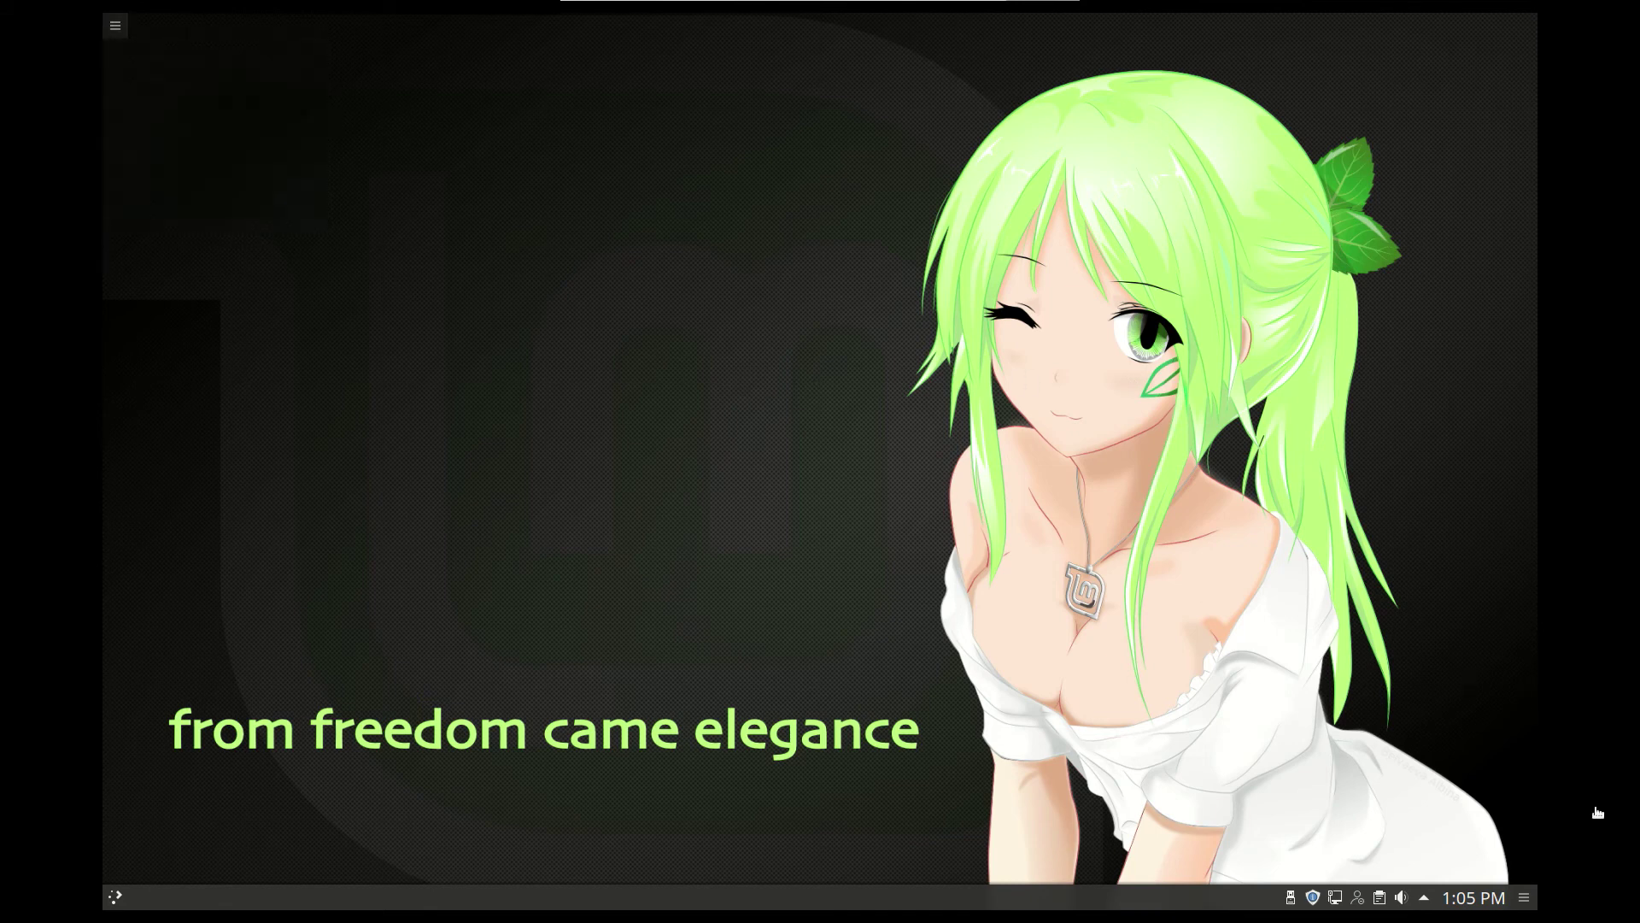
{"action": "left_click", "coordinate": [1525, 900]}
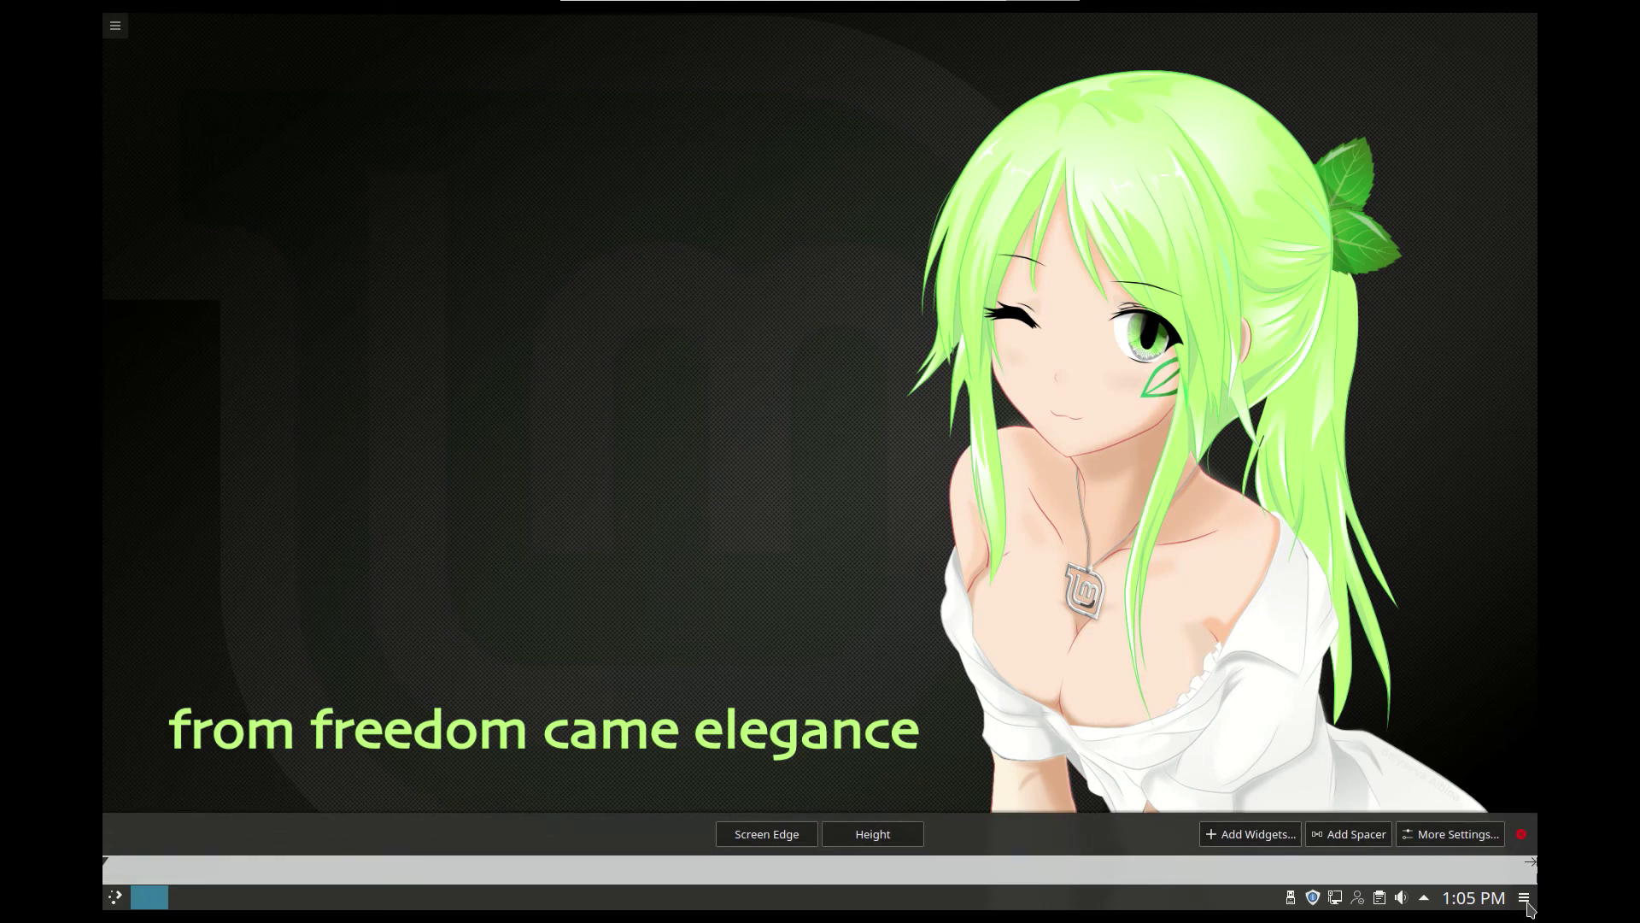
{"action": "left_click", "coordinate": [1464, 837]}
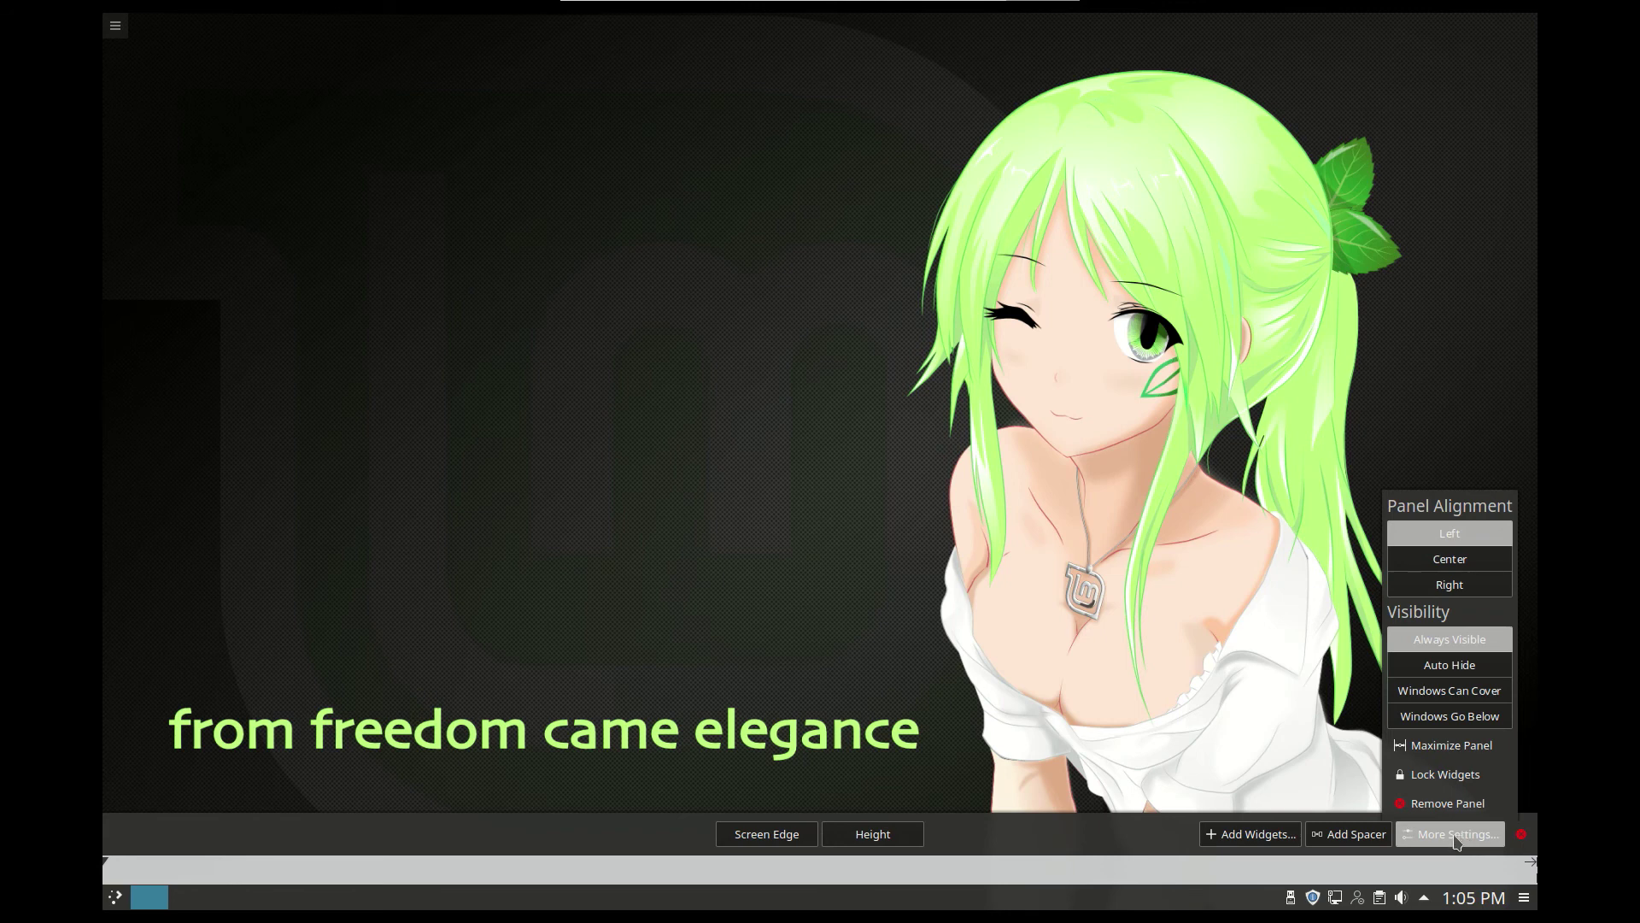
{"action": "mouse_move", "coordinate": [1269, 893]}
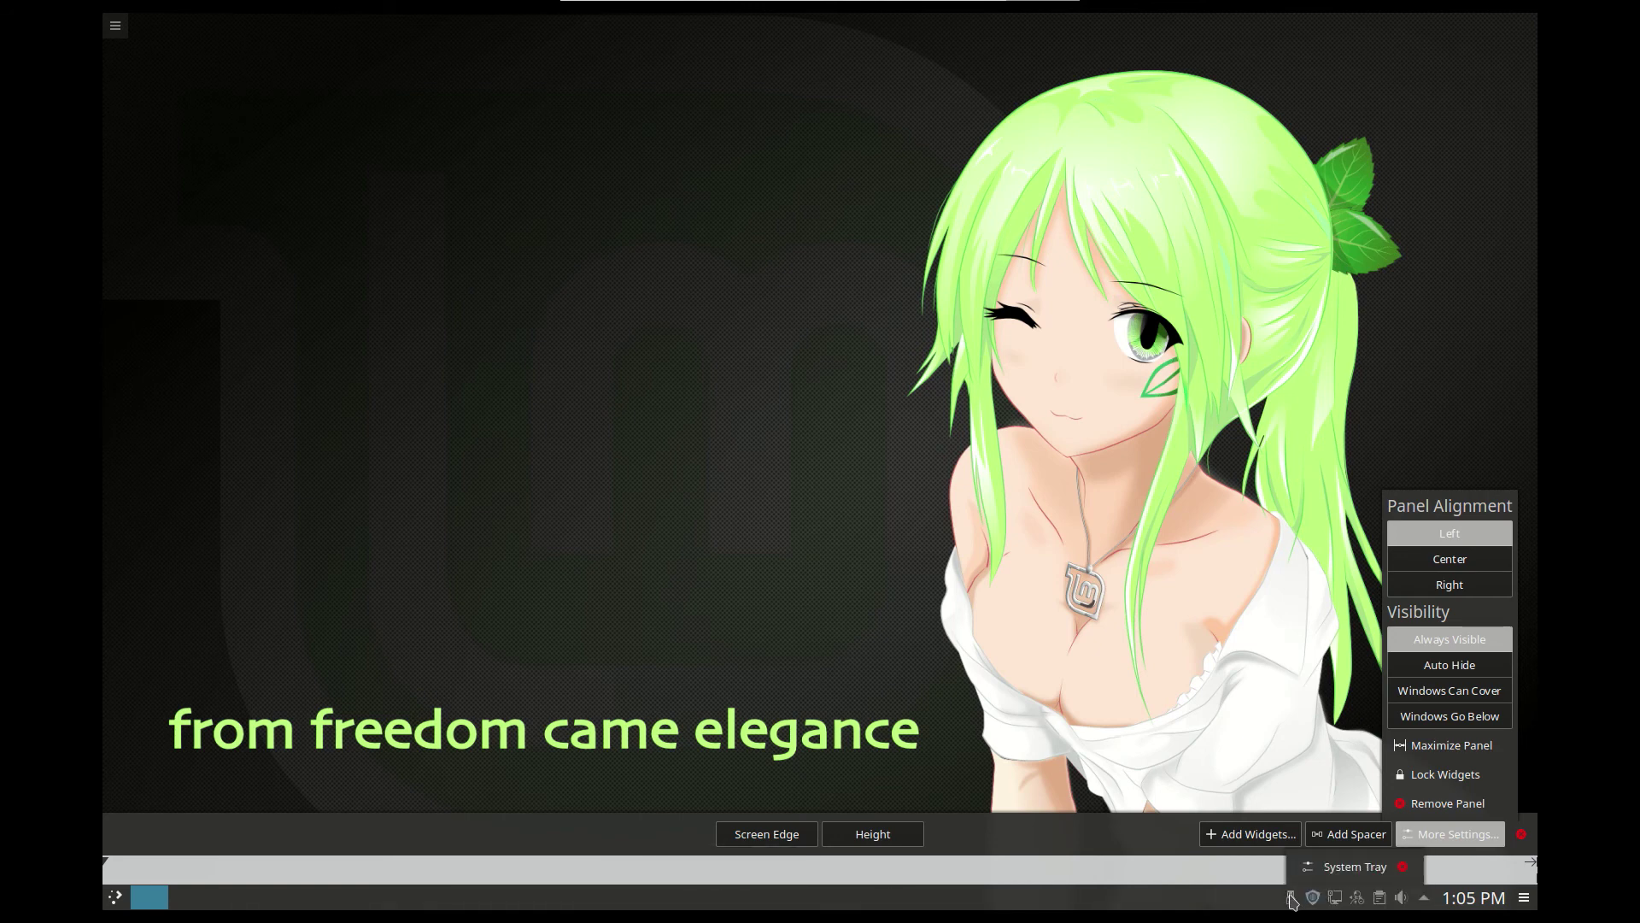
{"action": "left_click", "coordinate": [1162, 799]}
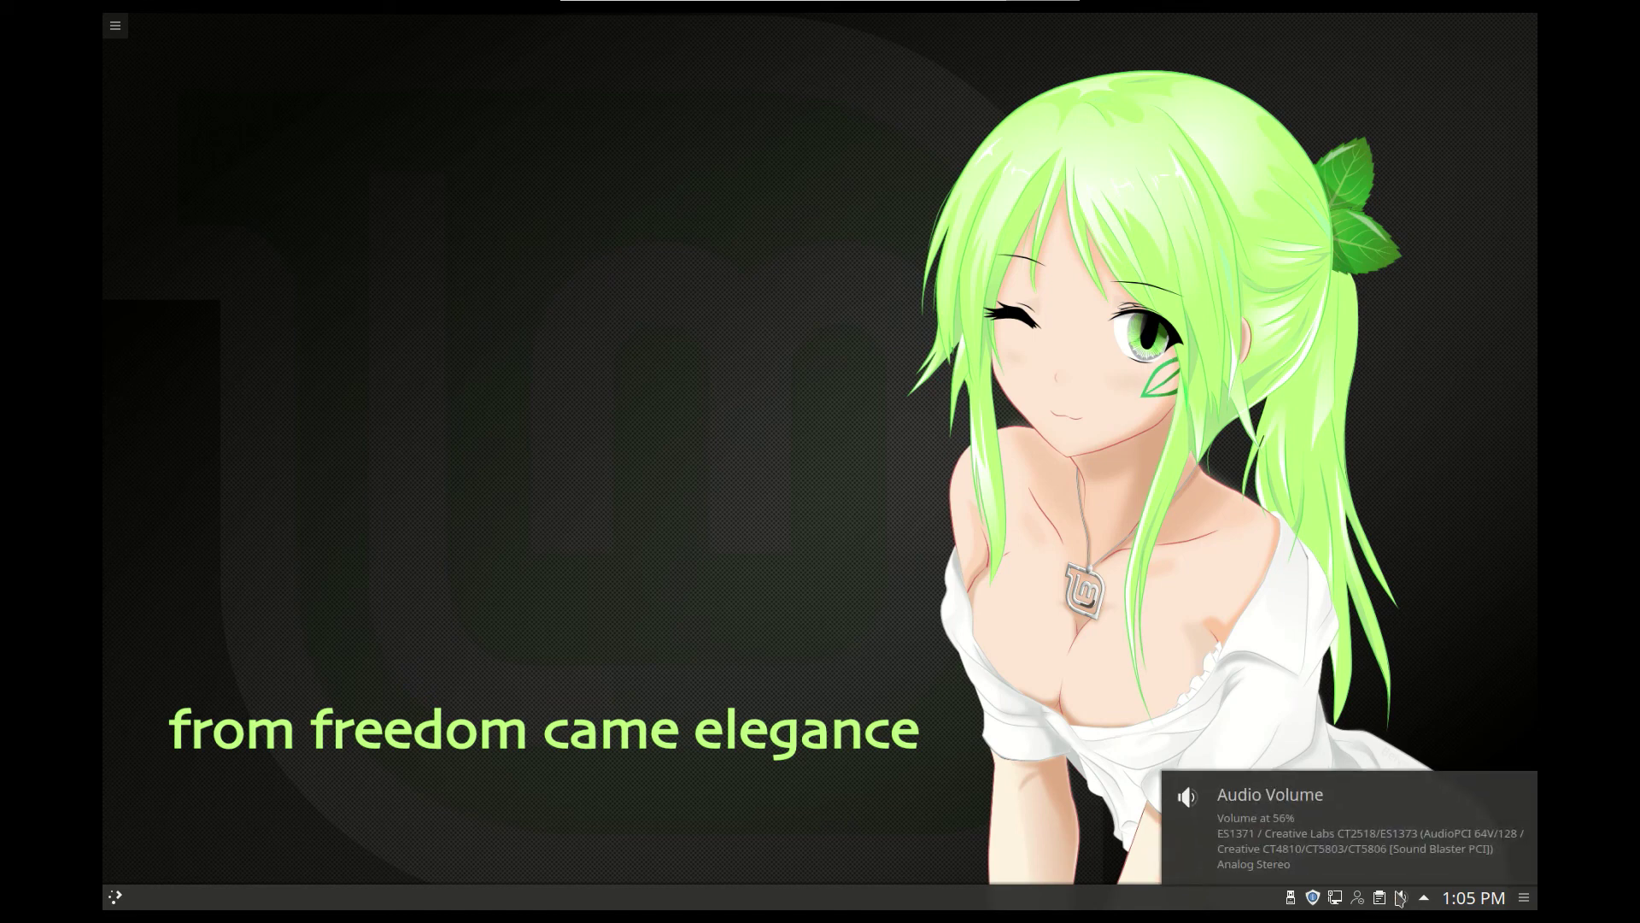
Step: Look over the hidden system tray items, dismiss their popup, and reopen the Kickoff launcher
{"action": "left_click", "coordinate": [1423, 897]}
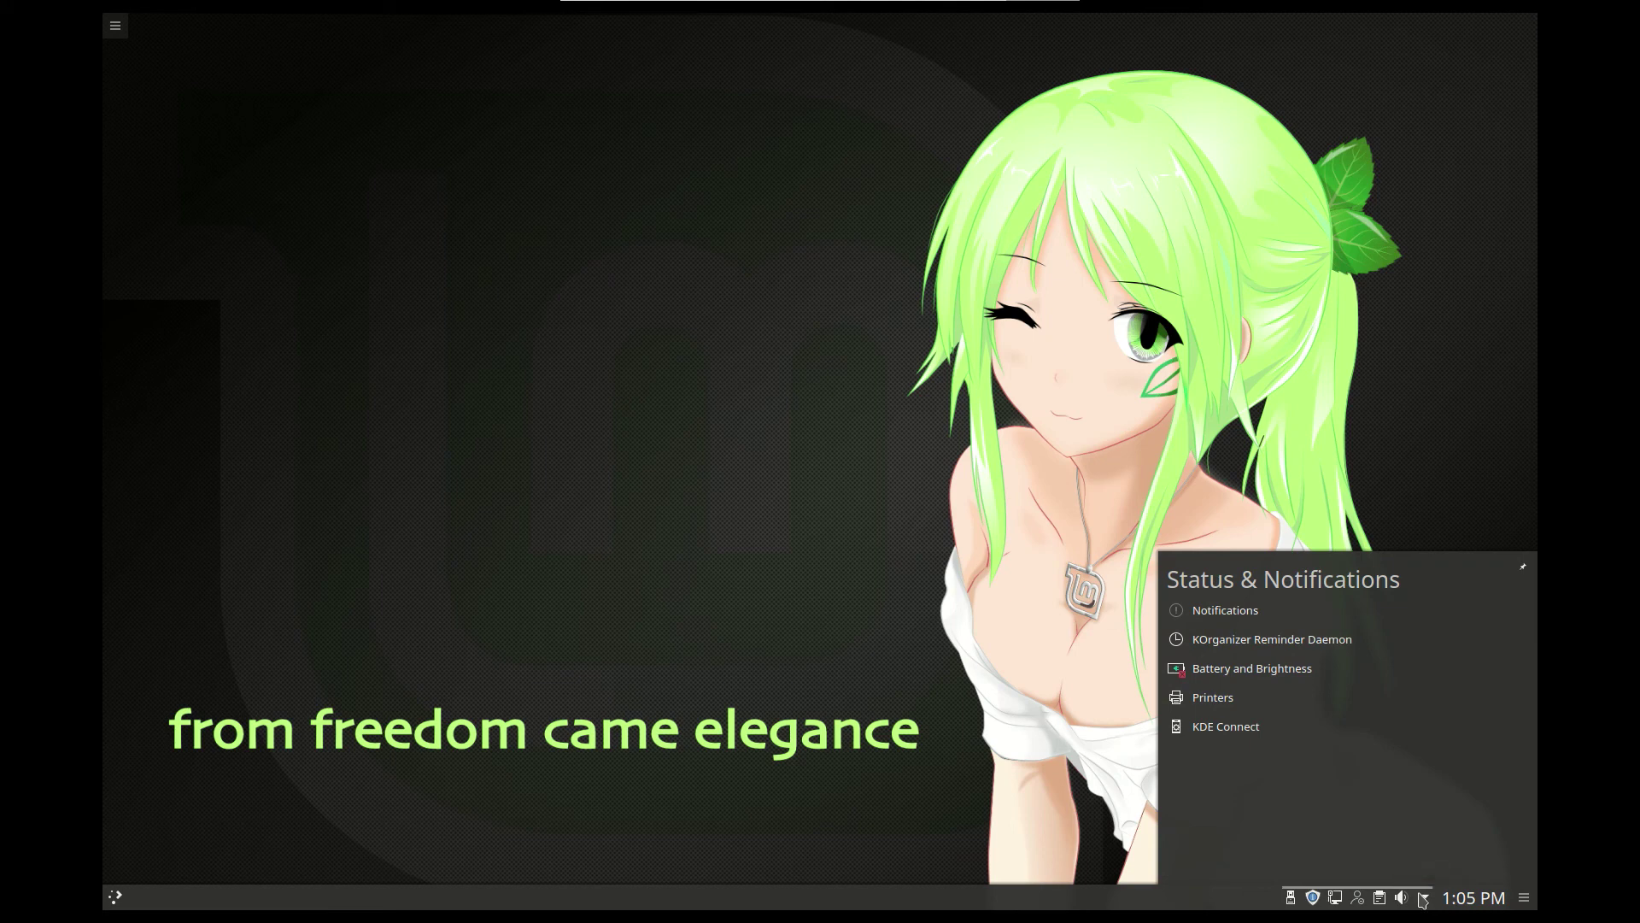
{"action": "left_click", "coordinate": [893, 492]}
{"action": "key", "text": "super"}
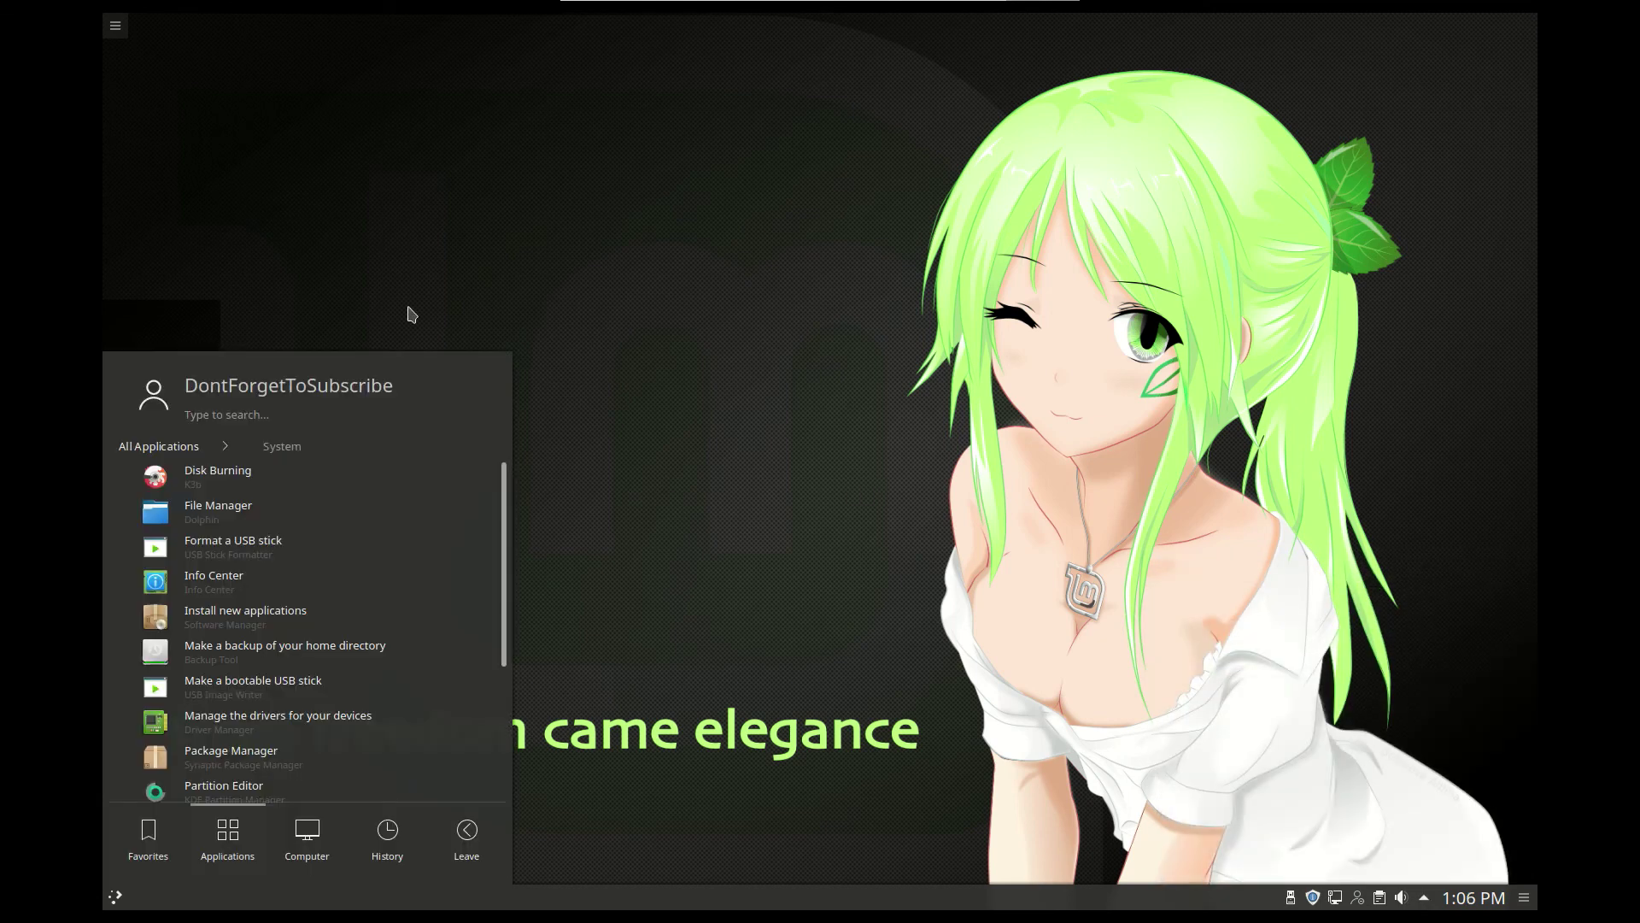